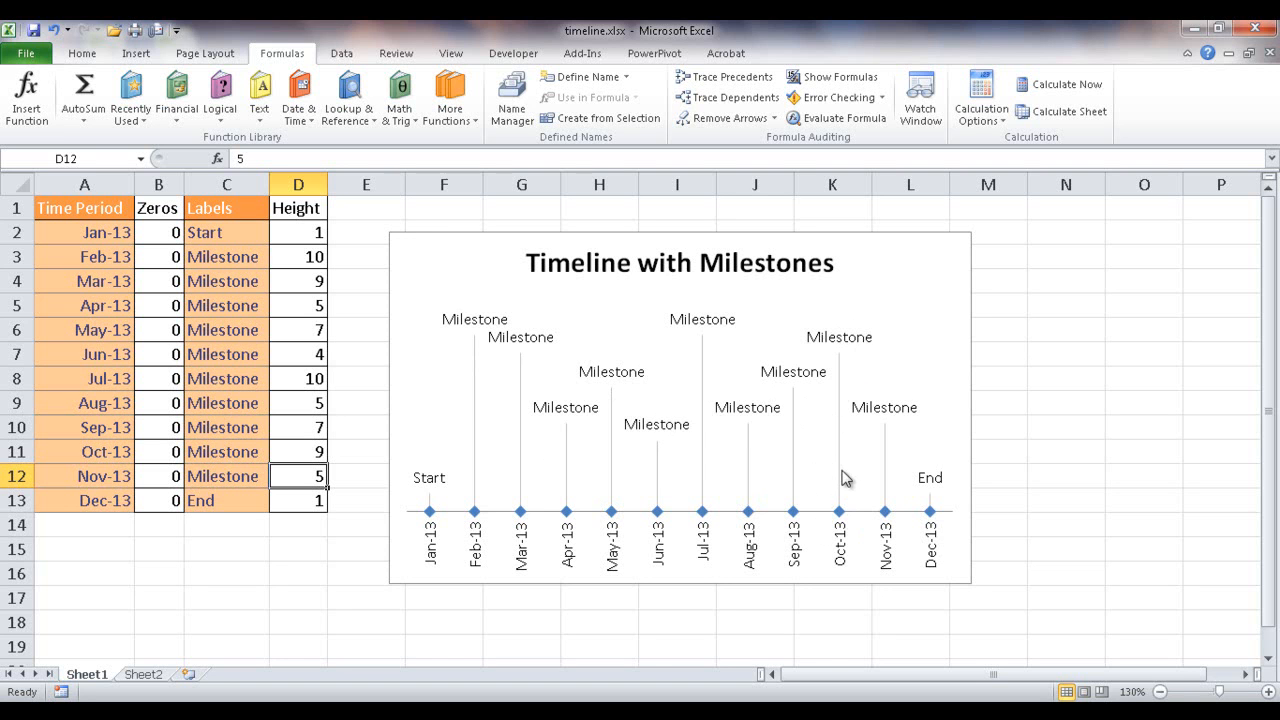
- Set the timeline heights on Sheet1 to 3 for Oct-13 and -10 for Jul-13
left_click(309, 452)
type("3")
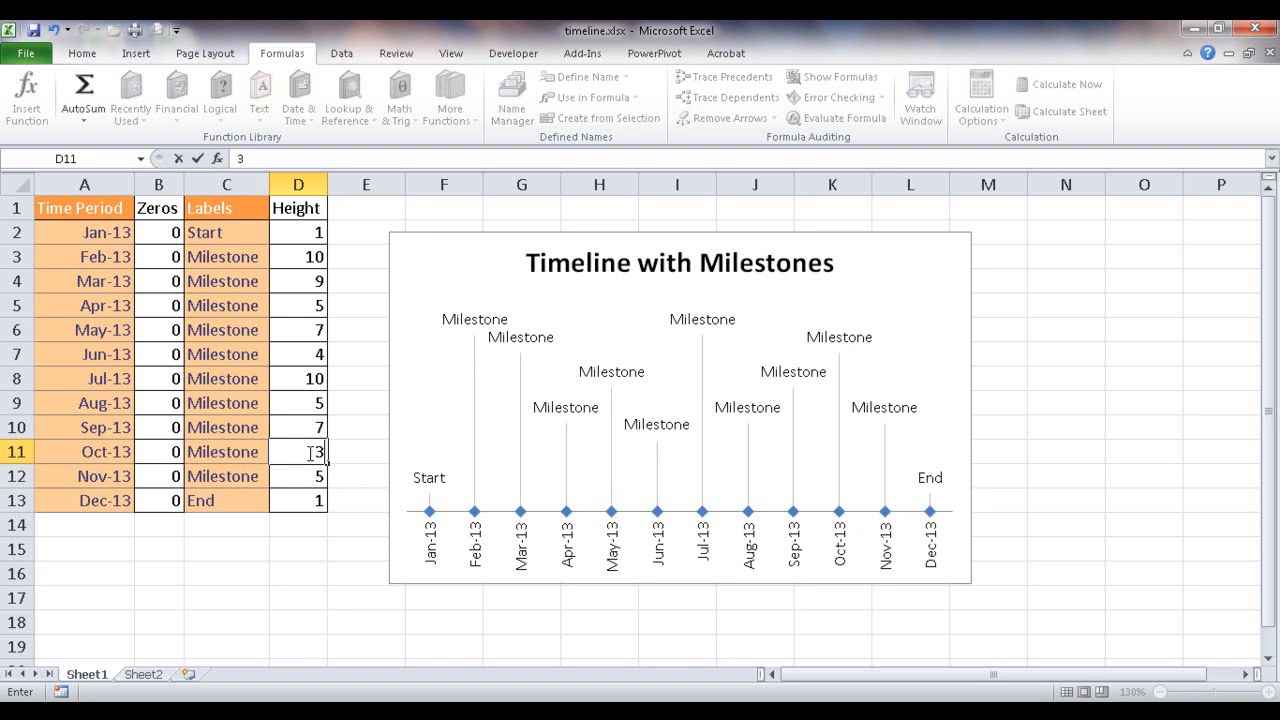
key("Return")
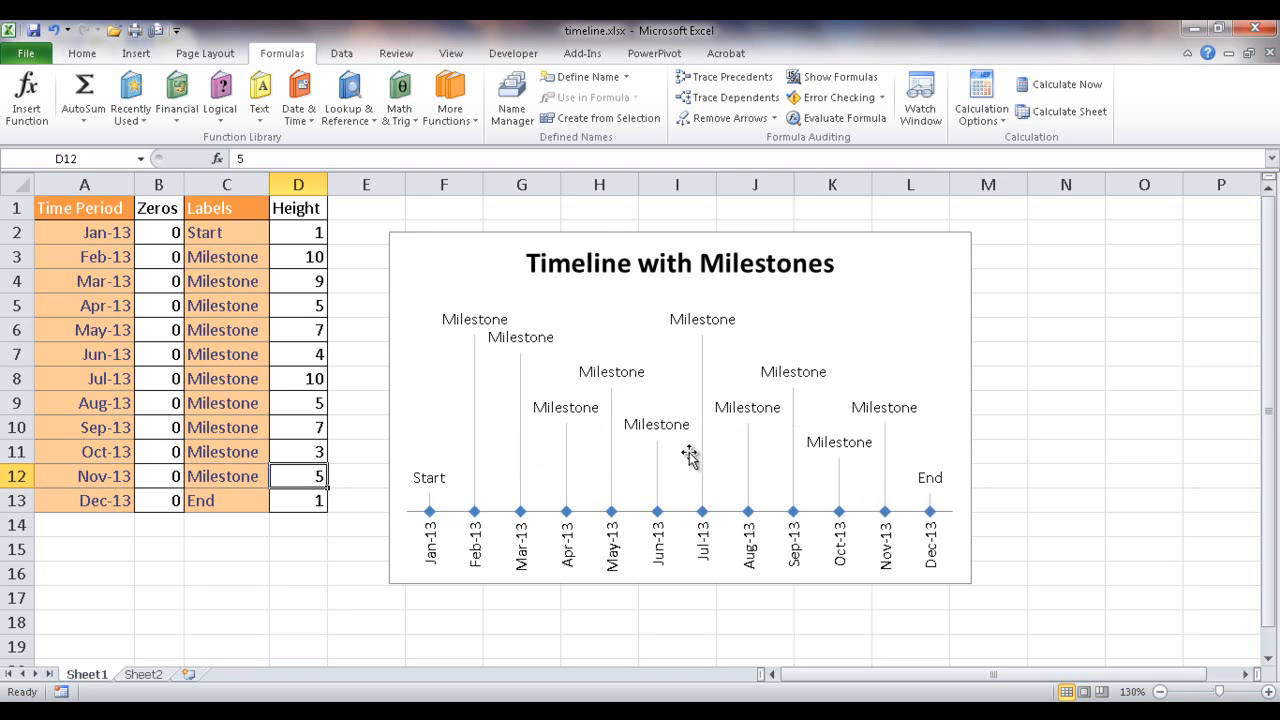
mouse_move(700, 512)
left_click(304, 380)
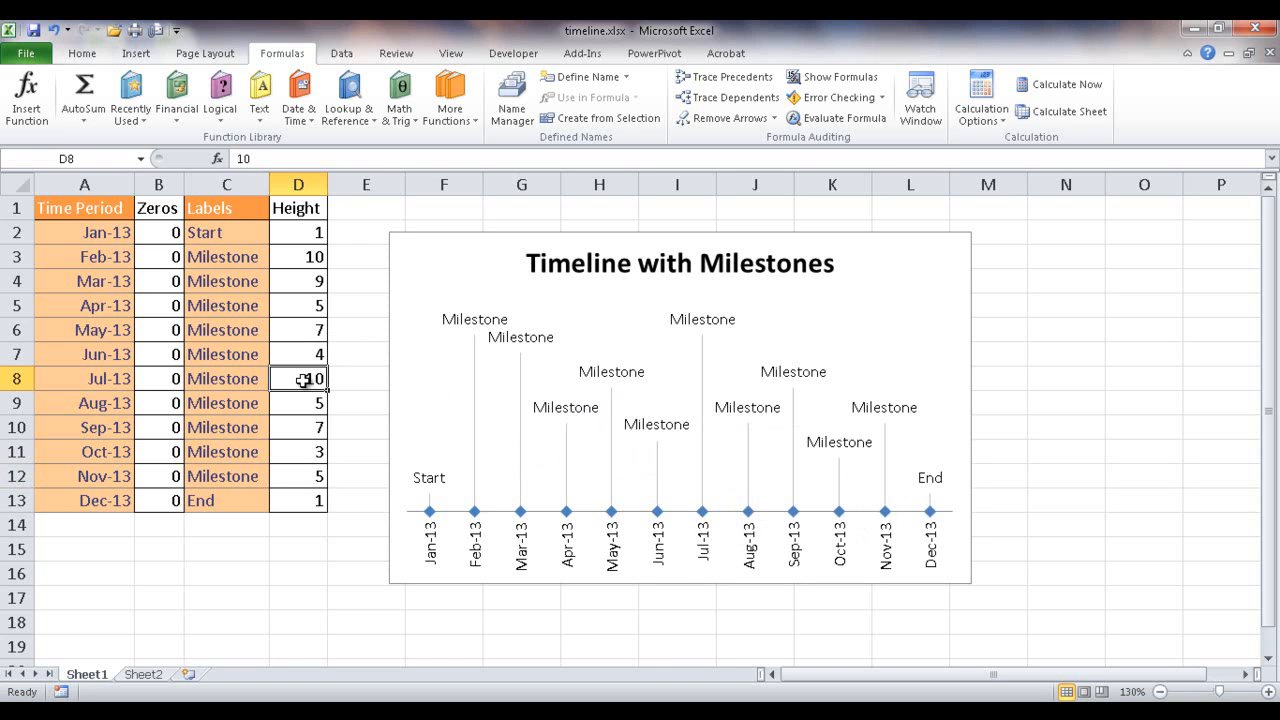
type("-")
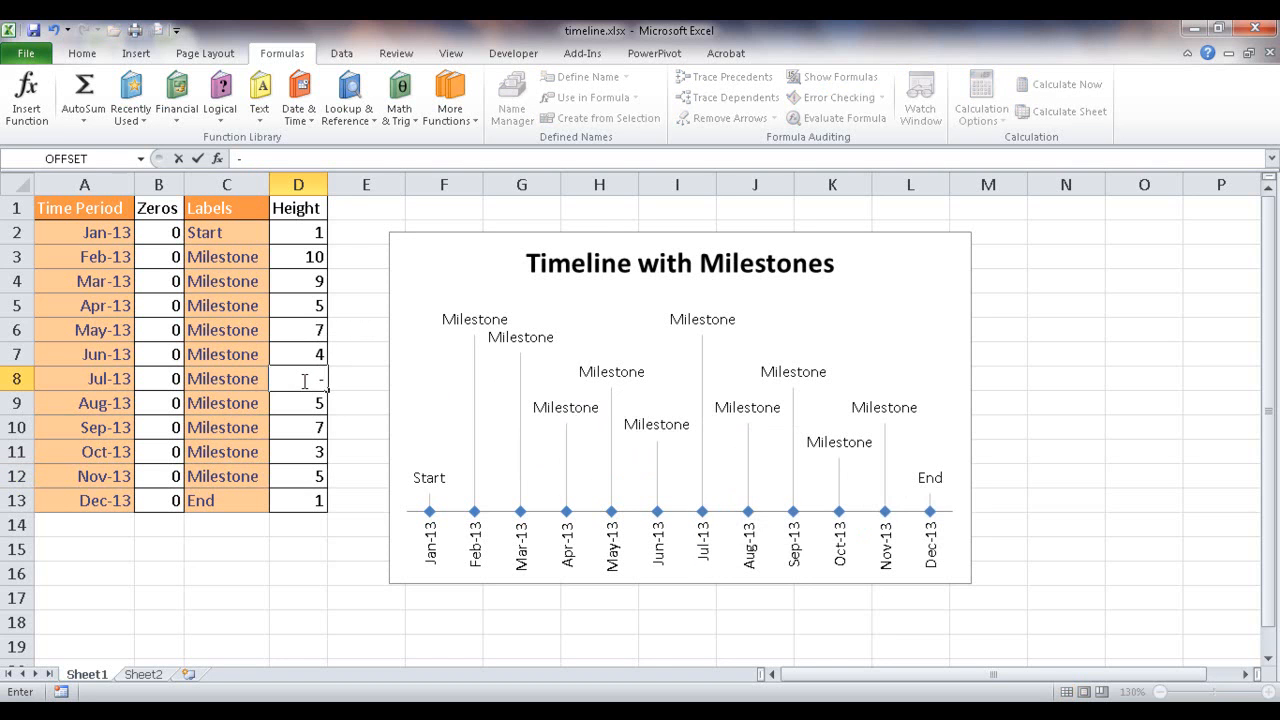
type("10")
key("Return")
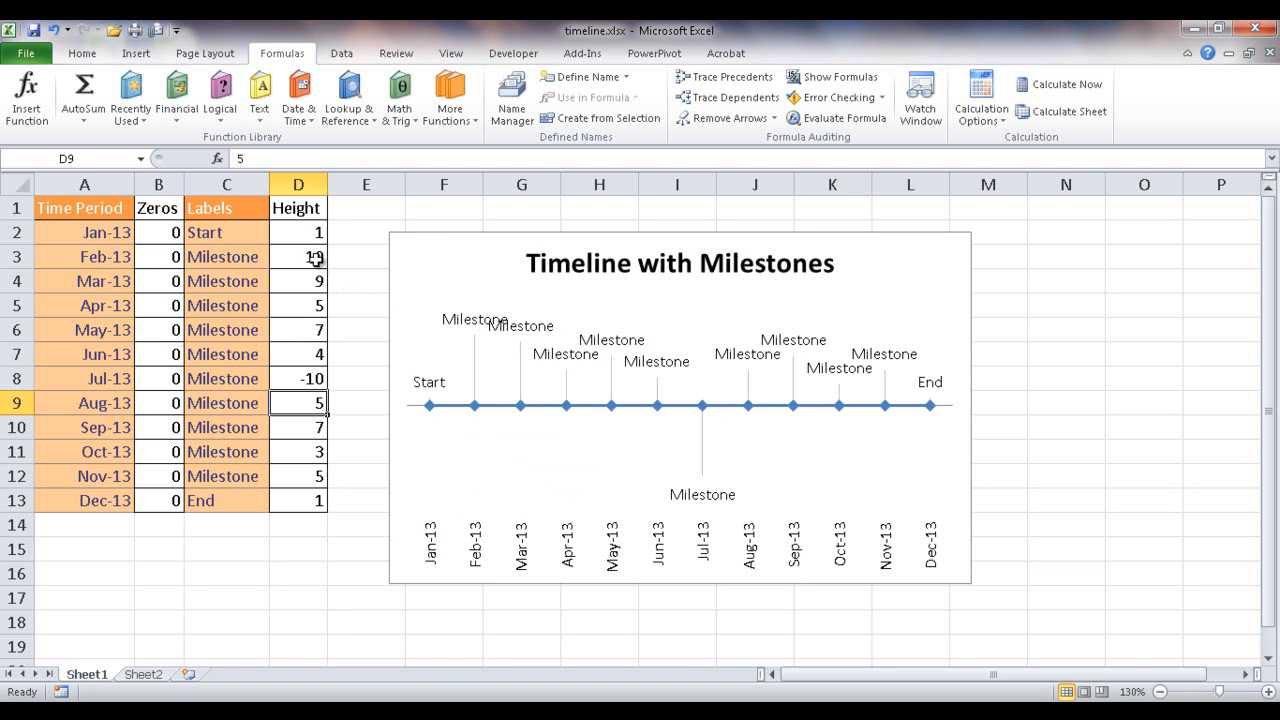
- Copy the timeline data in A2:D13 from Sheet1 to the same cells under the headings on Sheet2
mouse_move(749, 402)
mouse_move(525, 362)
left_click_drag(100, 232, 275, 498)
key("ctrl+c")
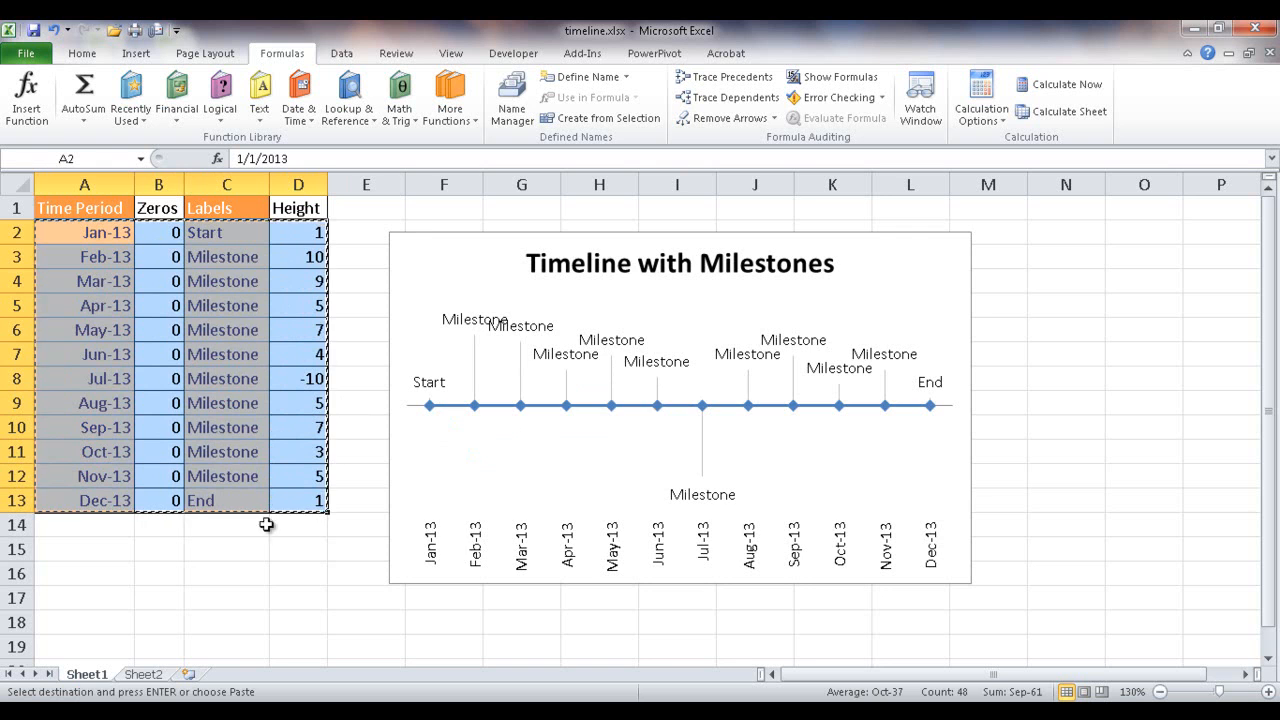
left_click(148, 672)
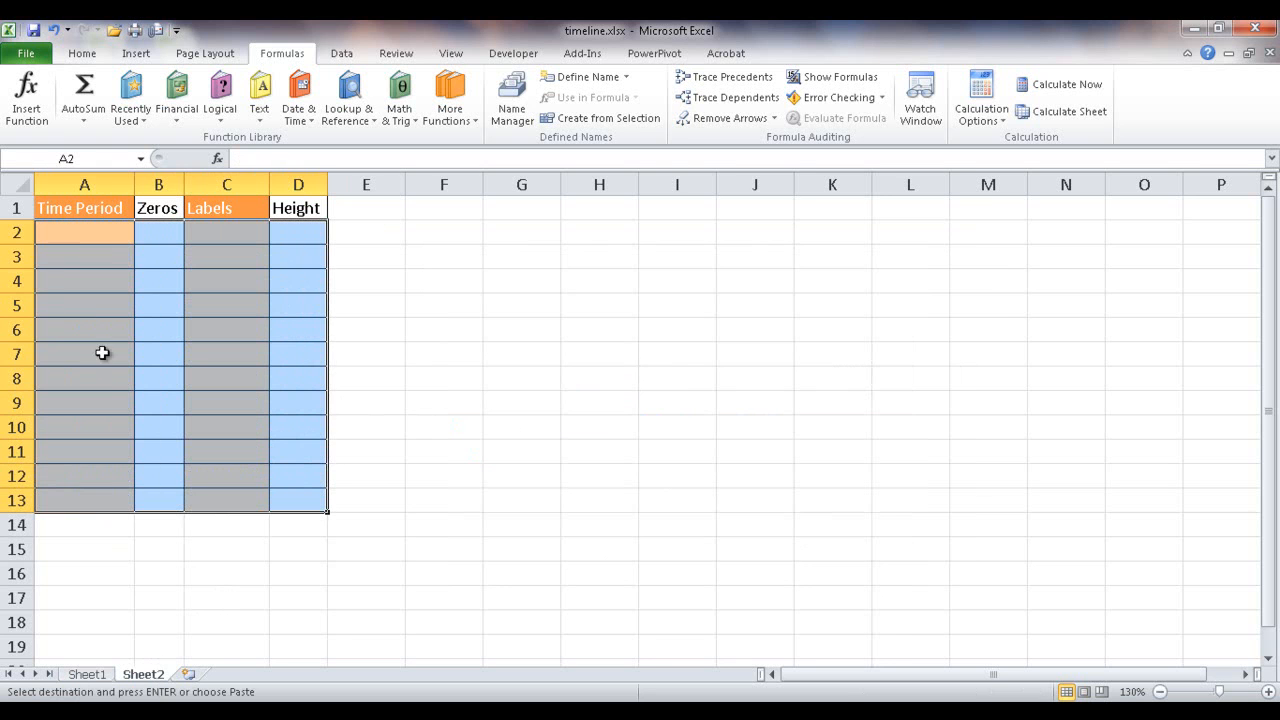
left_click(91, 232)
key("ctrl+v")
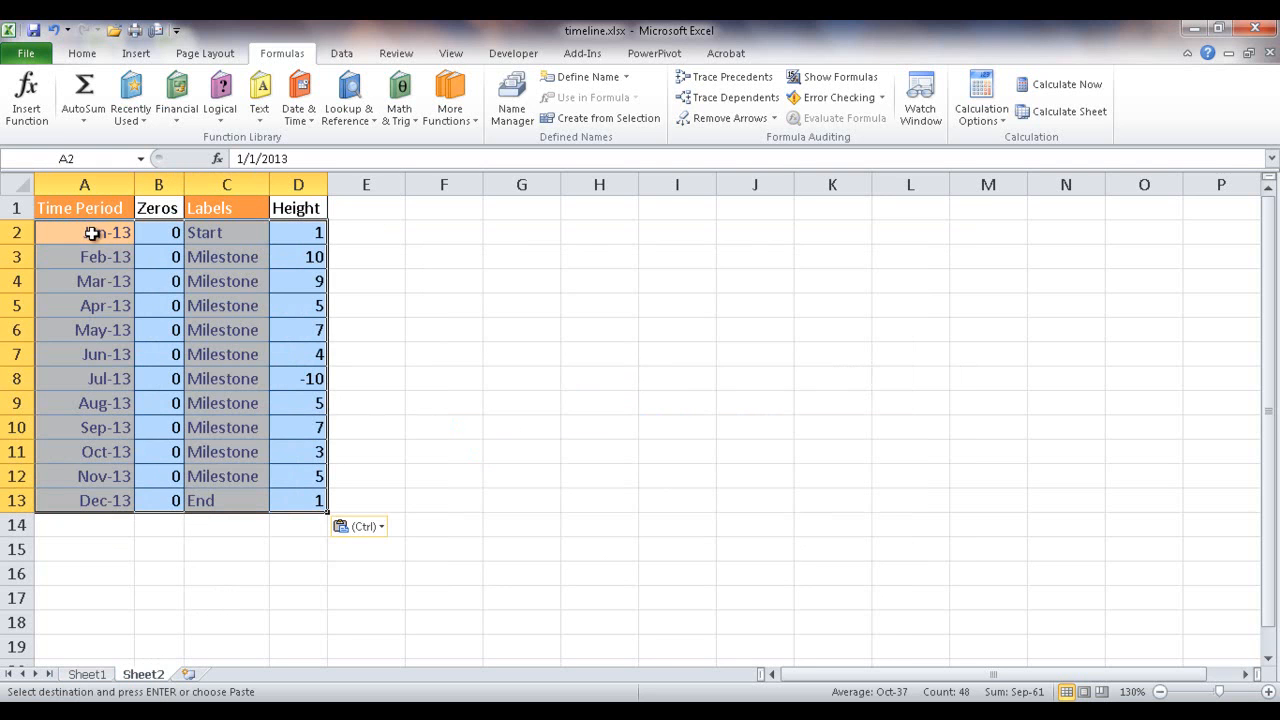
- Insert a 2-D line chart with markers from the time periods and zeros in A2:B13
left_click(294, 324)
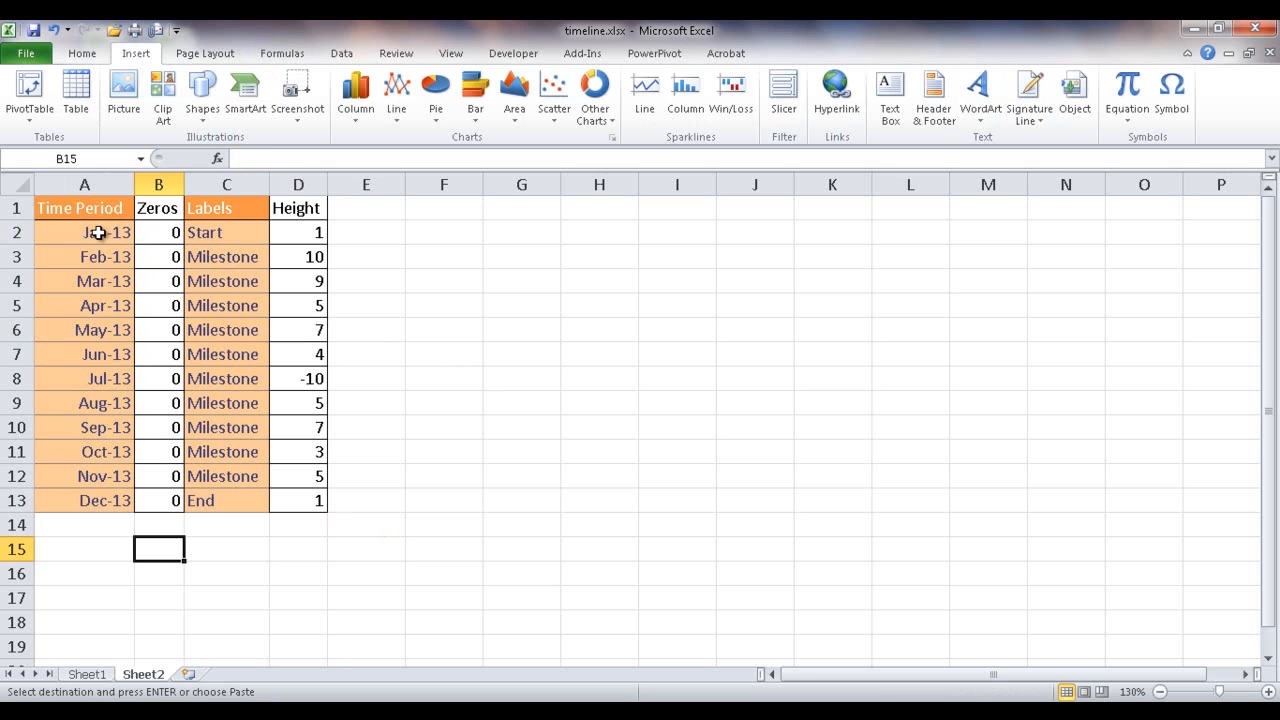
left_click_drag(98, 232, 149, 497)
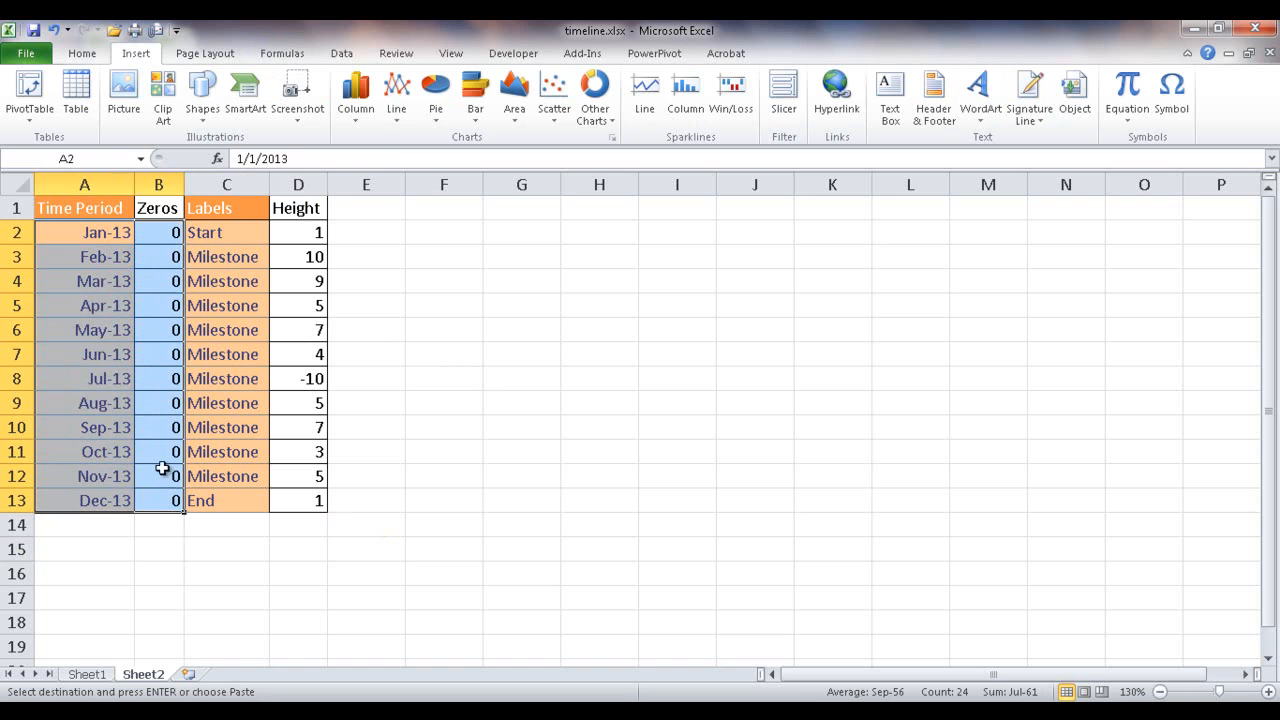
left_click(397, 110)
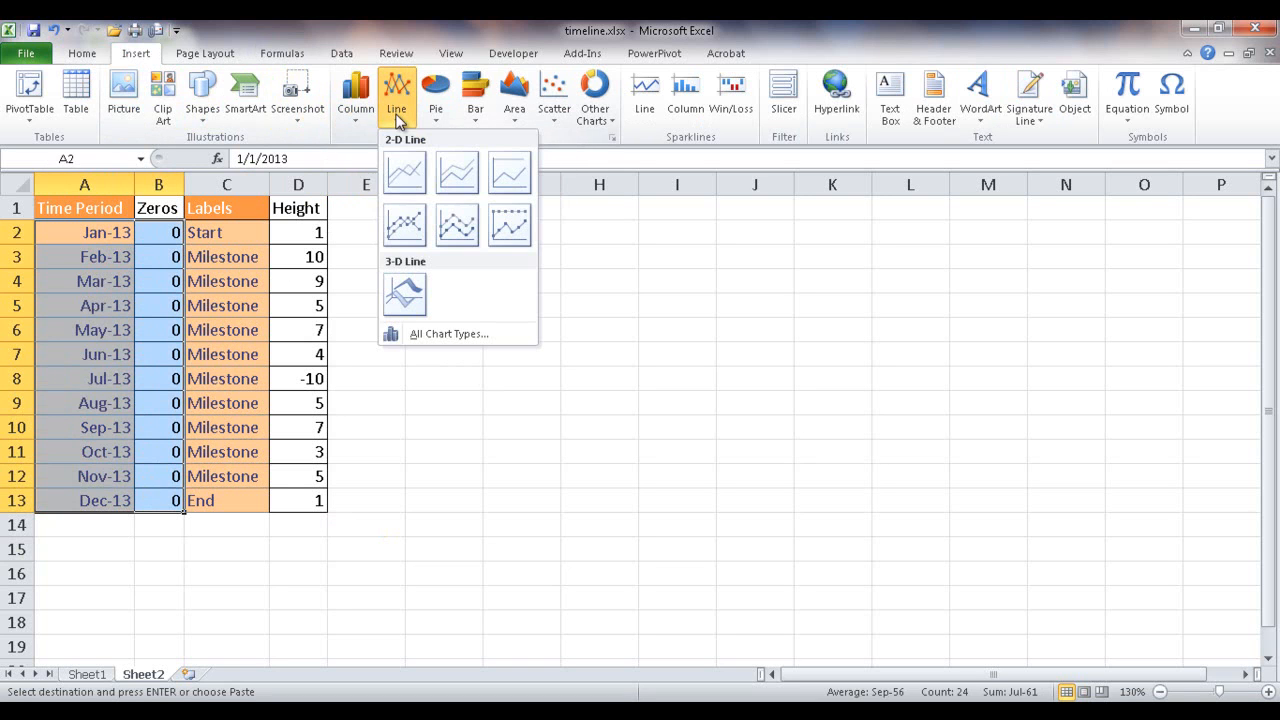
left_click(403, 219)
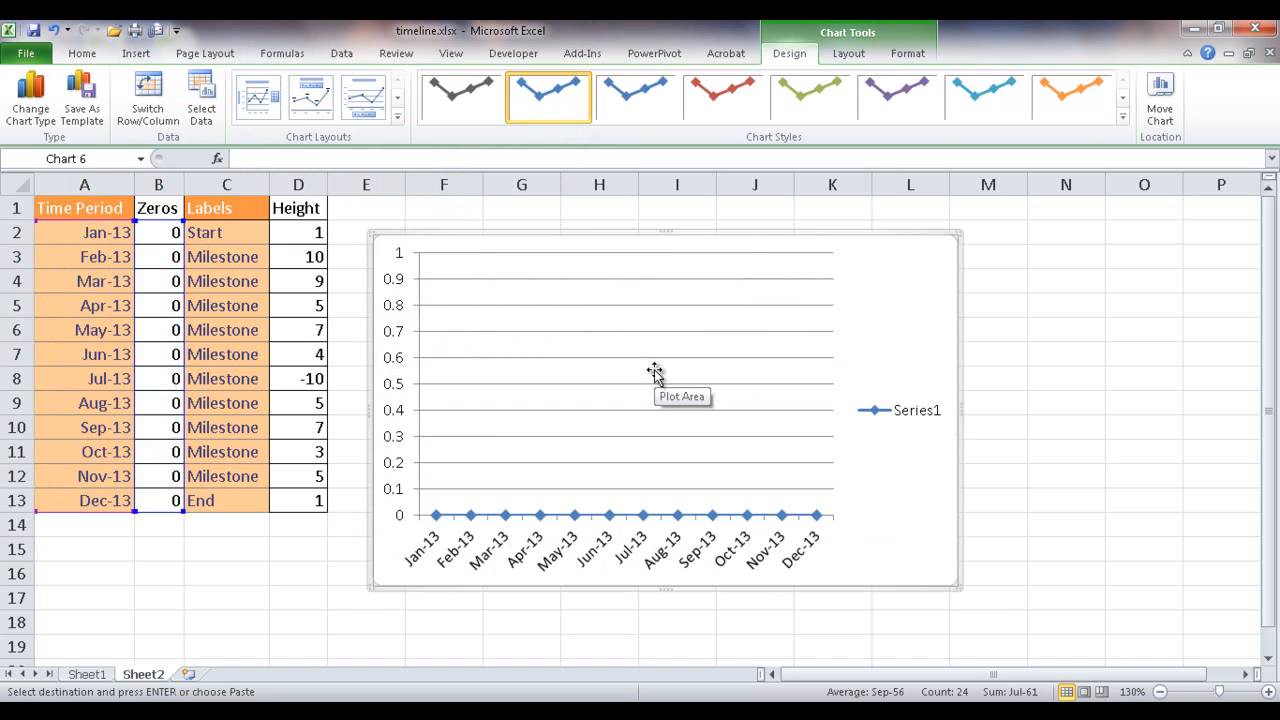
- Add a second data series to the chart, using the Height values in D2:D13
left_click(655, 370)
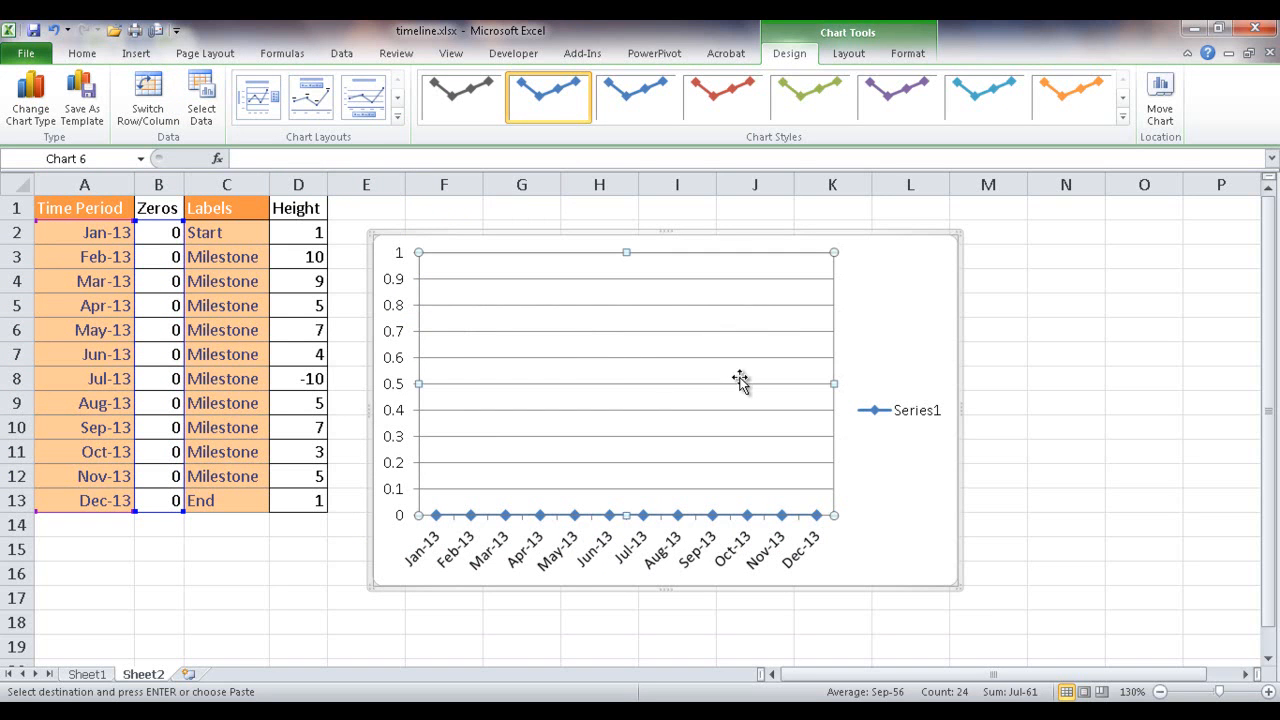
left_click(203, 115)
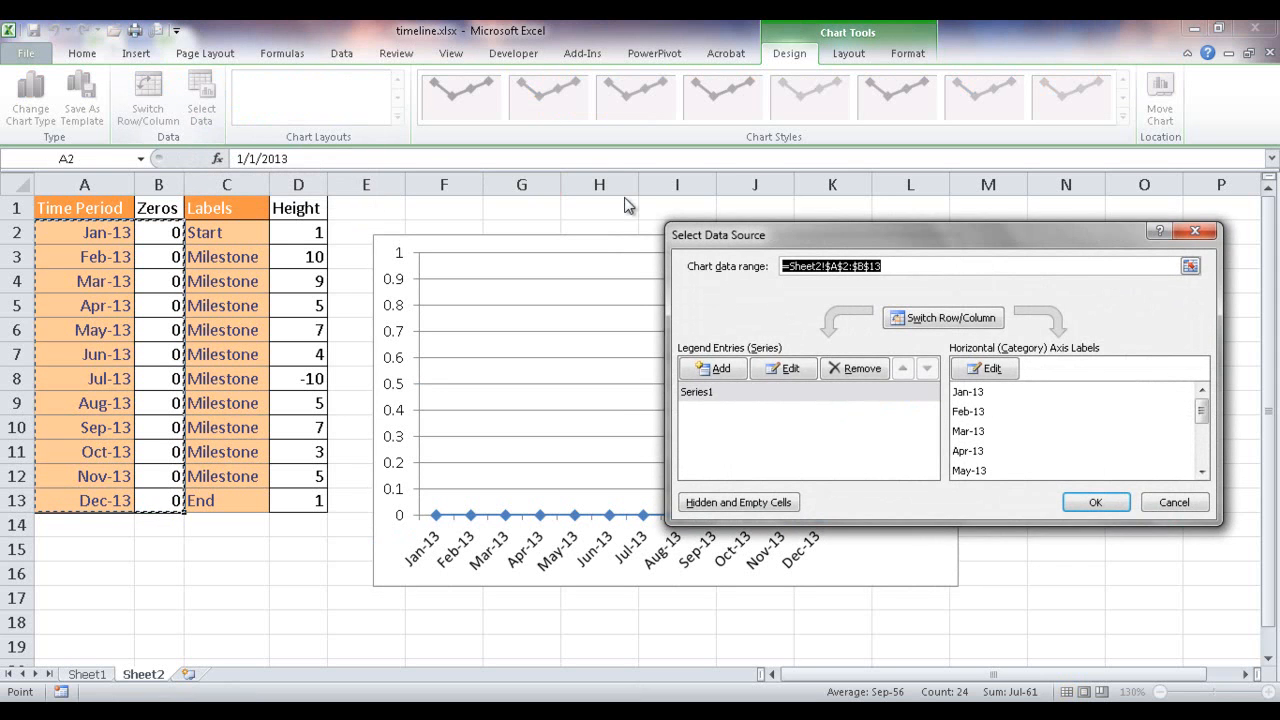
left_click_drag(915, 251, 870, 290)
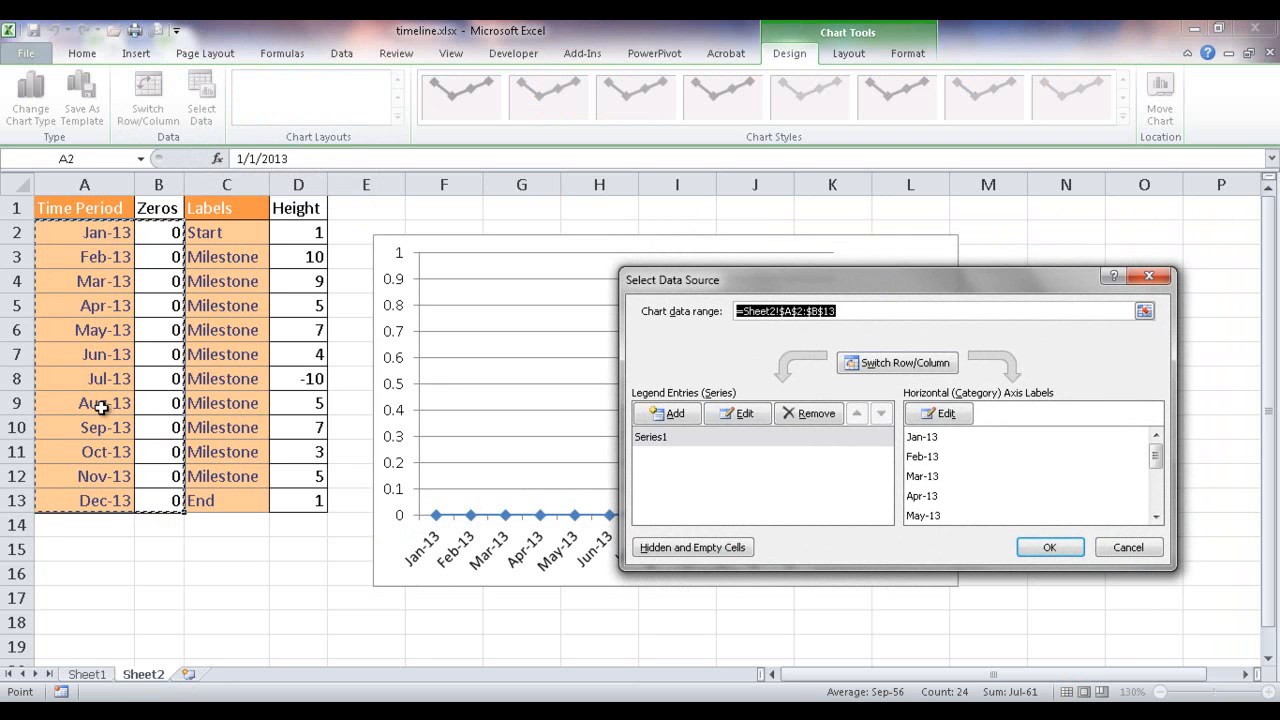
left_click(692, 420)
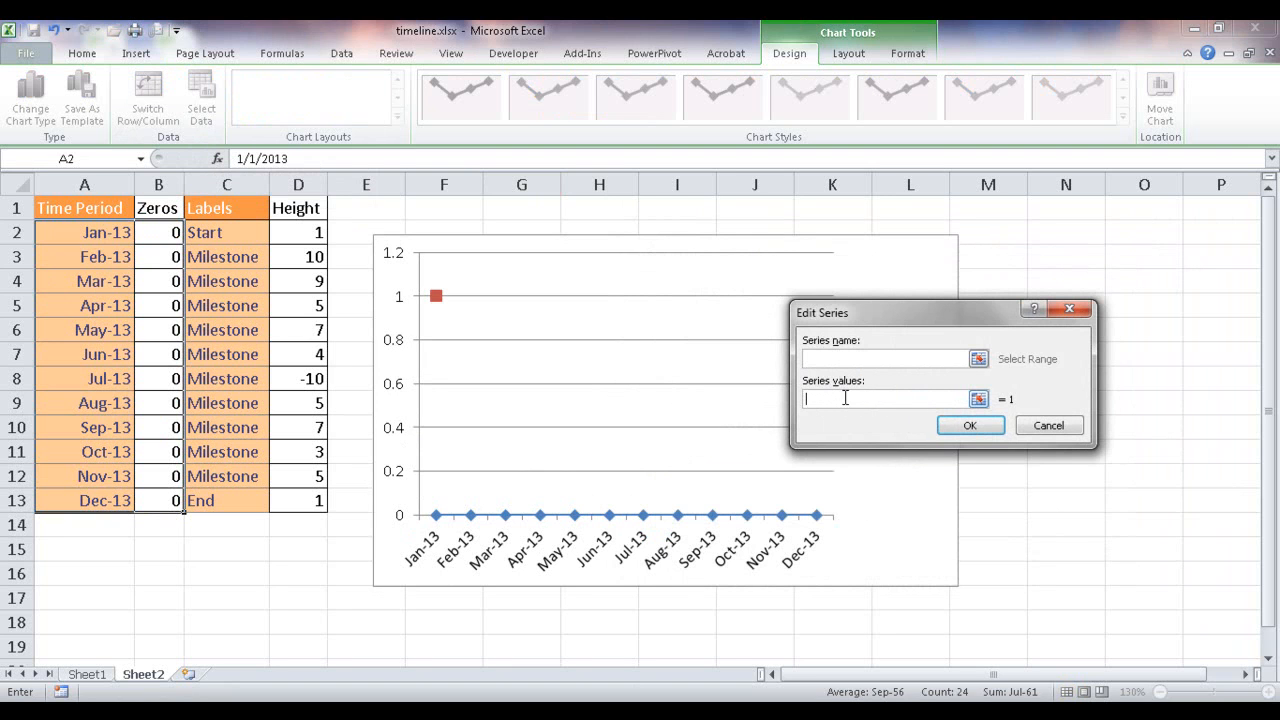
left_click_drag(307, 234, 302, 493)
left_click(955, 425)
left_click_drag(885, 287, 949, 240)
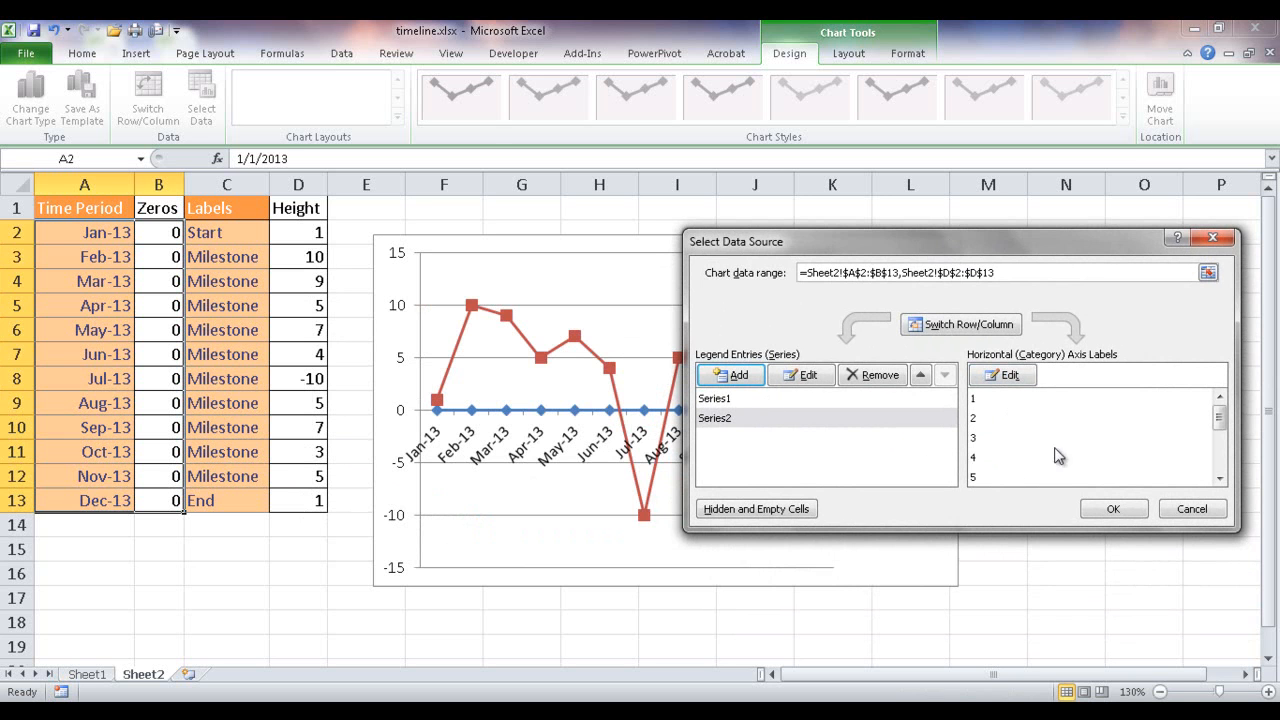
left_click(1113, 511)
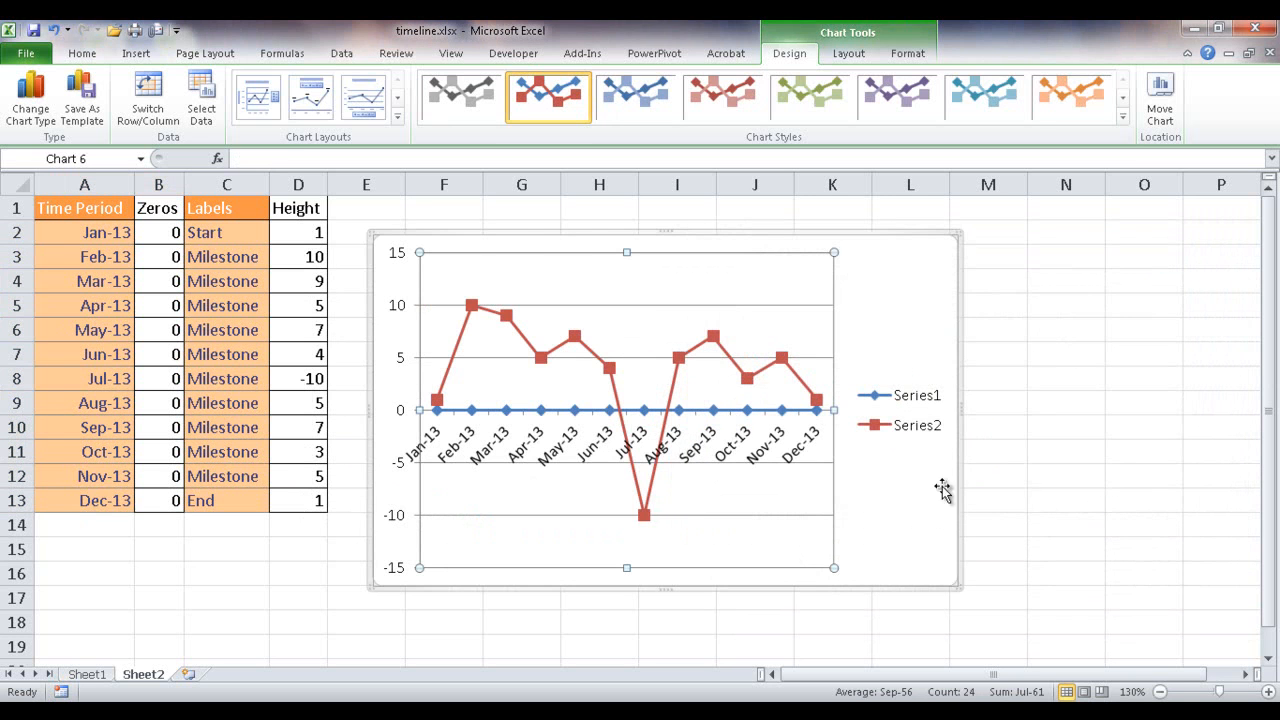
- Change the chart type of the Height series (Series2) to clustered column
mouse_move(678, 388)
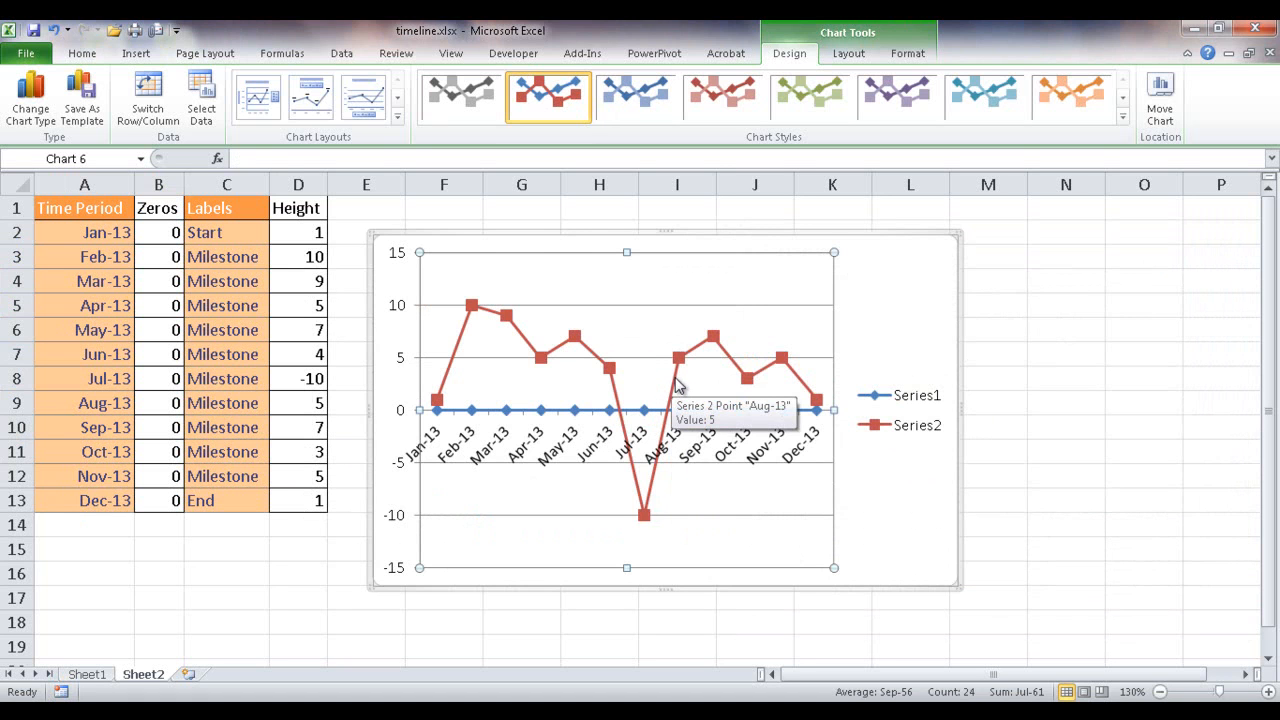
left_click(675, 378)
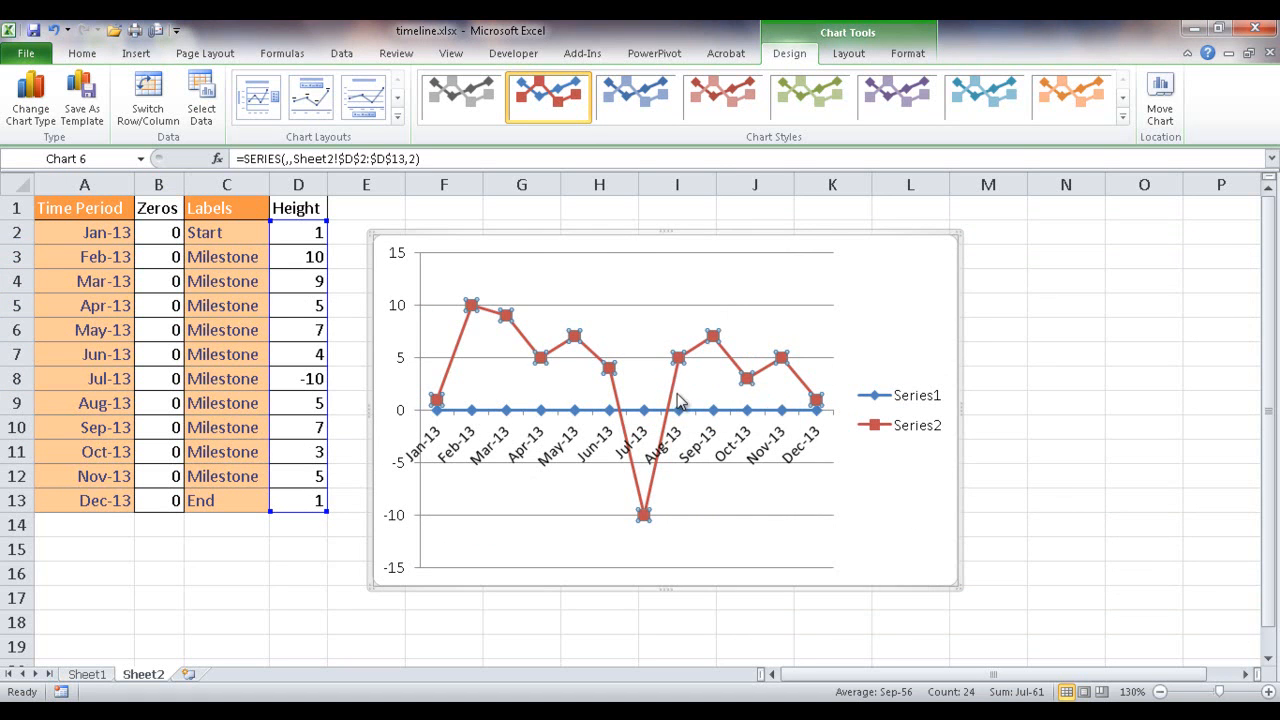
mouse_move(676, 396)
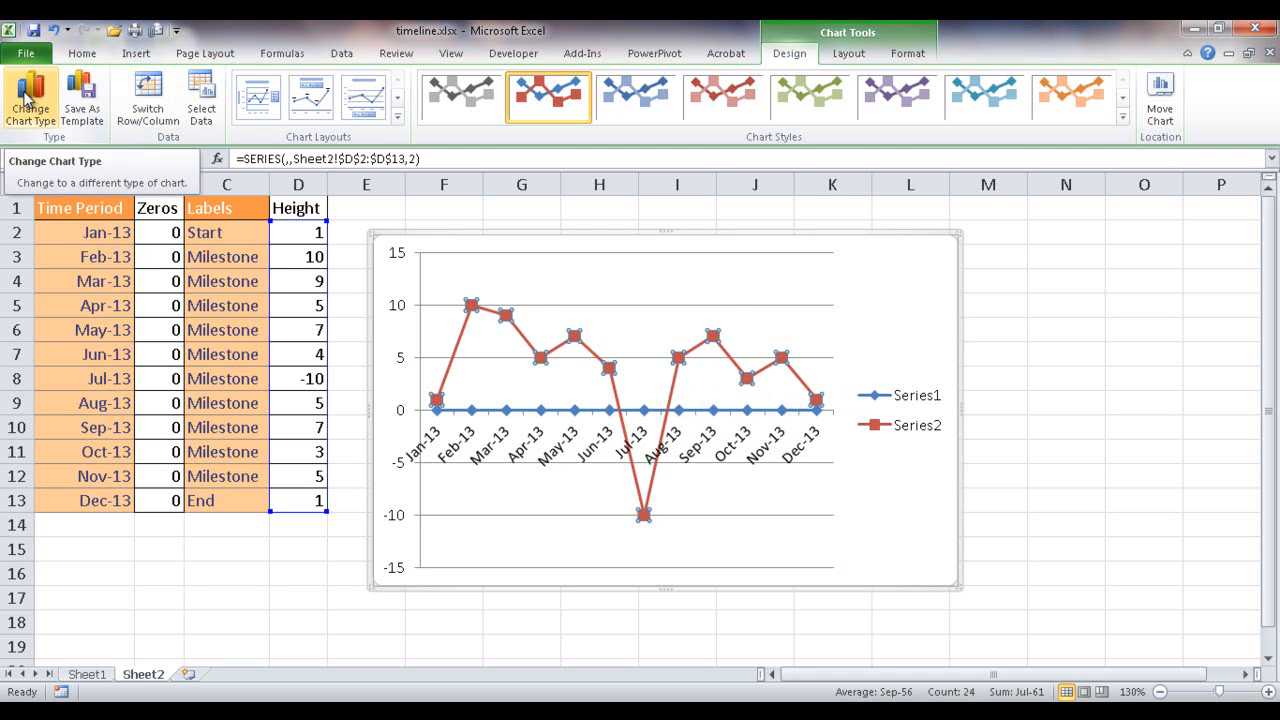
left_click(28, 100)
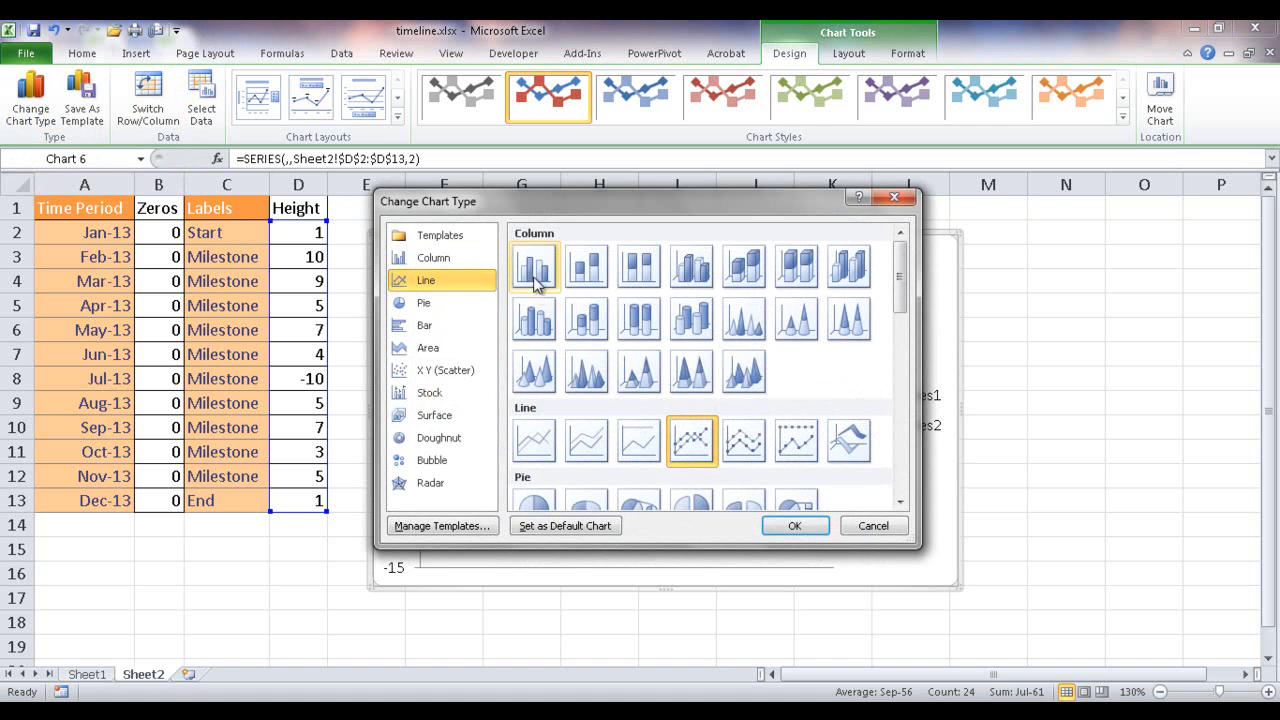
left_click(535, 272)
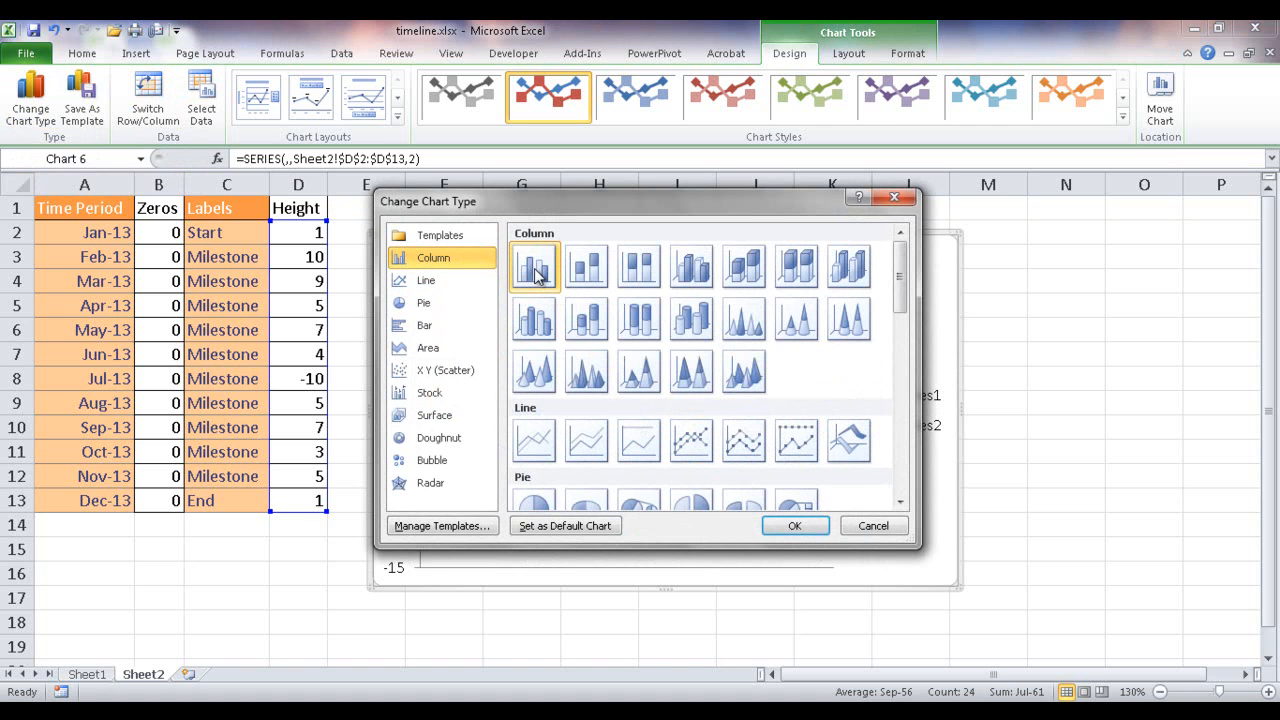
left_click(795, 526)
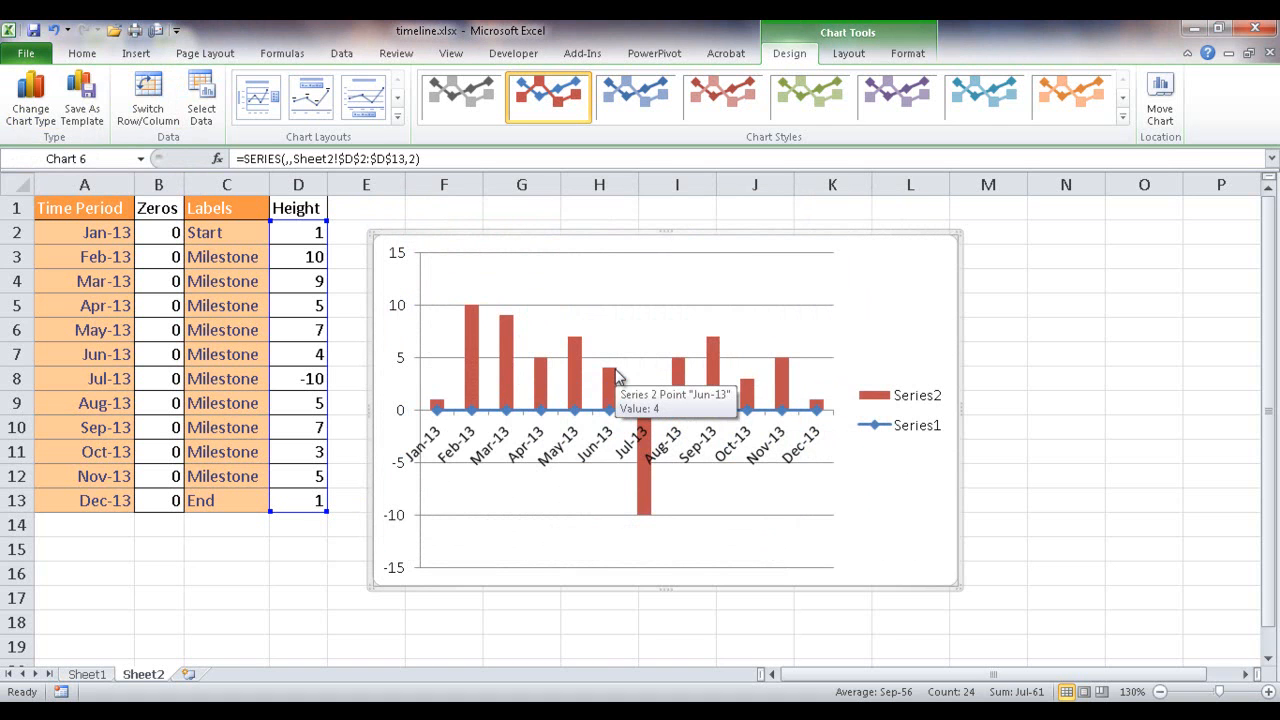
- Plot the Height column series on the secondary axis
left_click(613, 385)
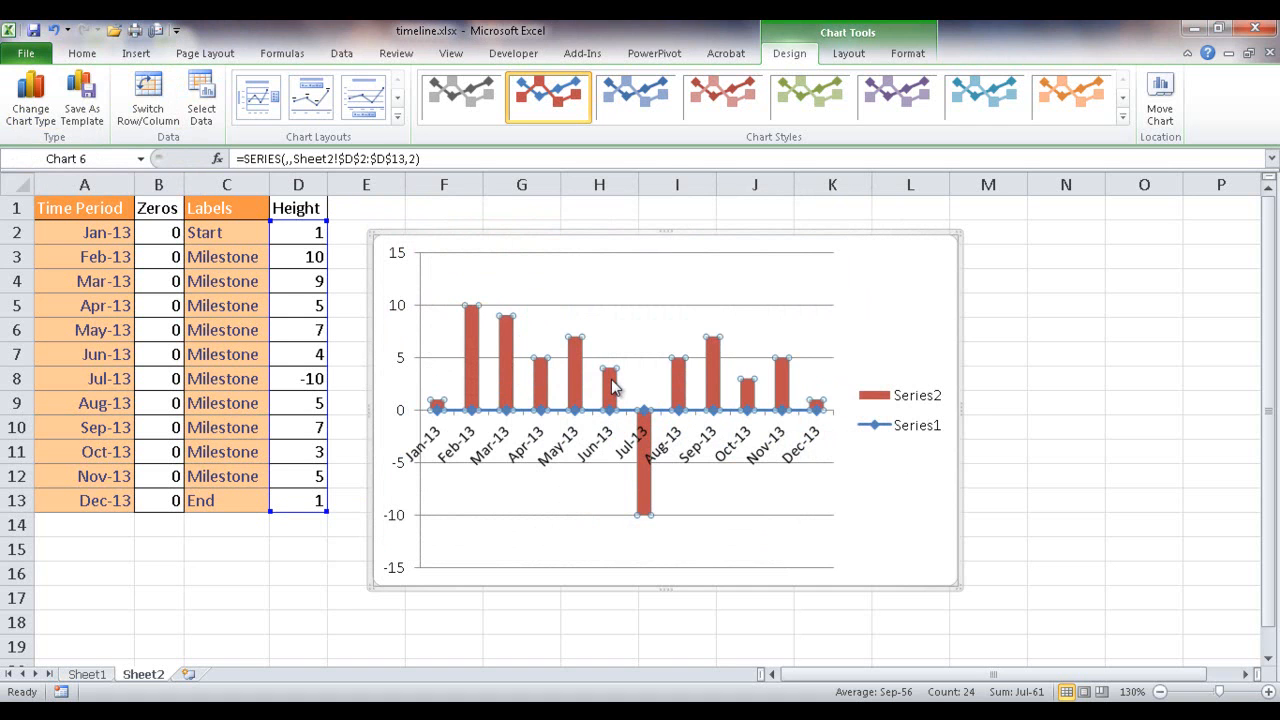
right_click(613, 387)
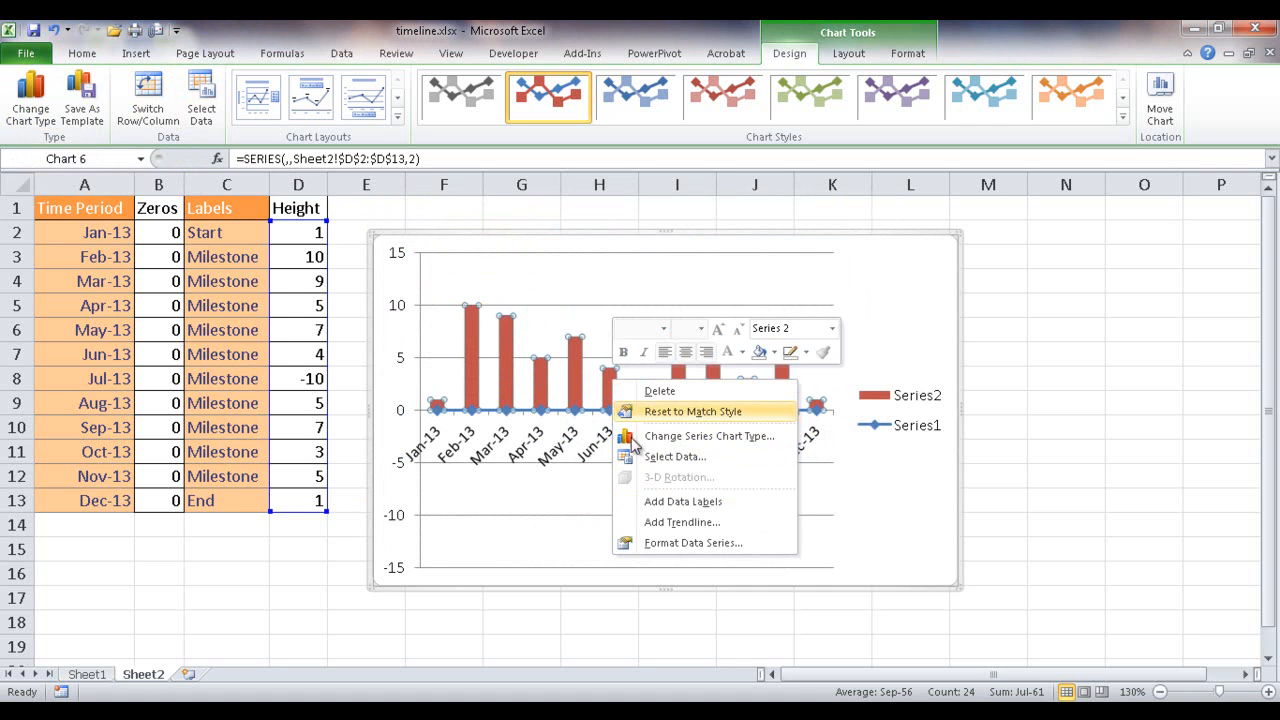
left_click(705, 545)
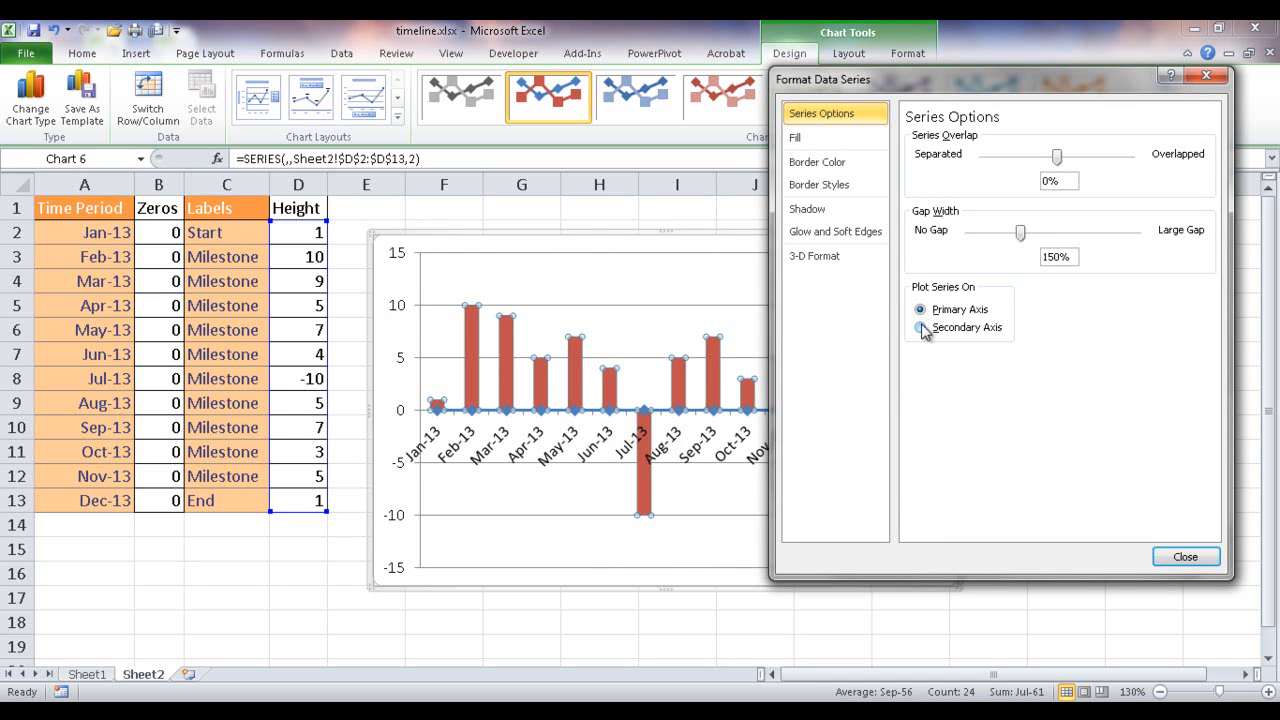
left_click(920, 327)
left_click_drag(987, 80, 405, 131)
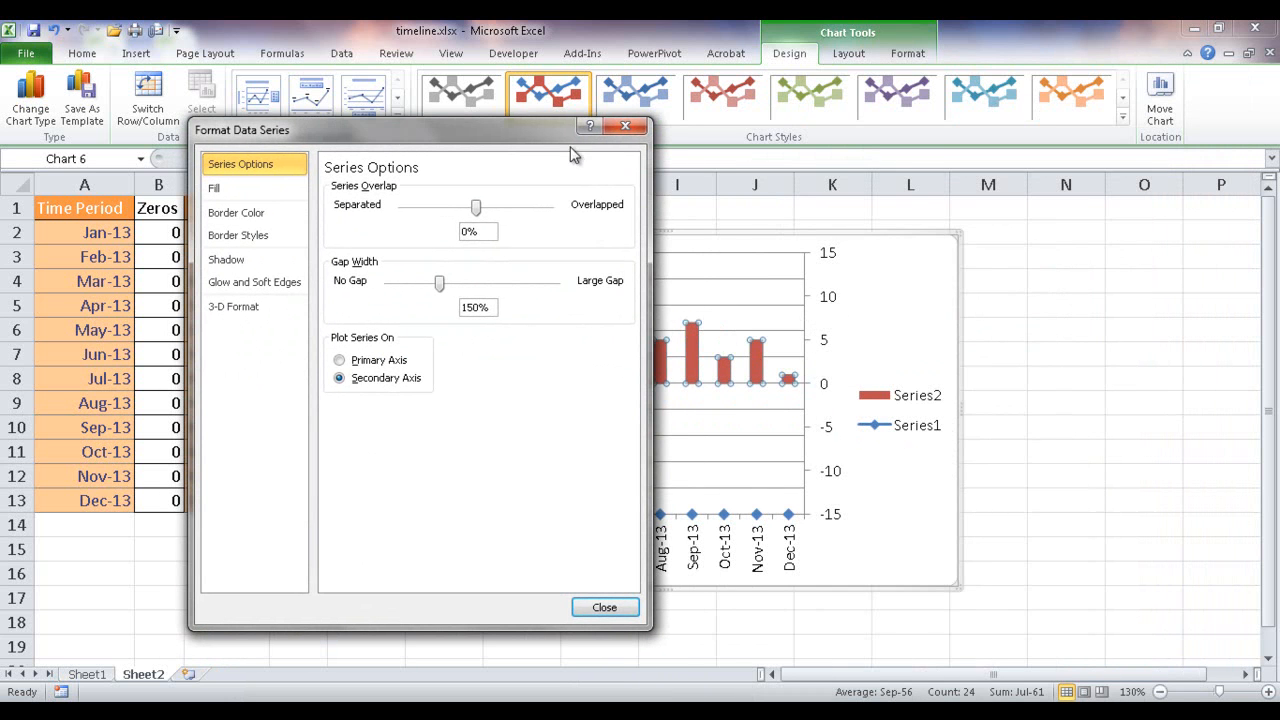
left_click_drag(553, 142, 1005, 78)
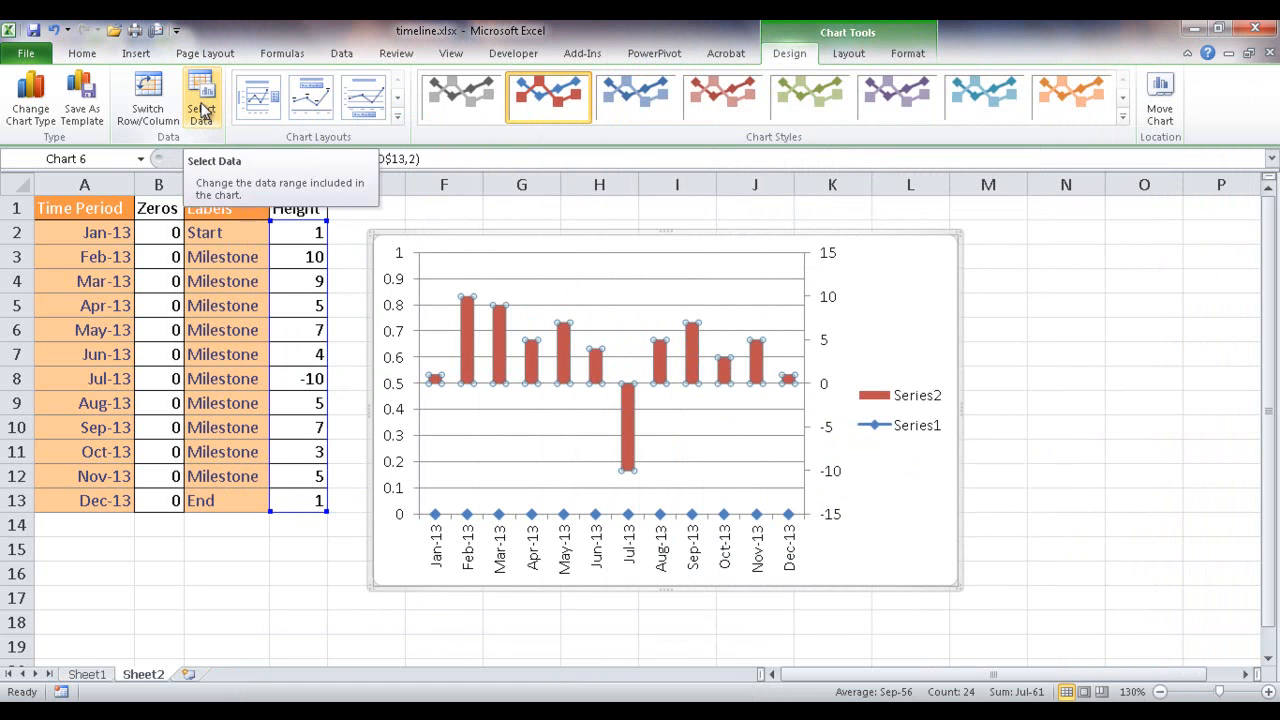
- Set the horizontal axis labels of Series2 to the Labels range C2:C13
left_click(201, 110)
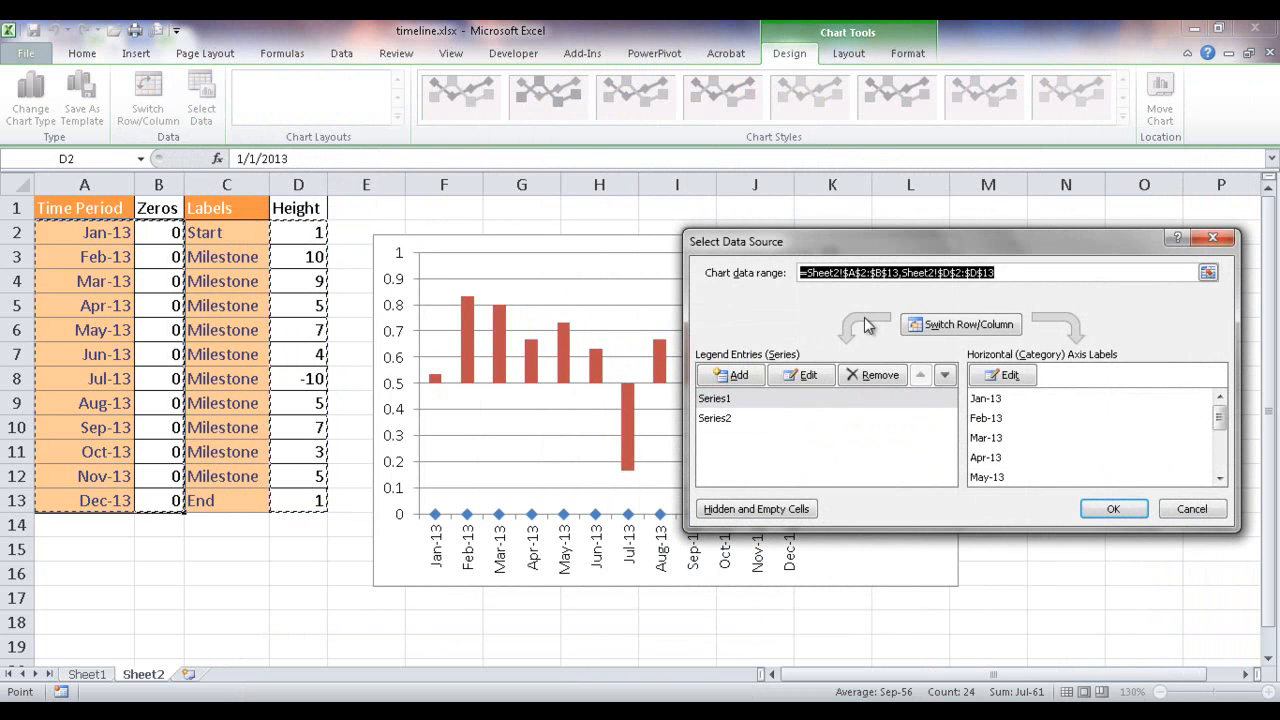
left_click(720, 420)
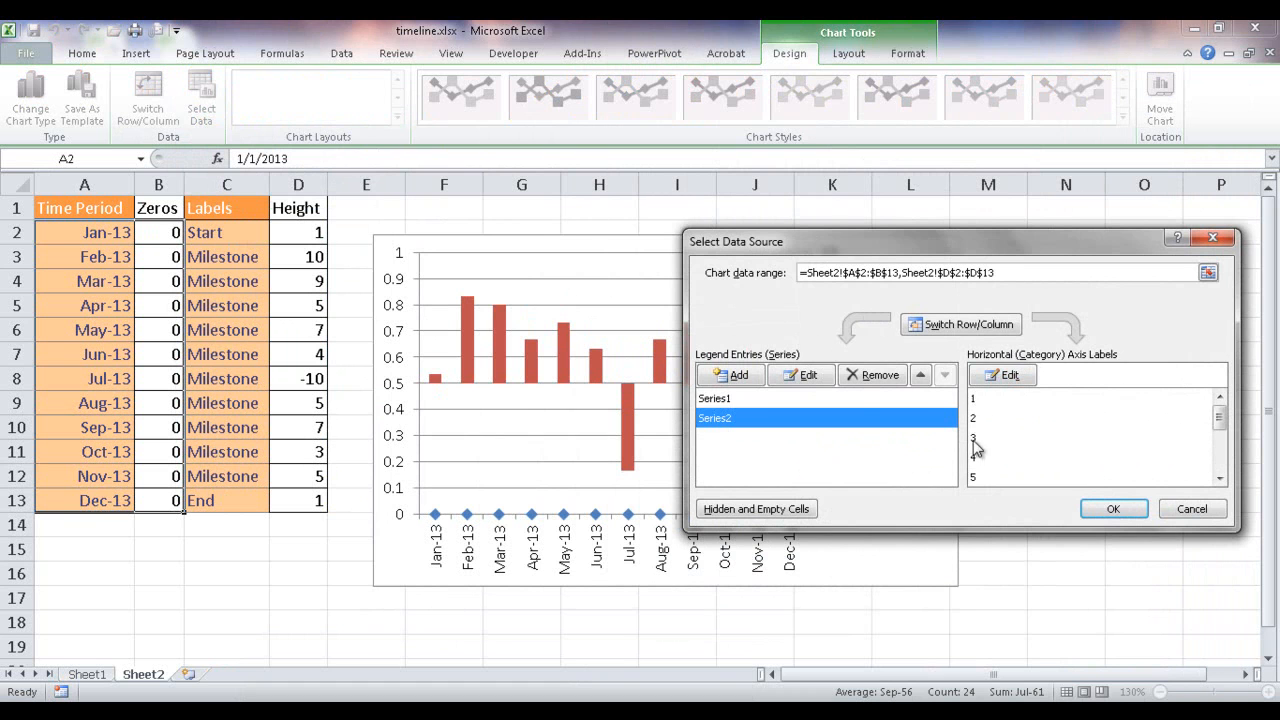
left_click(1008, 376)
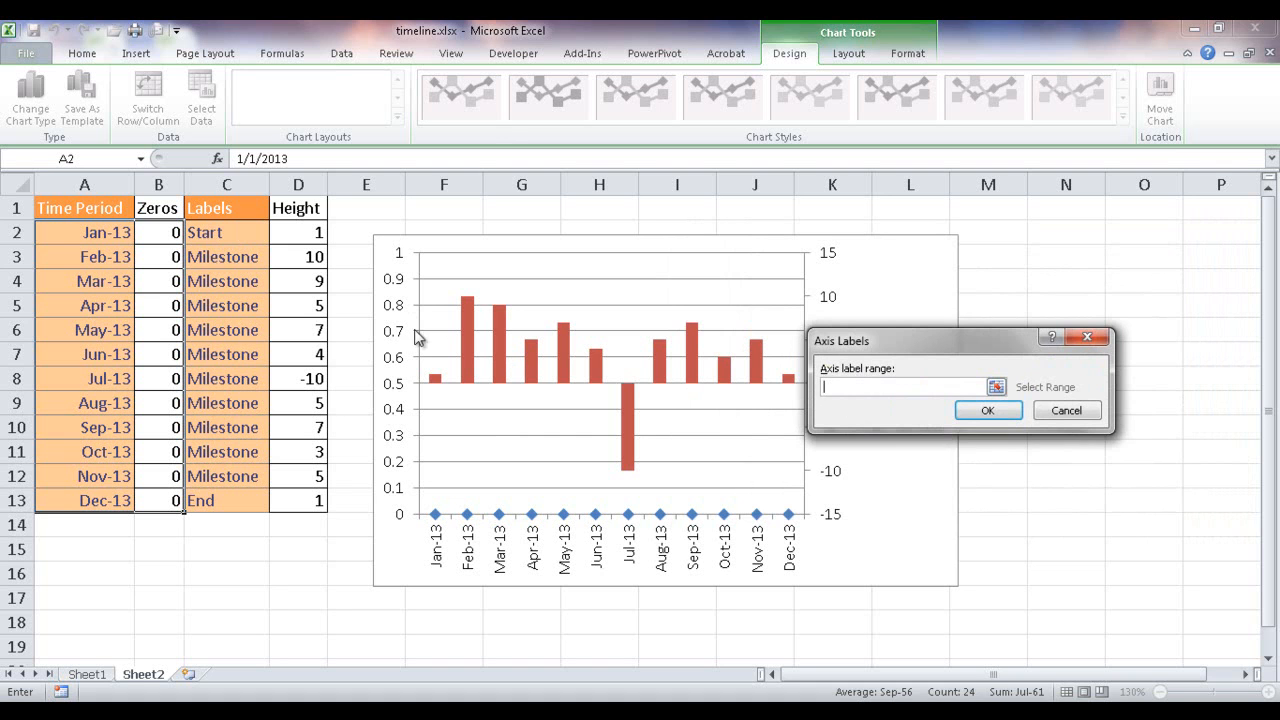
left_click_drag(237, 235, 237, 496)
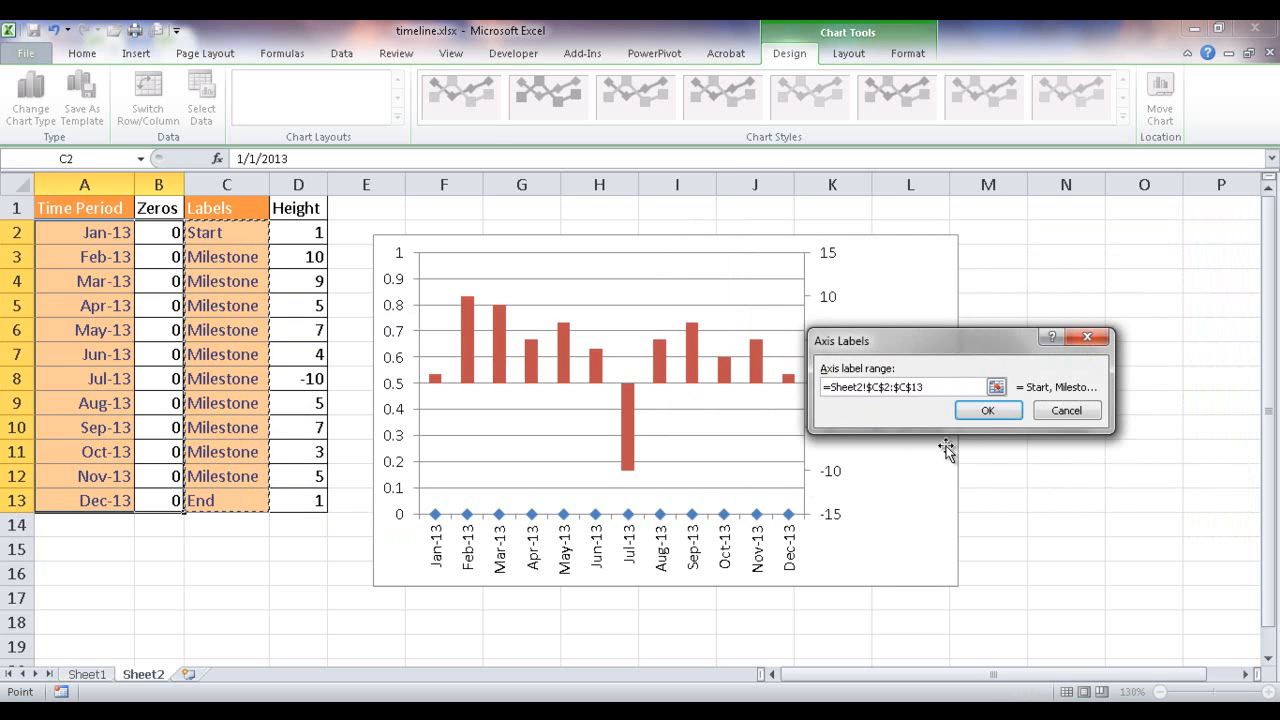
left_click(995, 412)
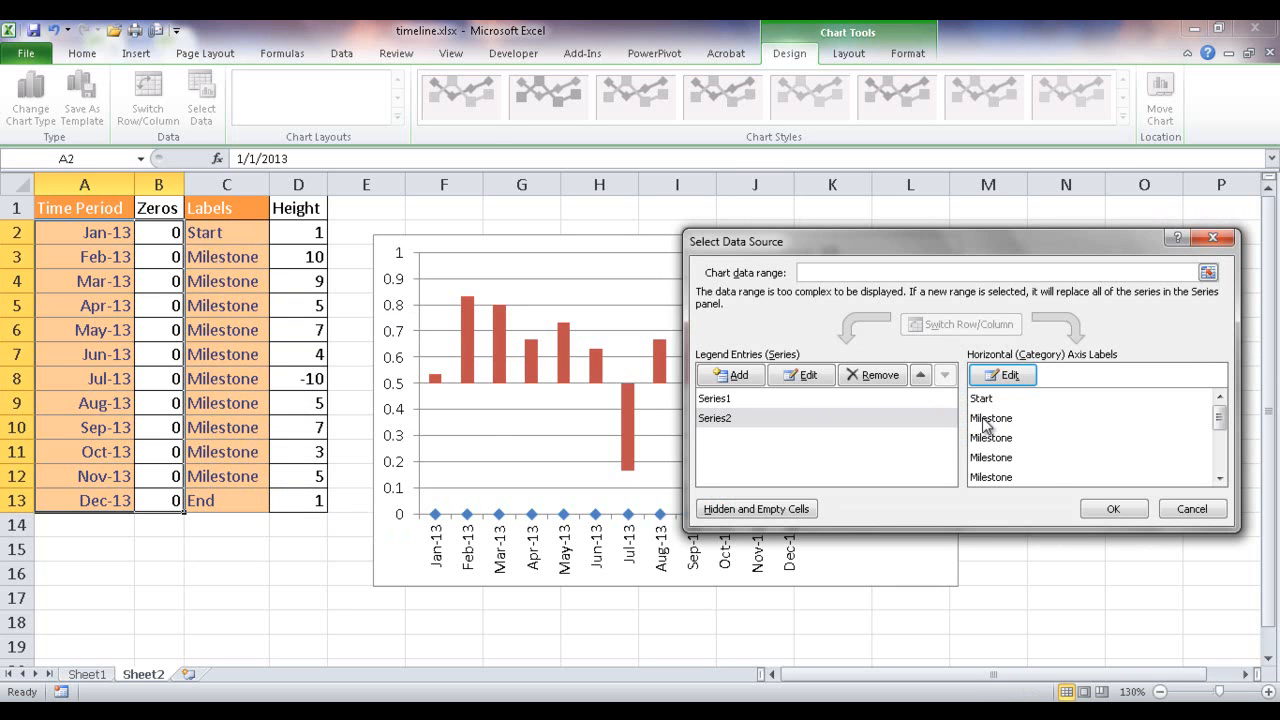
left_click(1113, 510)
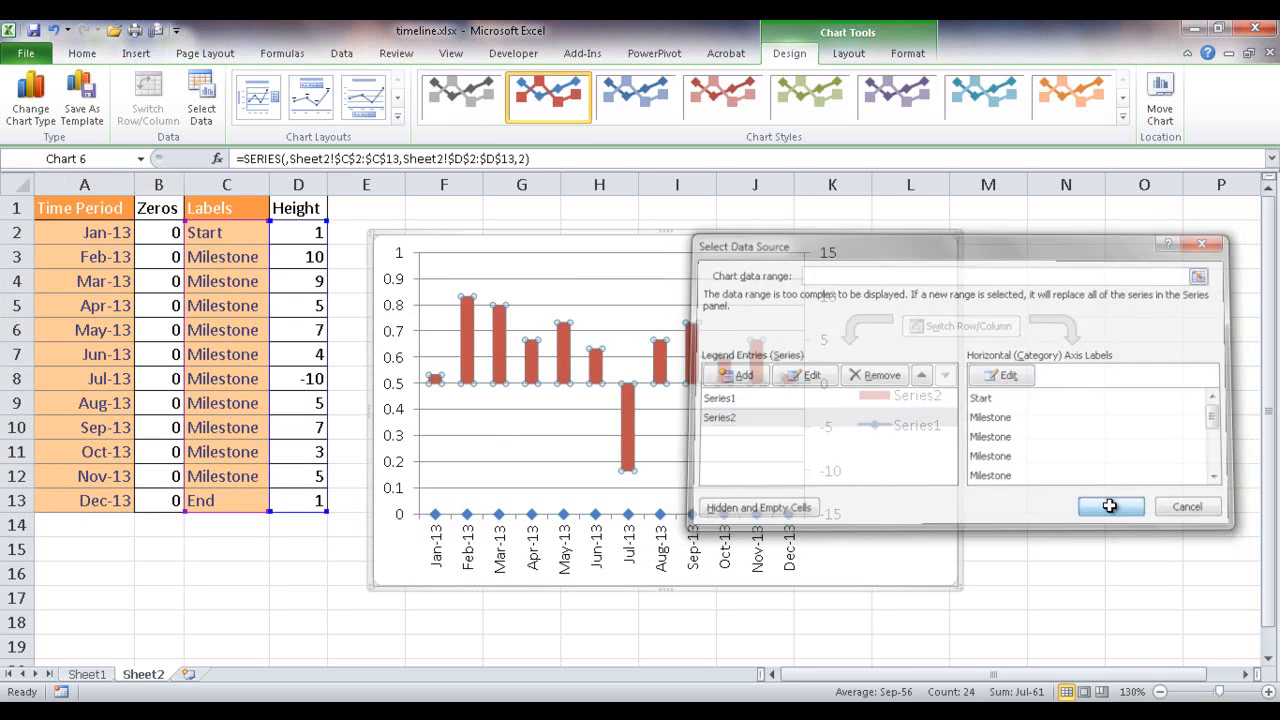
- Add data labels to the Series2 columns and have them contain the category name instead of the value
right_click(660, 368)
left_click(733, 480)
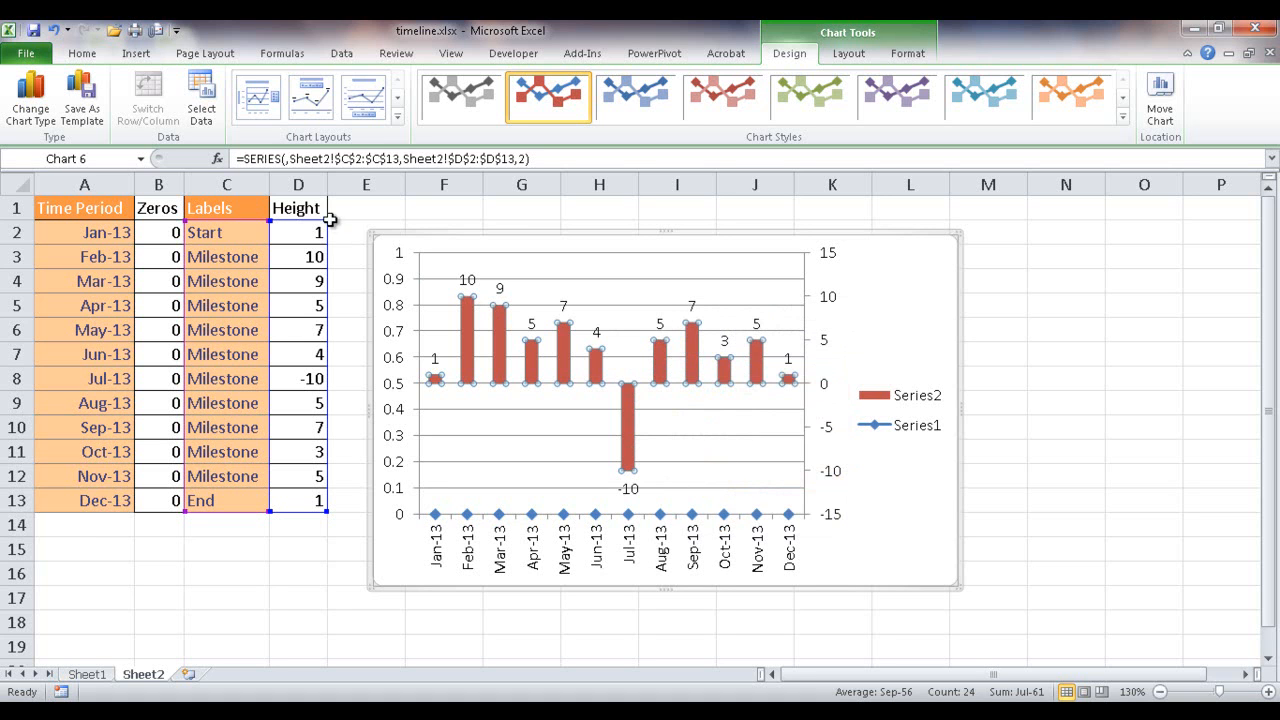
left_click(662, 328)
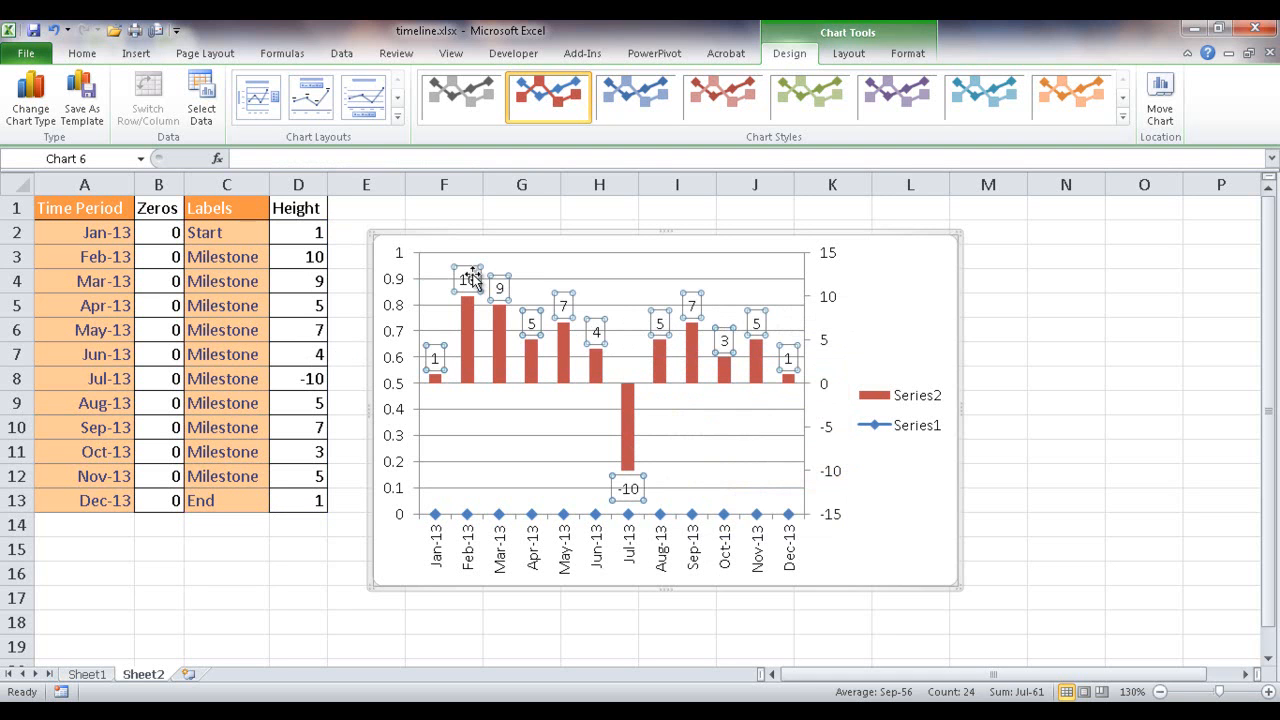
right_click(660, 322)
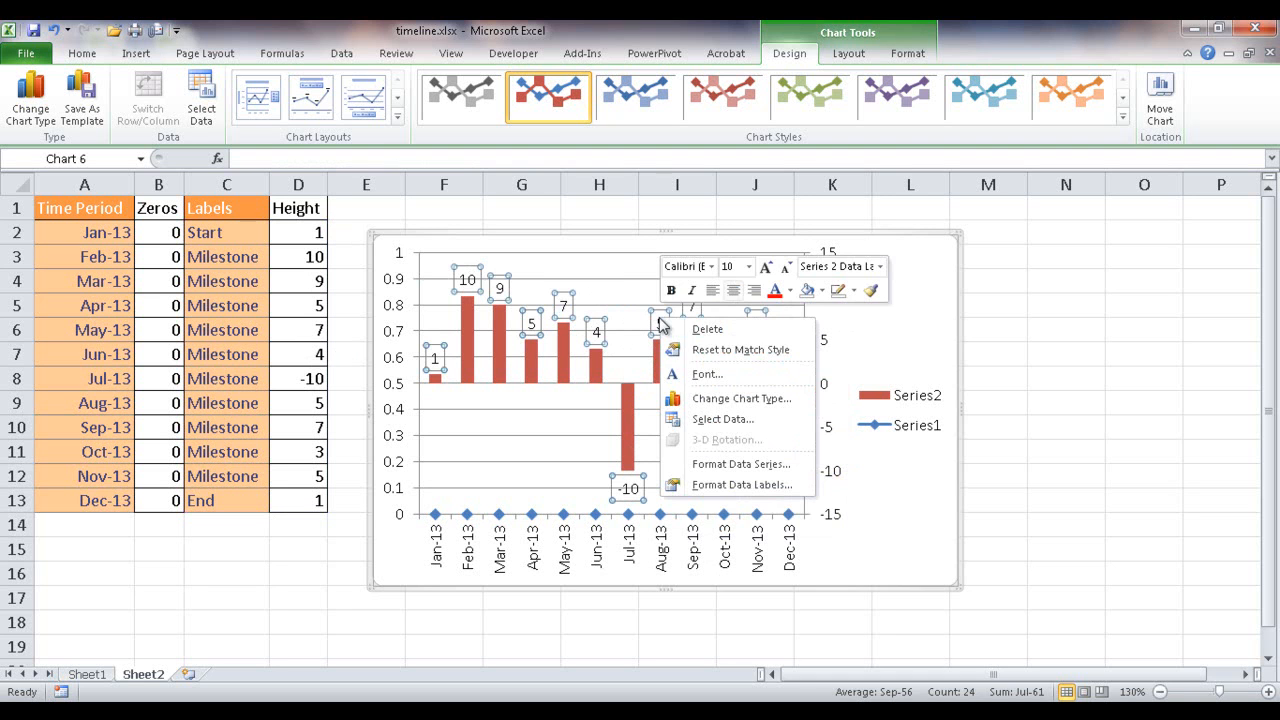
left_click(737, 485)
left_click_drag(845, 66, 901, 69)
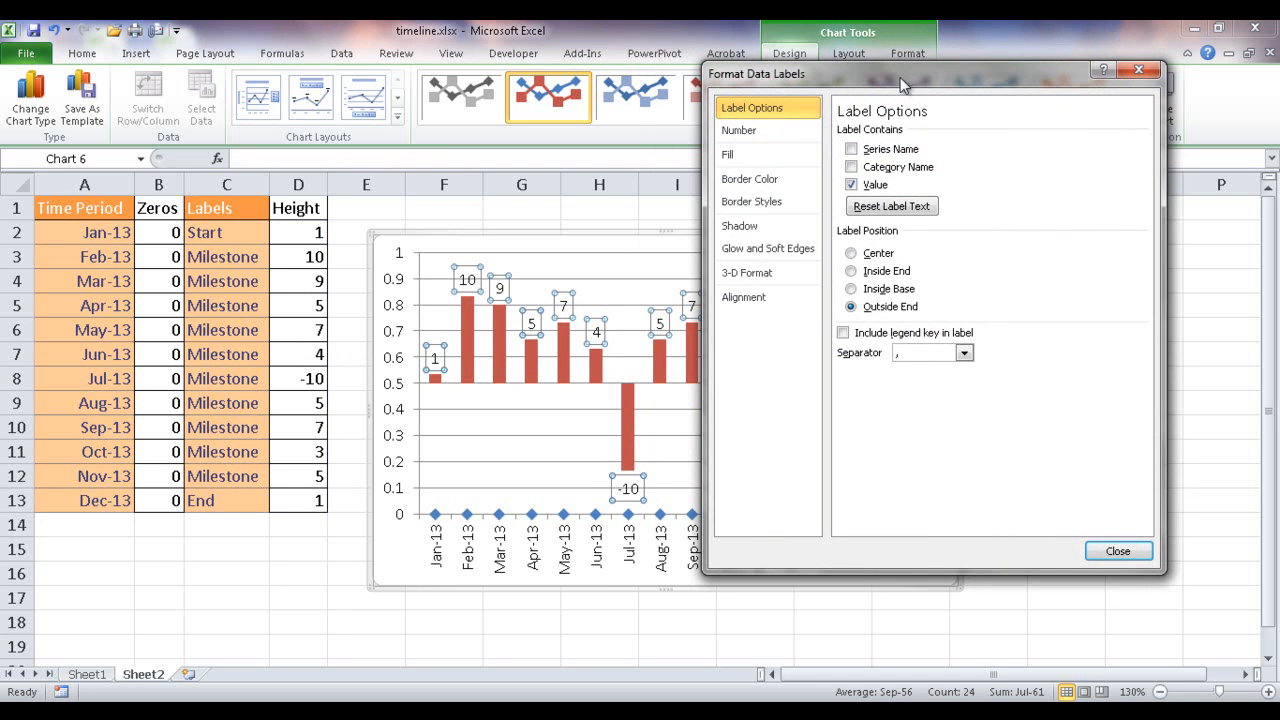
left_click(851, 167)
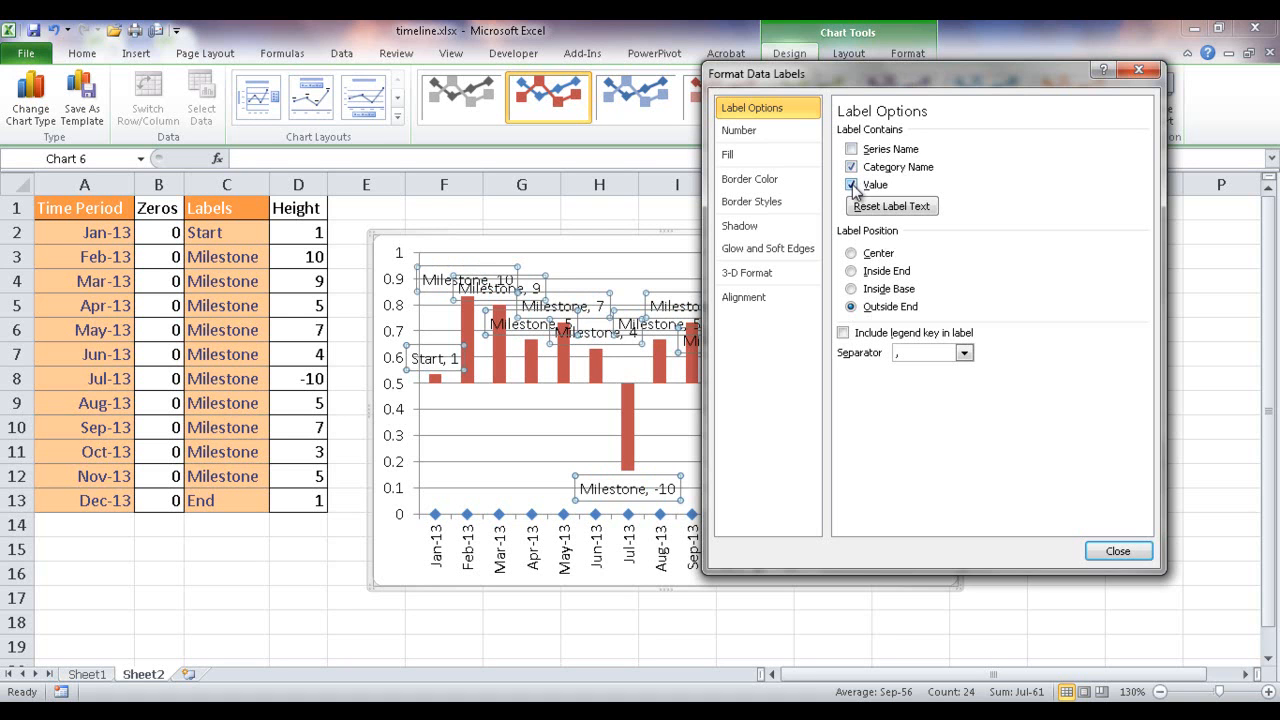
left_click(852, 185)
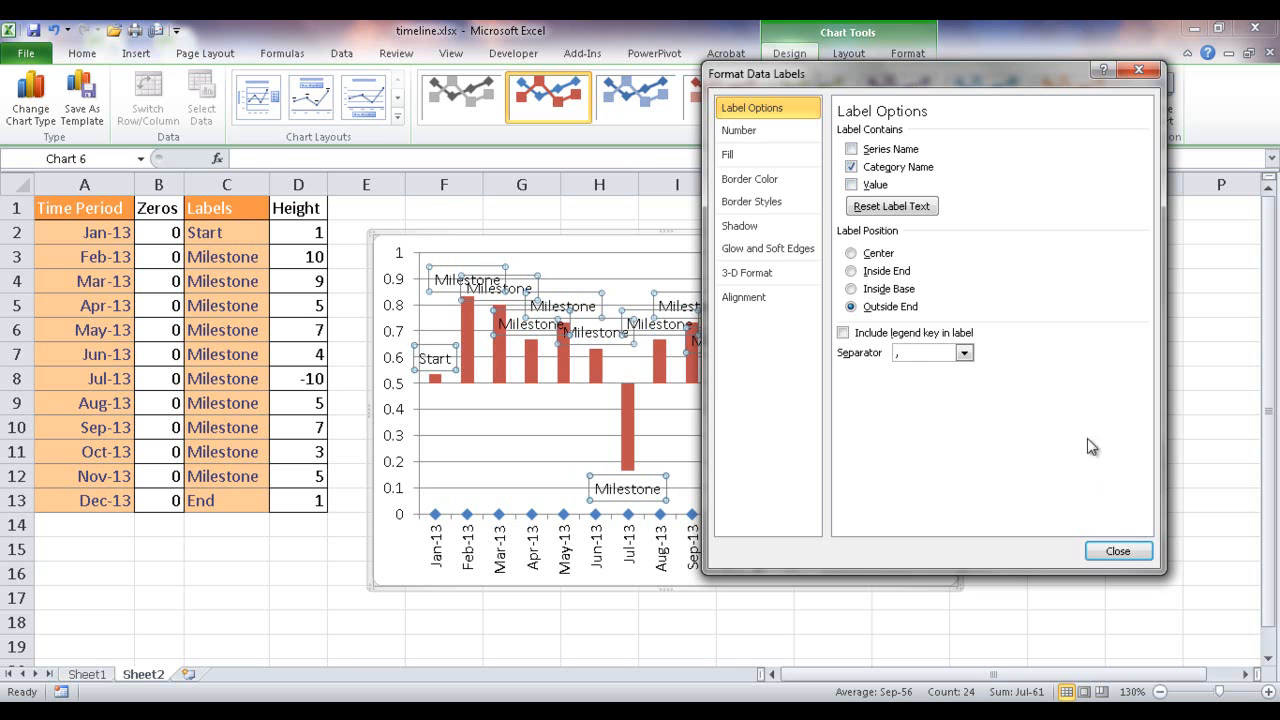
left_click(1113, 557)
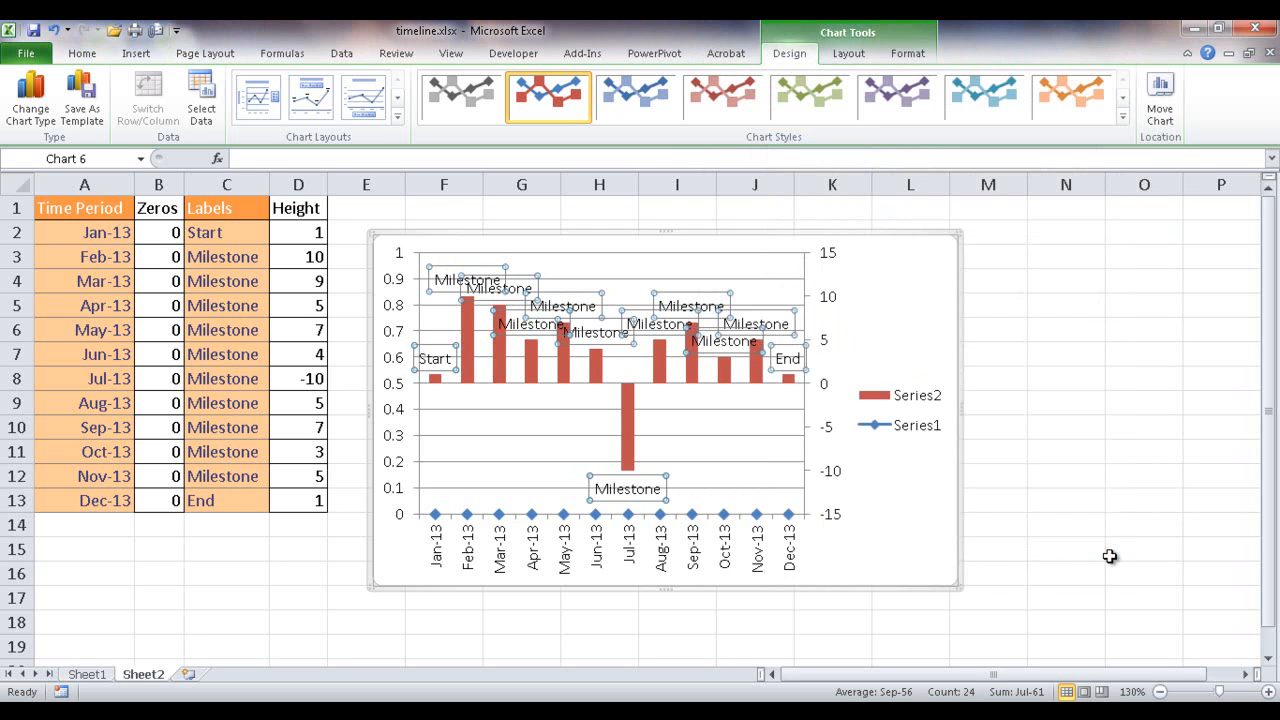
left_click(820, 352)
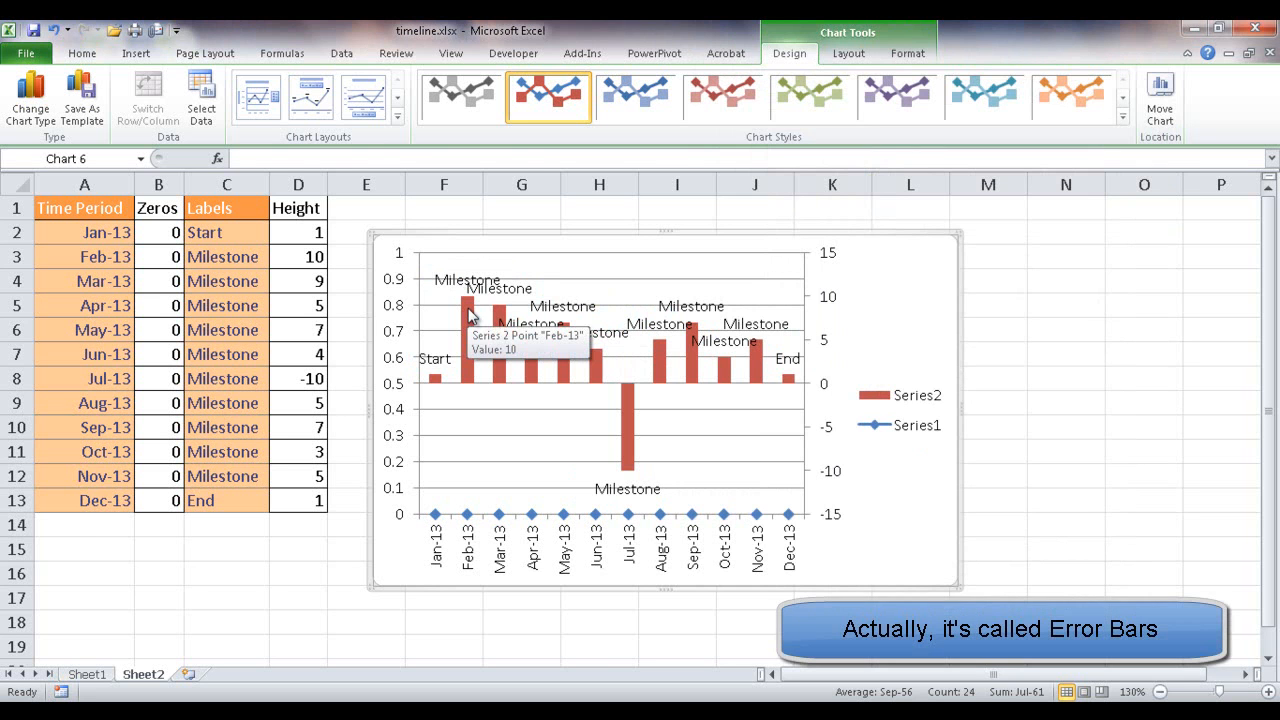
- Add vertical error bars to Series2 with Minus direction, No Cap end style and a 100% percentage error amount
left_click(470, 316)
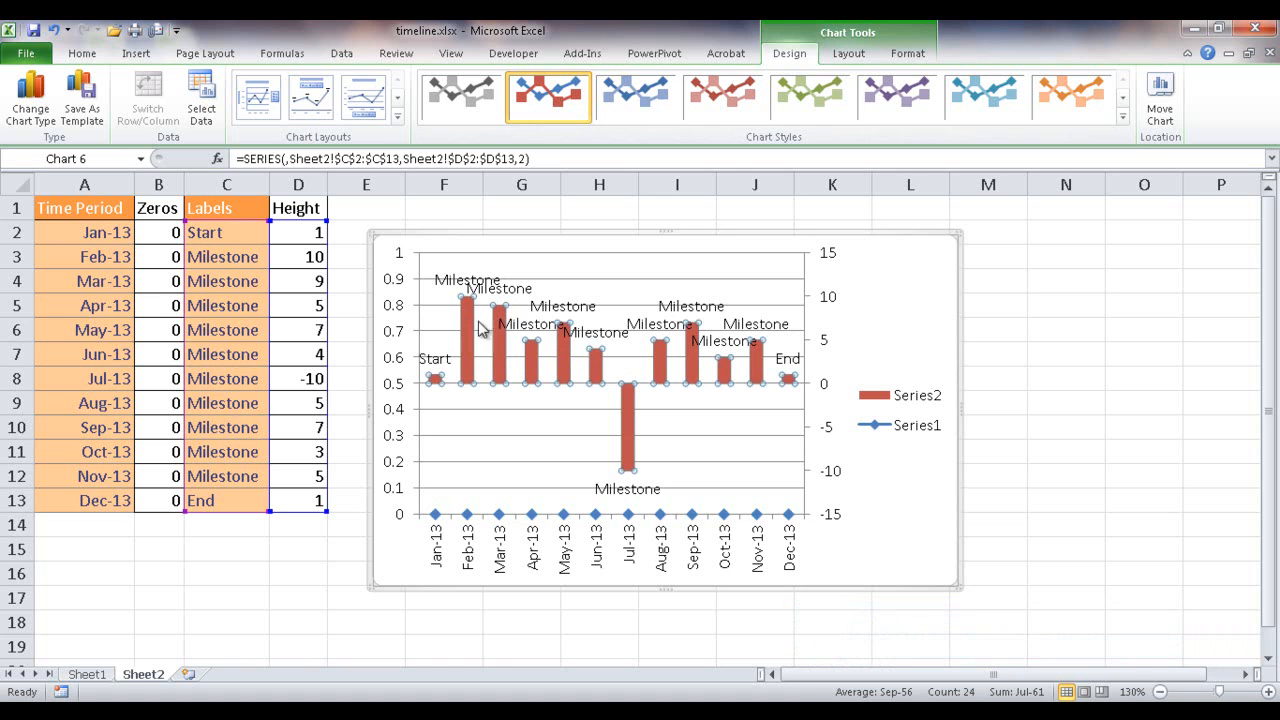
left_click(850, 56)
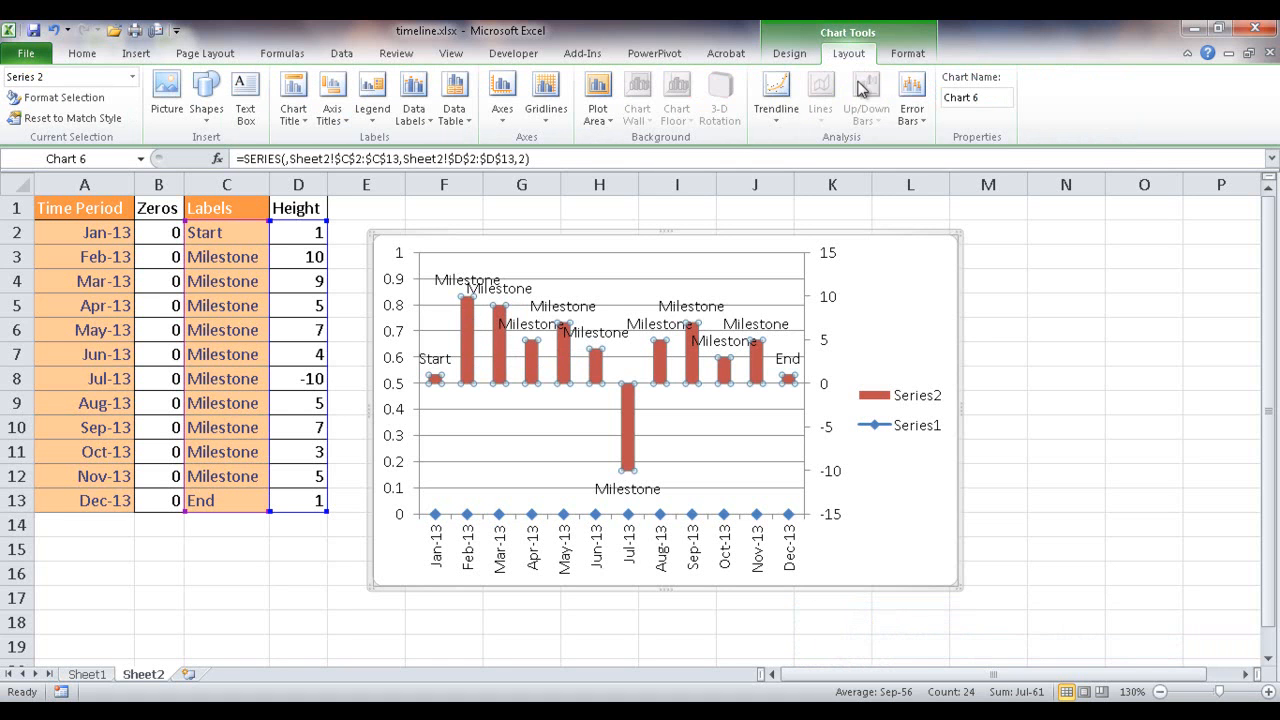
left_click(924, 120)
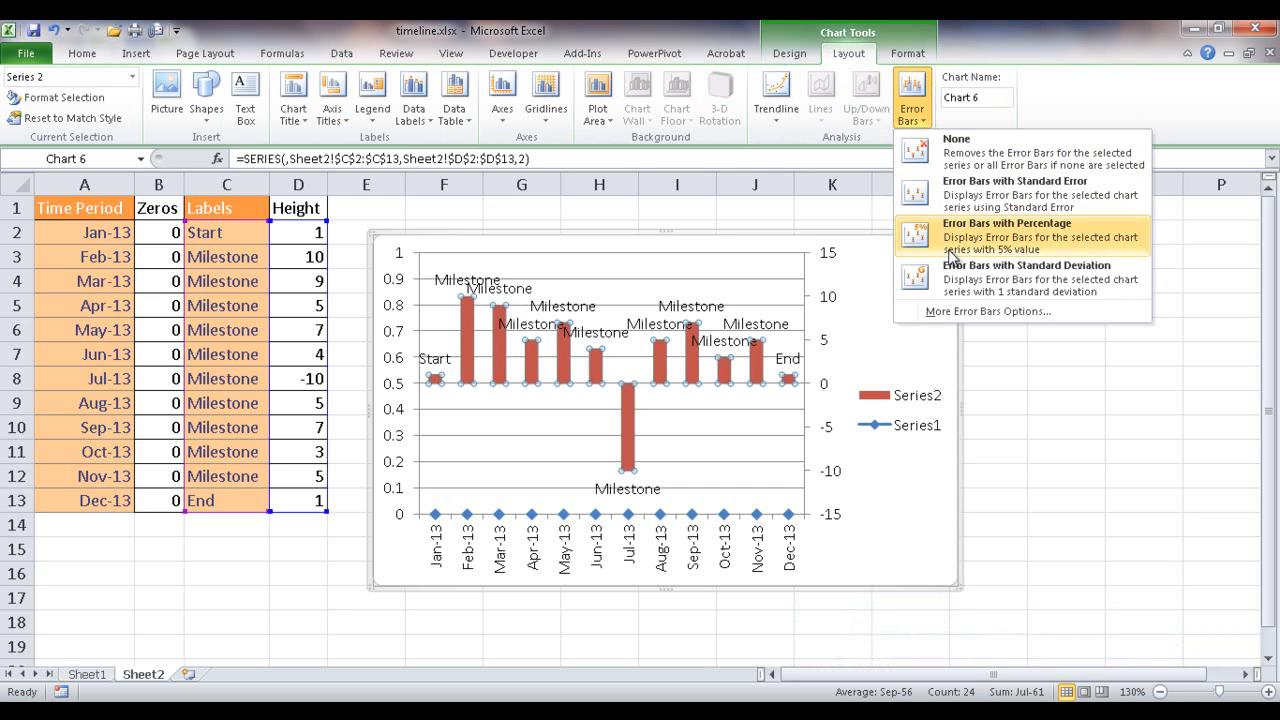
left_click(967, 311)
left_click_drag(939, 82, 1020, 84)
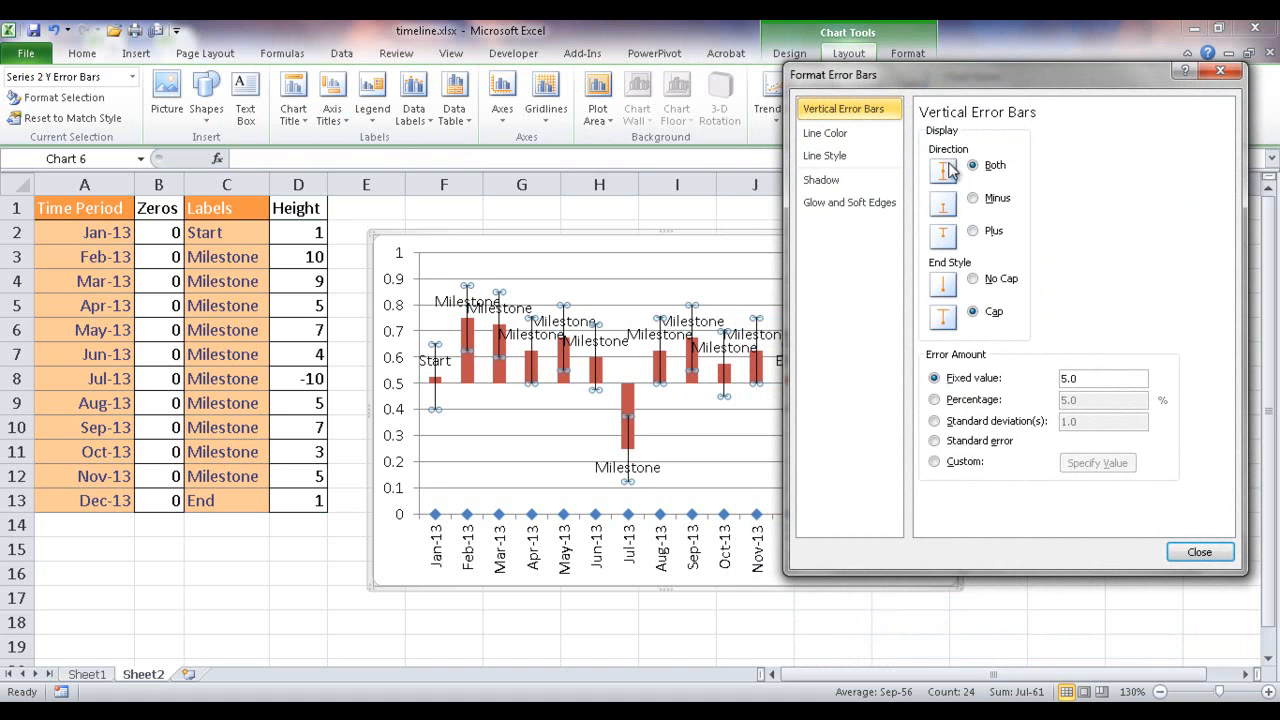
left_click(973, 199)
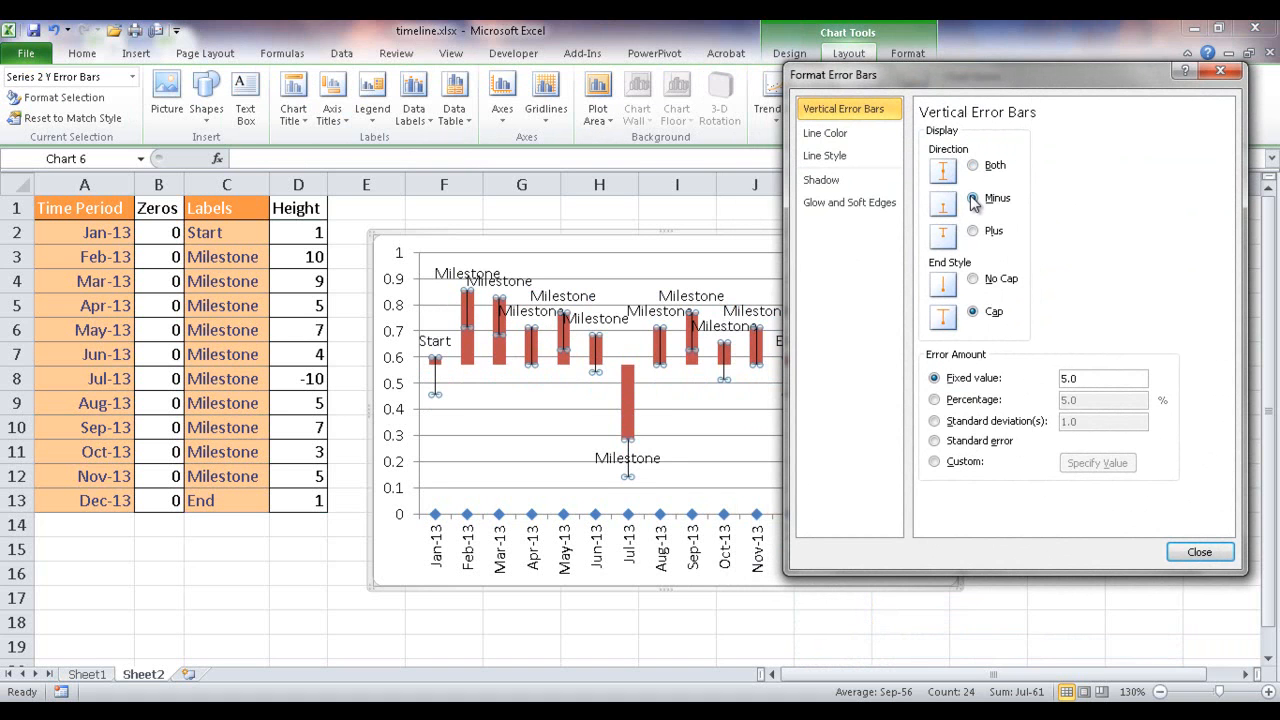
left_click(973, 280)
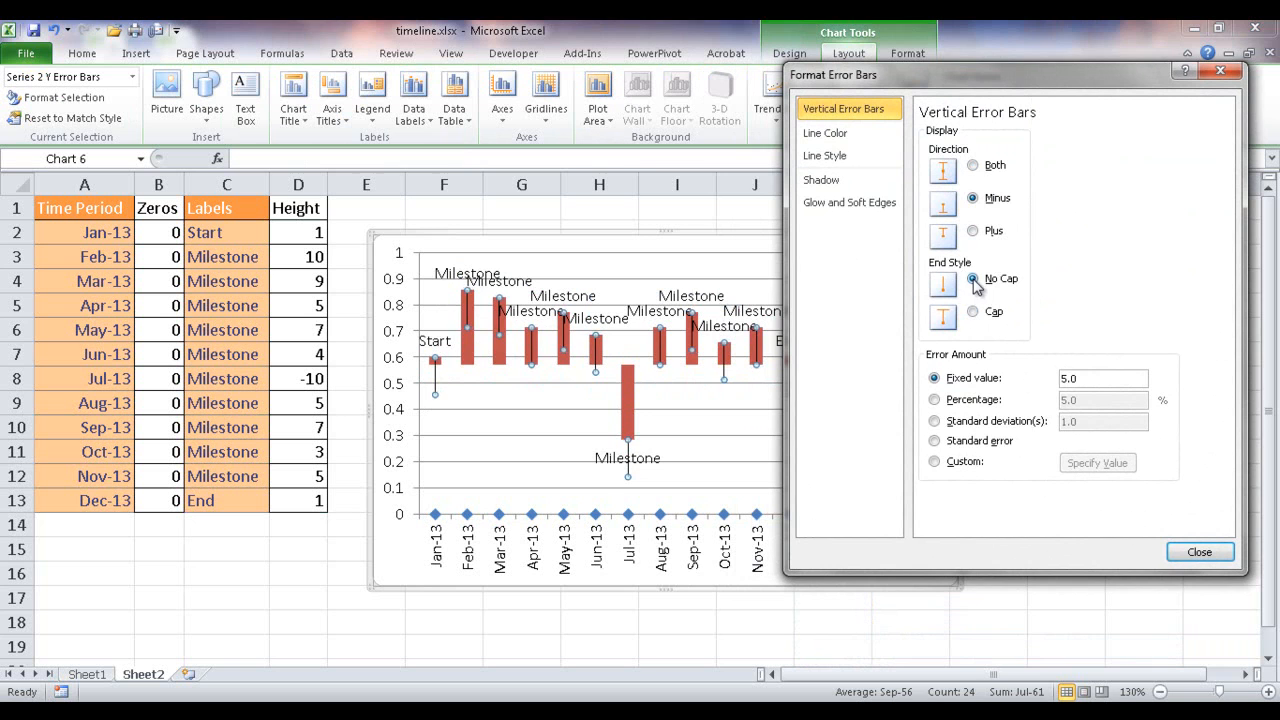
left_click(934, 400)
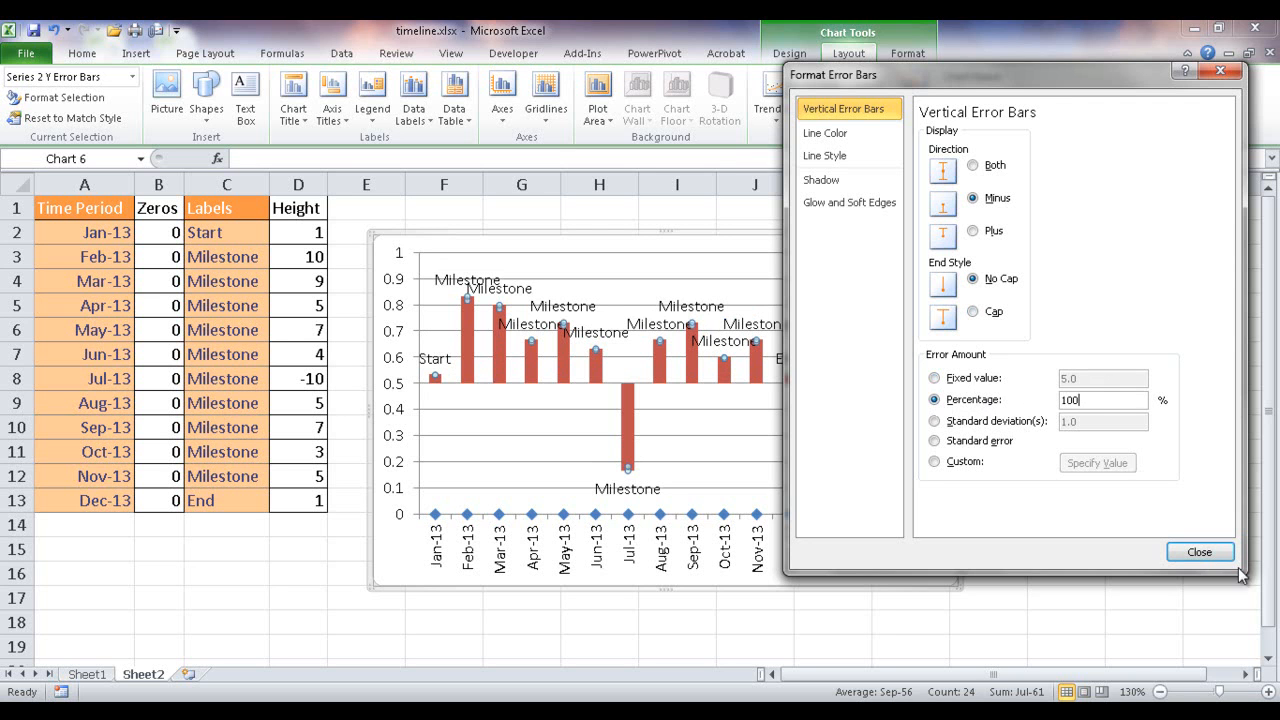
left_click(1200, 552)
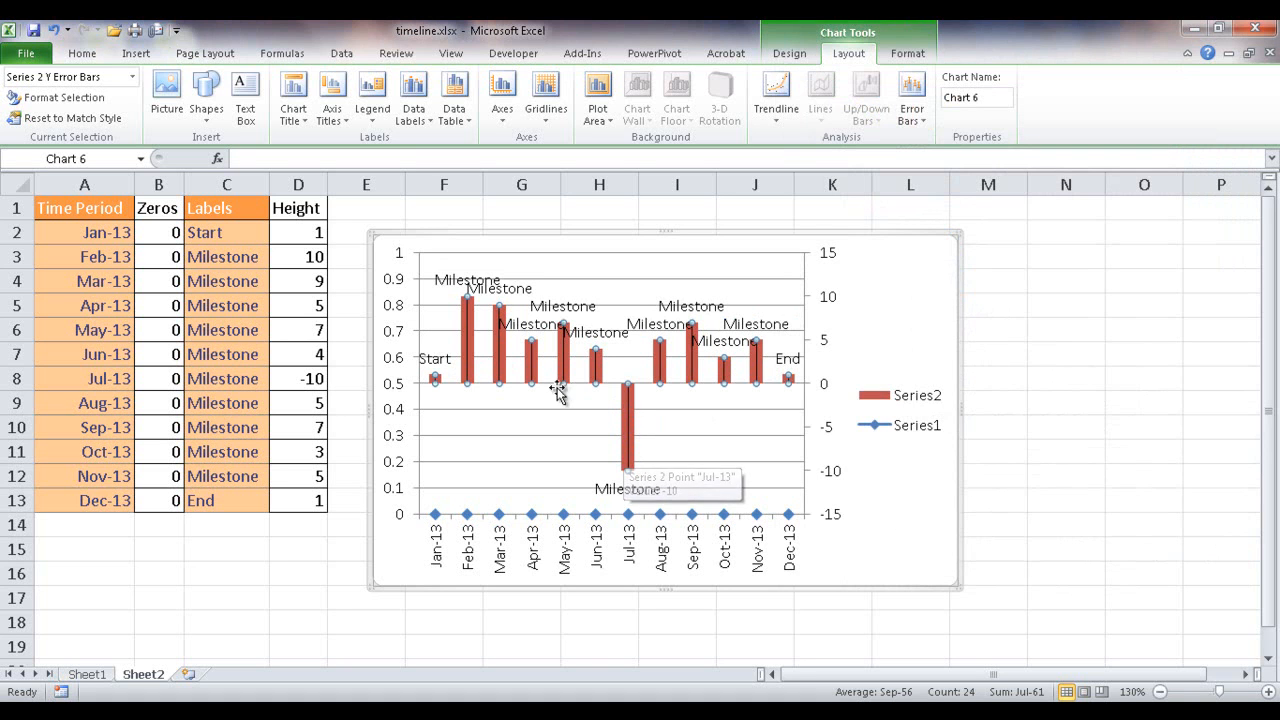
- Make the Series2 columns invisible by giving them no fill and no outline
left_click(474, 350)
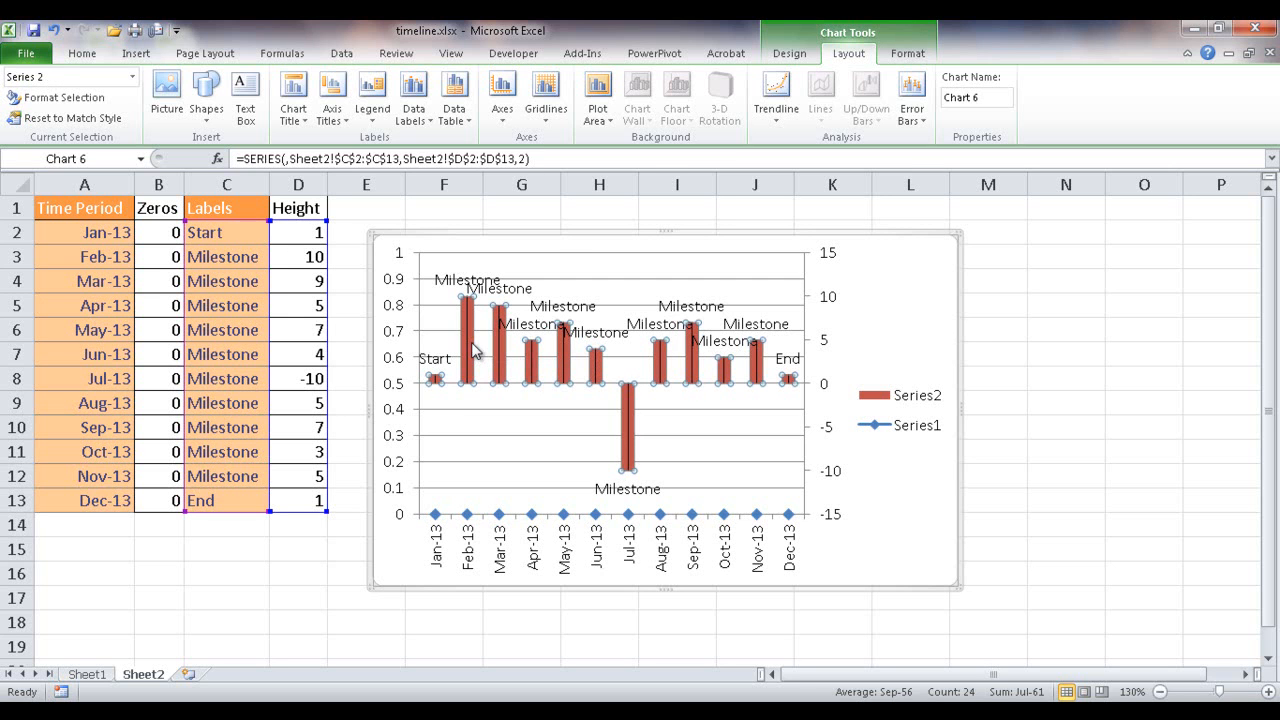
left_click(903, 55)
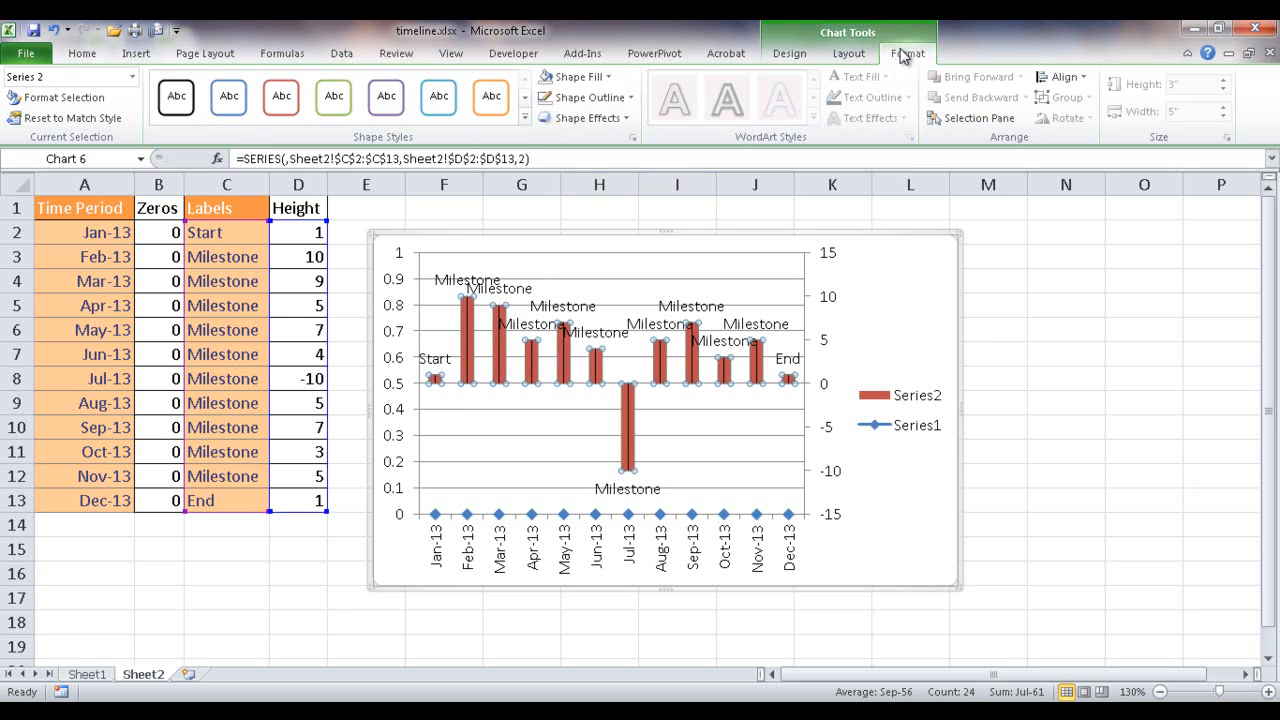
left_click(606, 78)
left_click(583, 256)
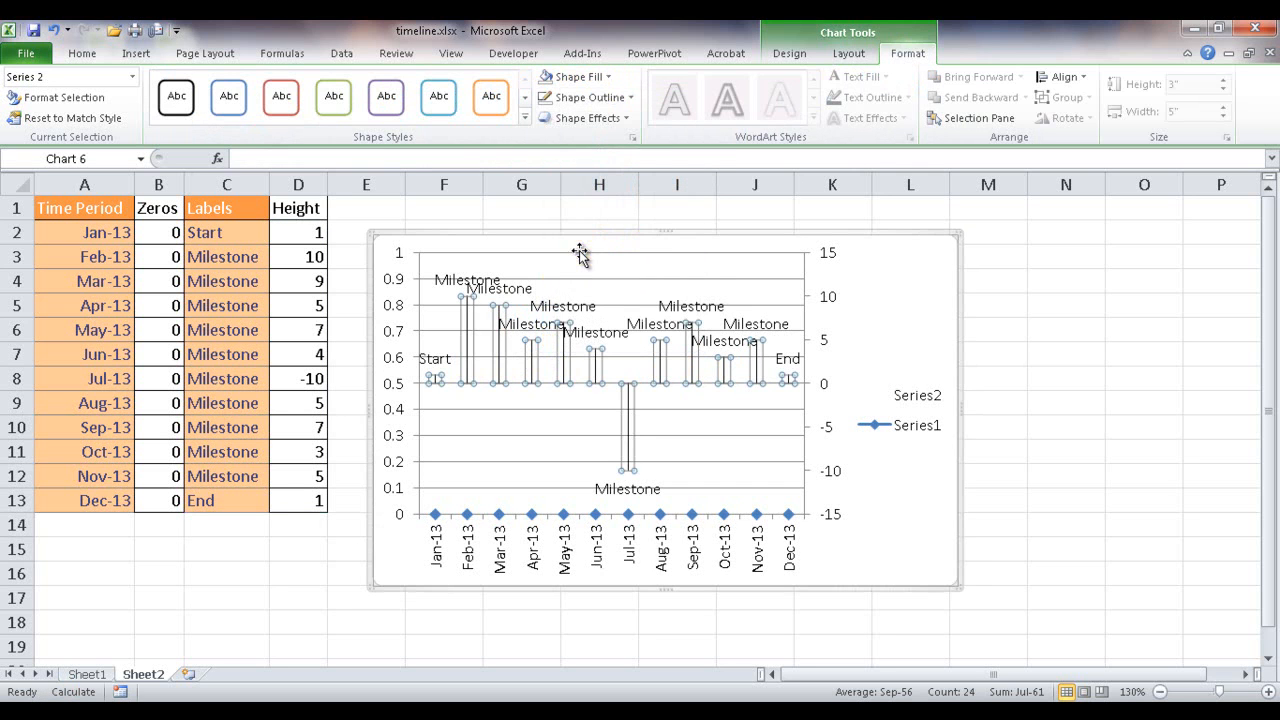
left_click(617, 100)
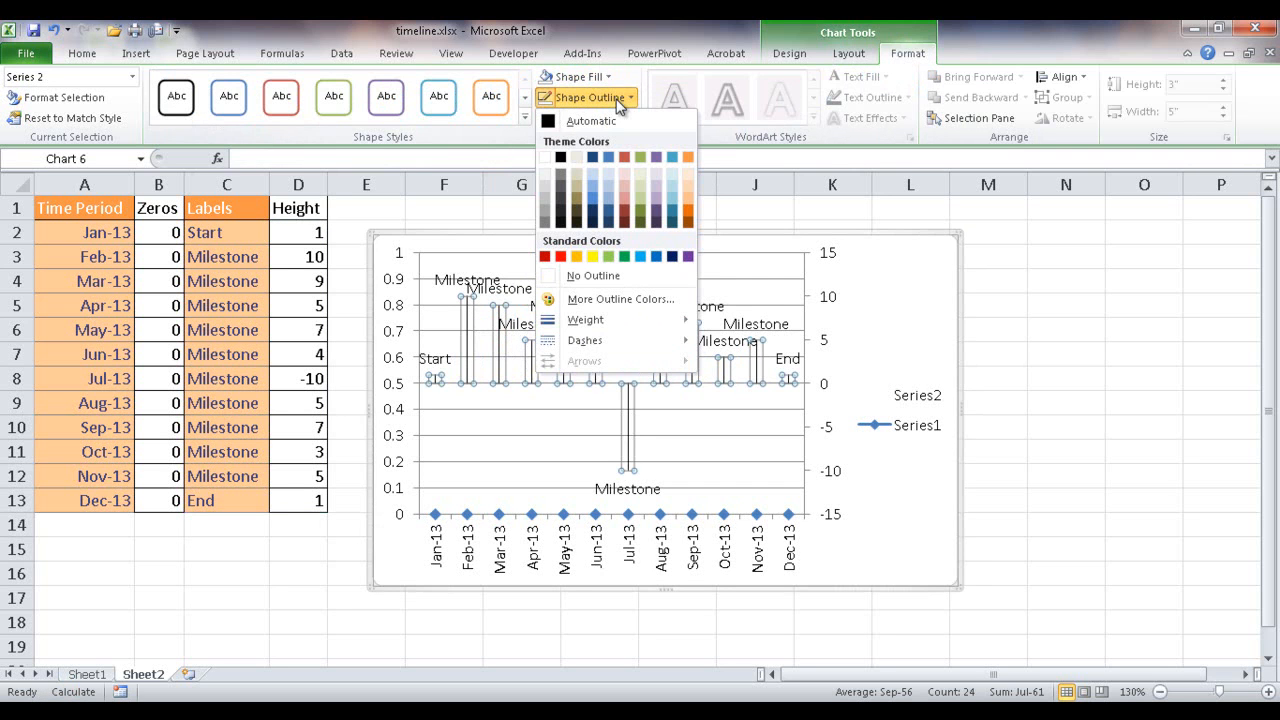
left_click(582, 275)
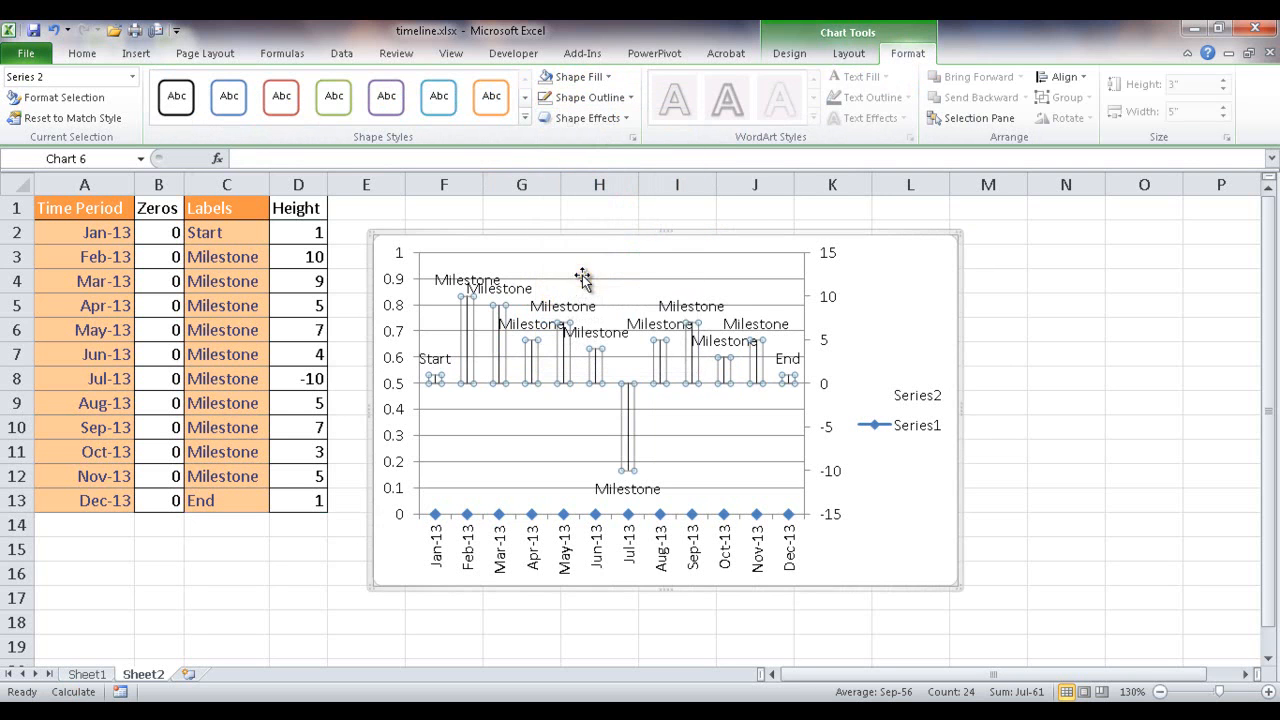
left_click(1020, 453)
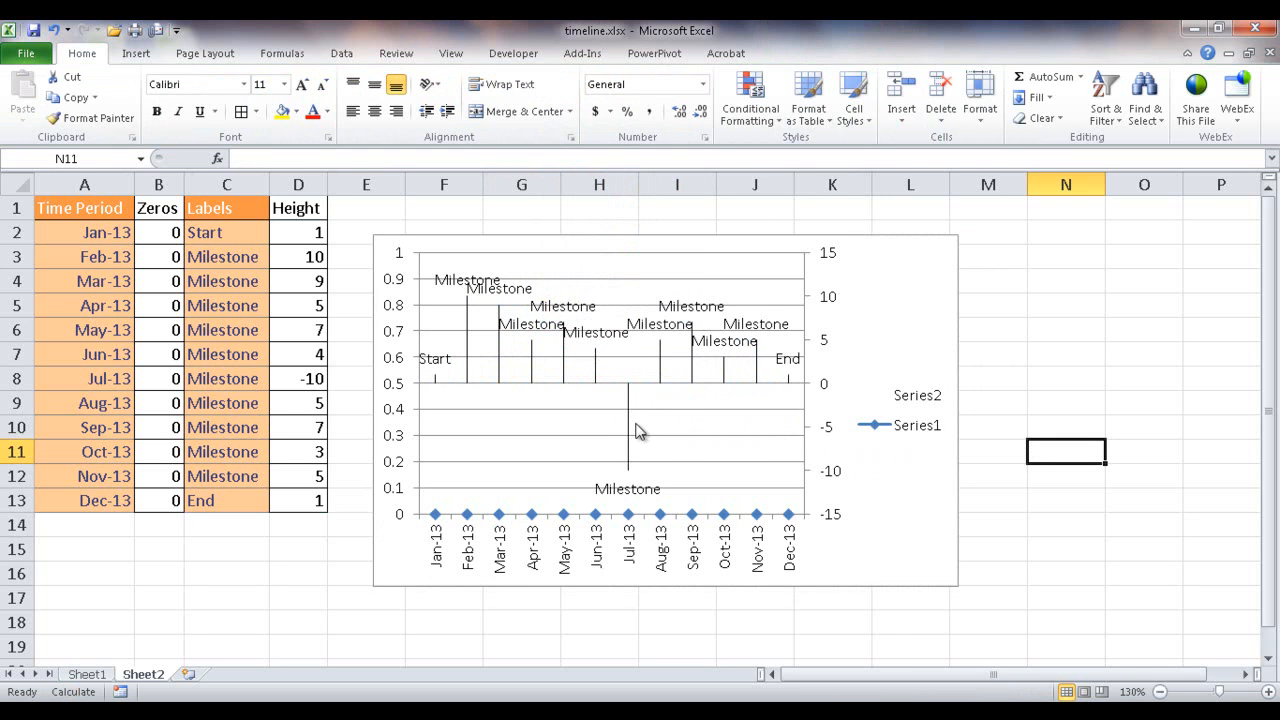
- Delete the horizontal major gridlines and the legend from the chart
mouse_move(637, 421)
left_click(770, 286)
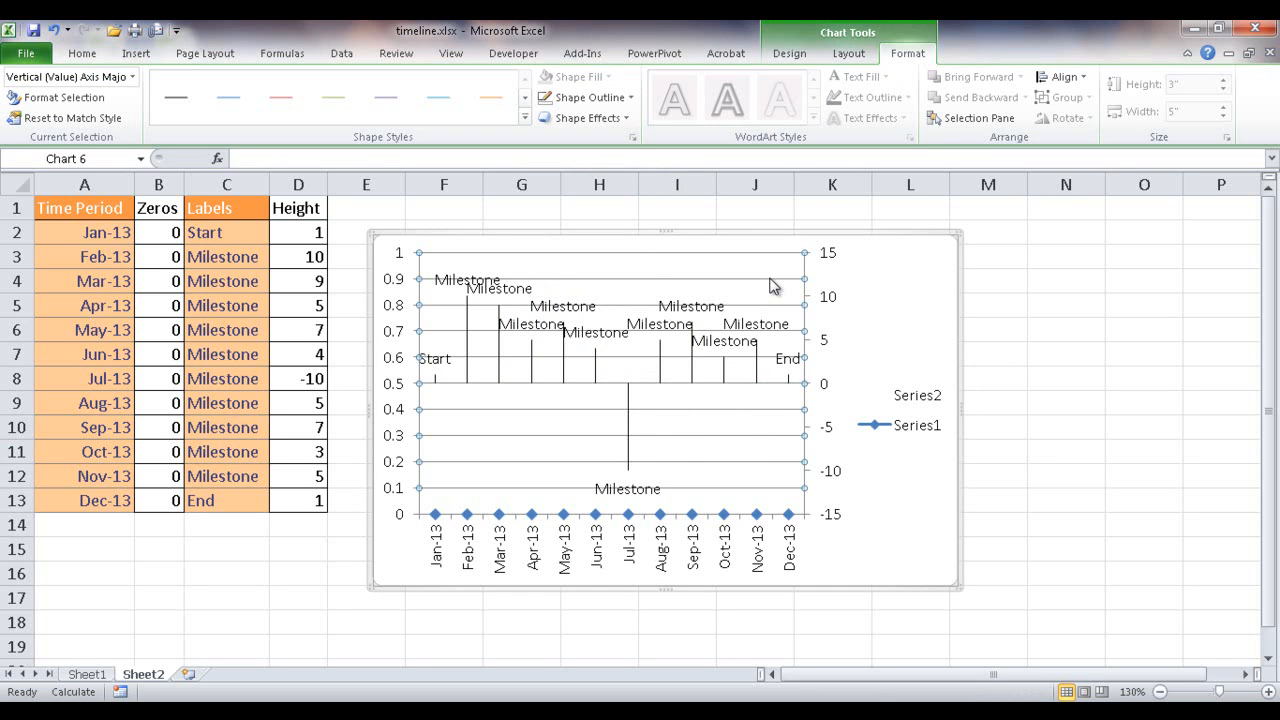
key("Delete")
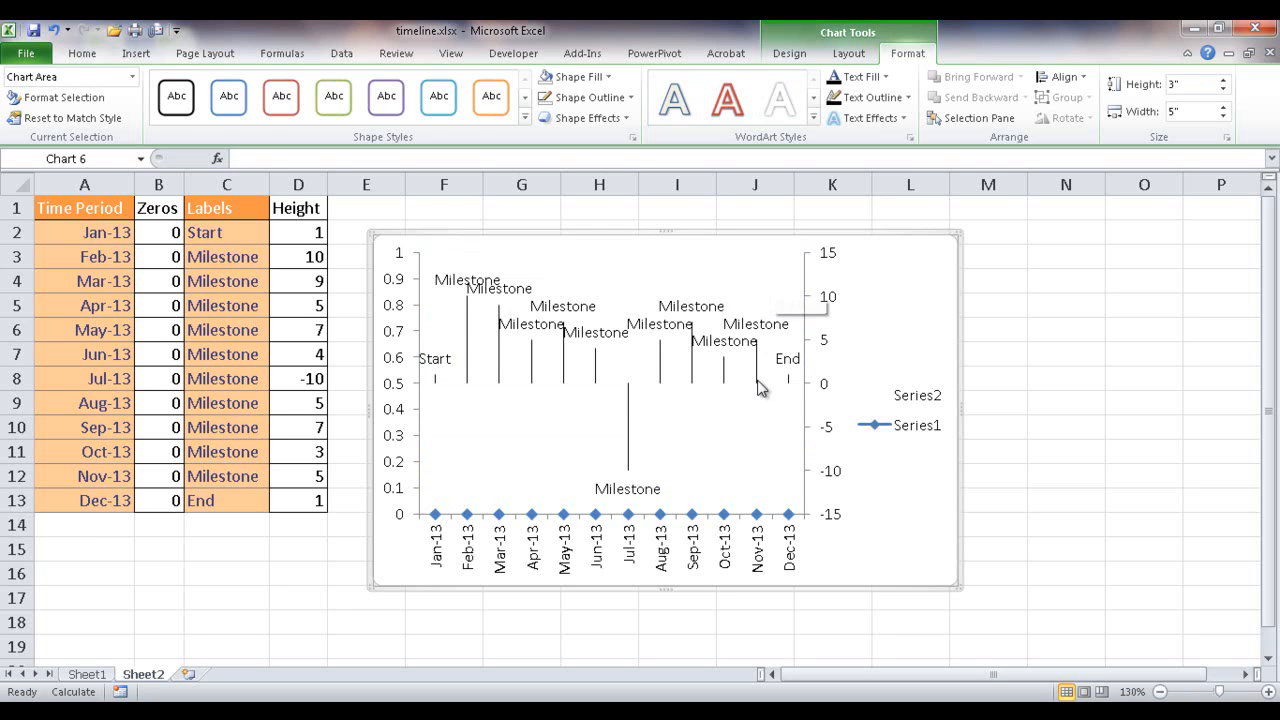
left_click(902, 399)
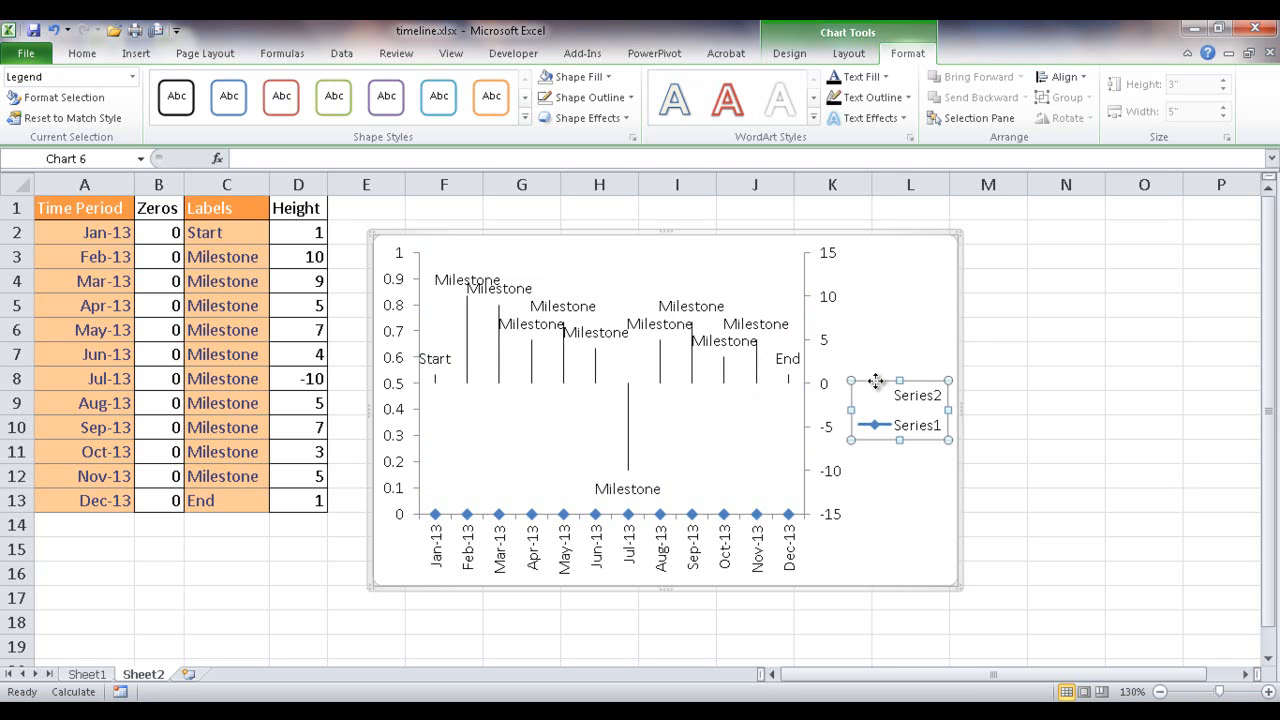
key("Delete")
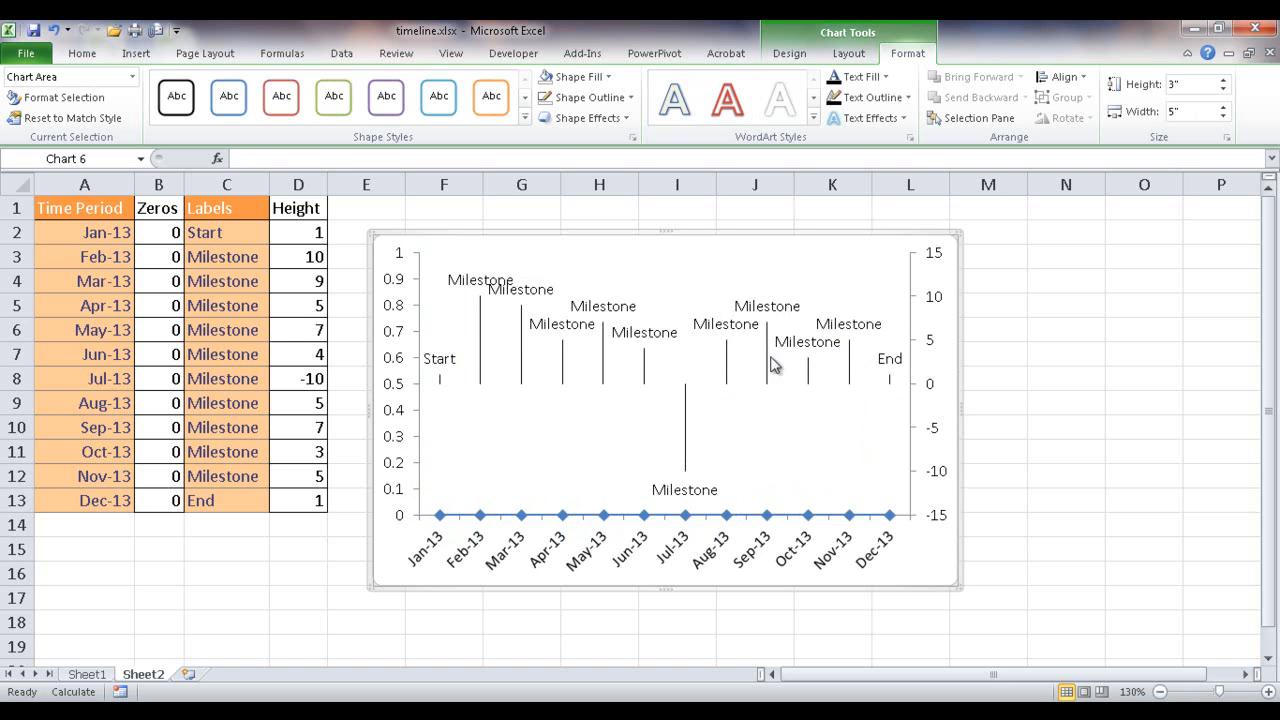
- Delete the secondary vertical axis and then the primary vertical axis from the chart
left_click(930, 387)
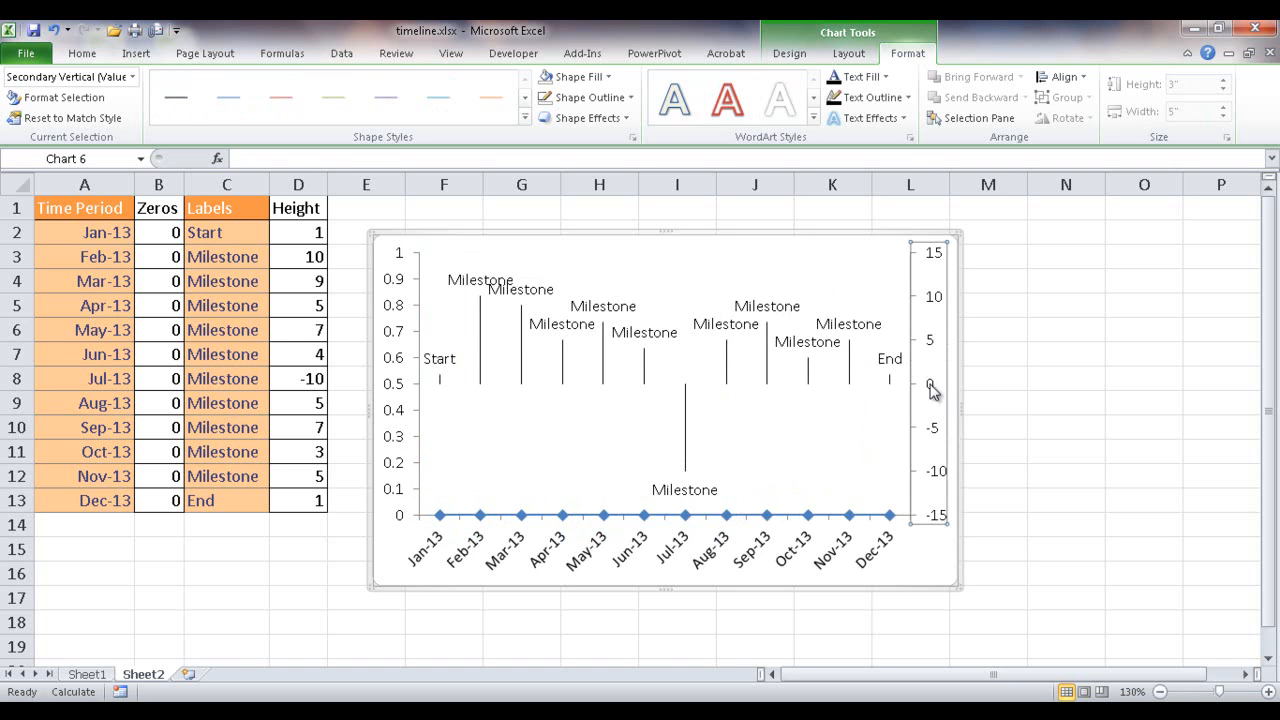
key("Delete")
left_click(400, 413)
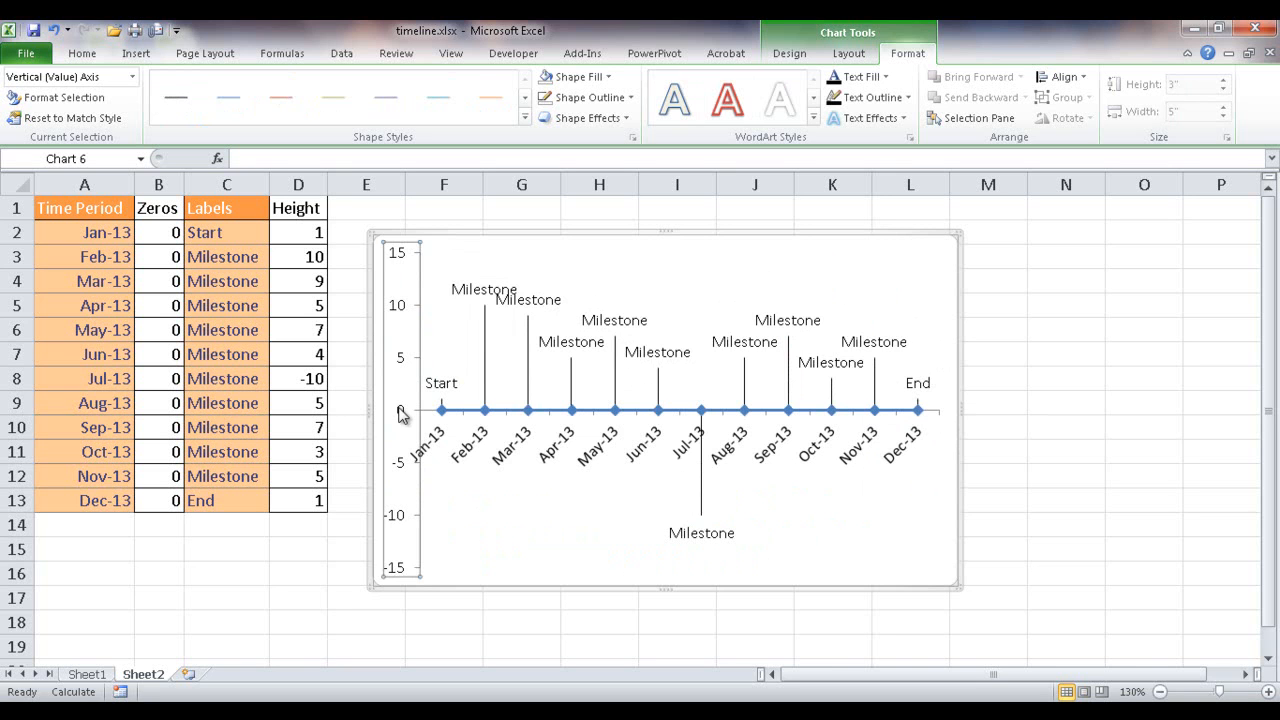
key("Delete")
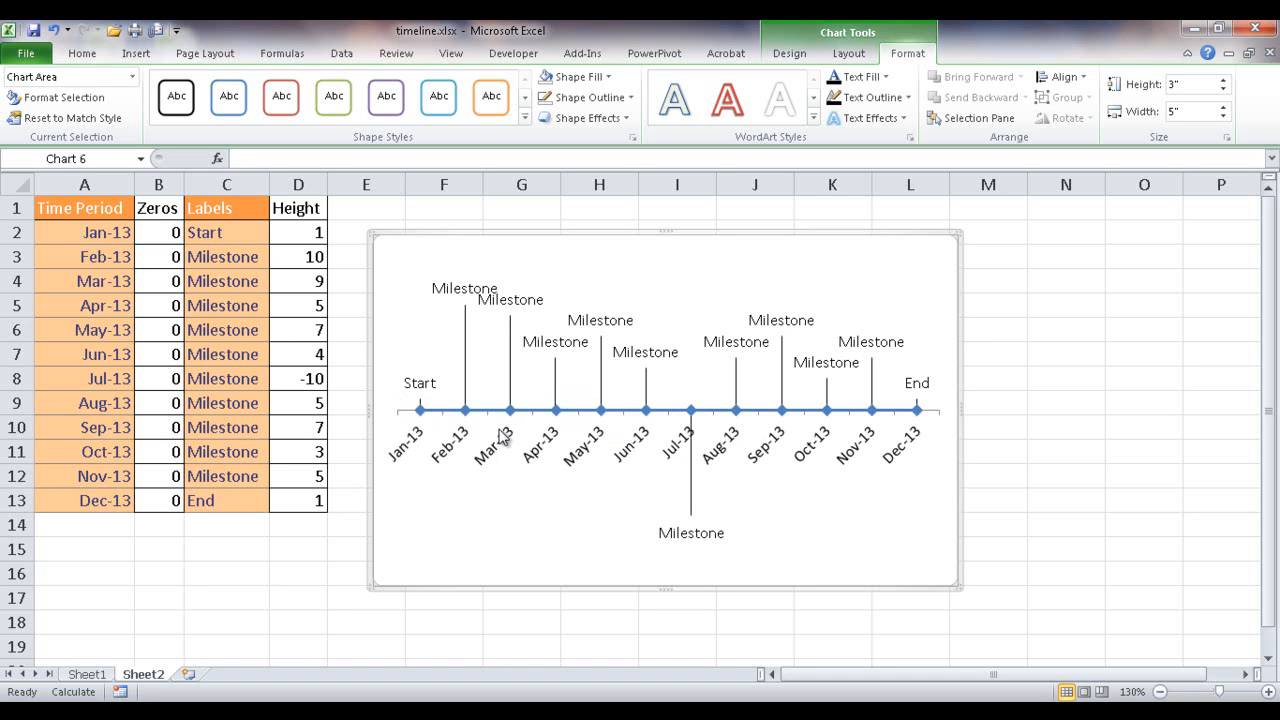
left_click(434, 410)
left_click(424, 412)
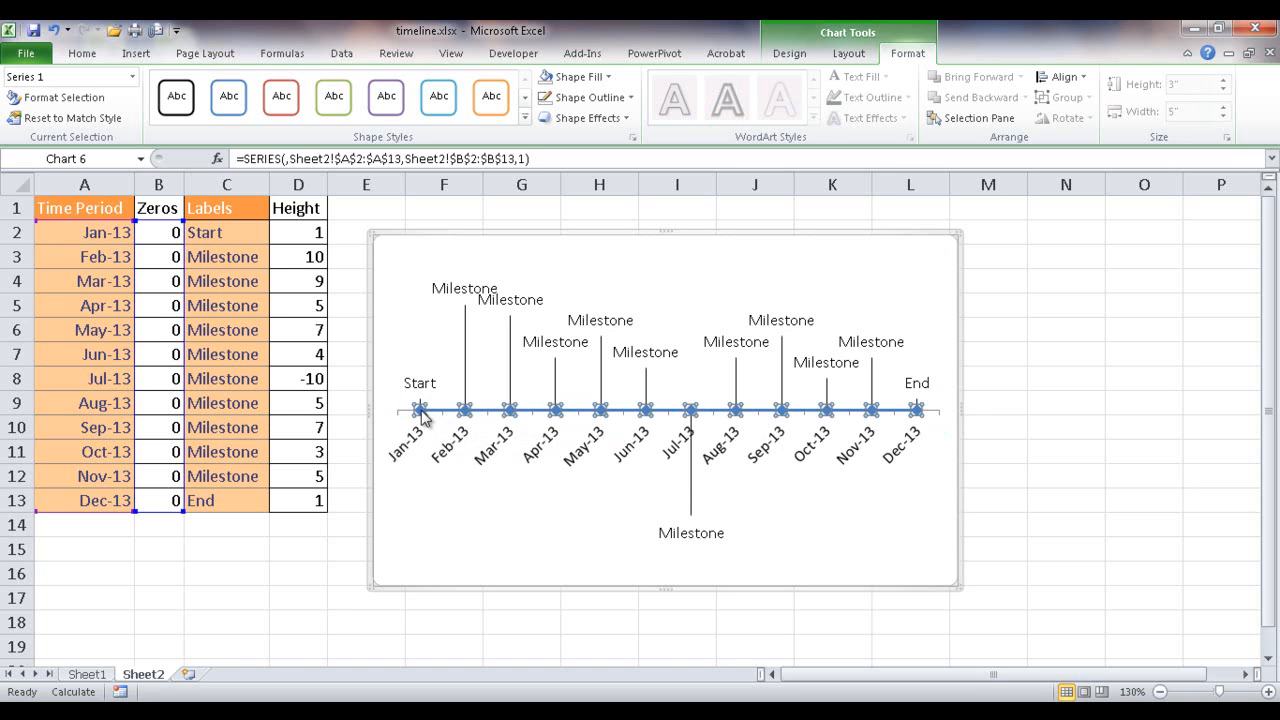
left_click(433, 411)
left_click(421, 410)
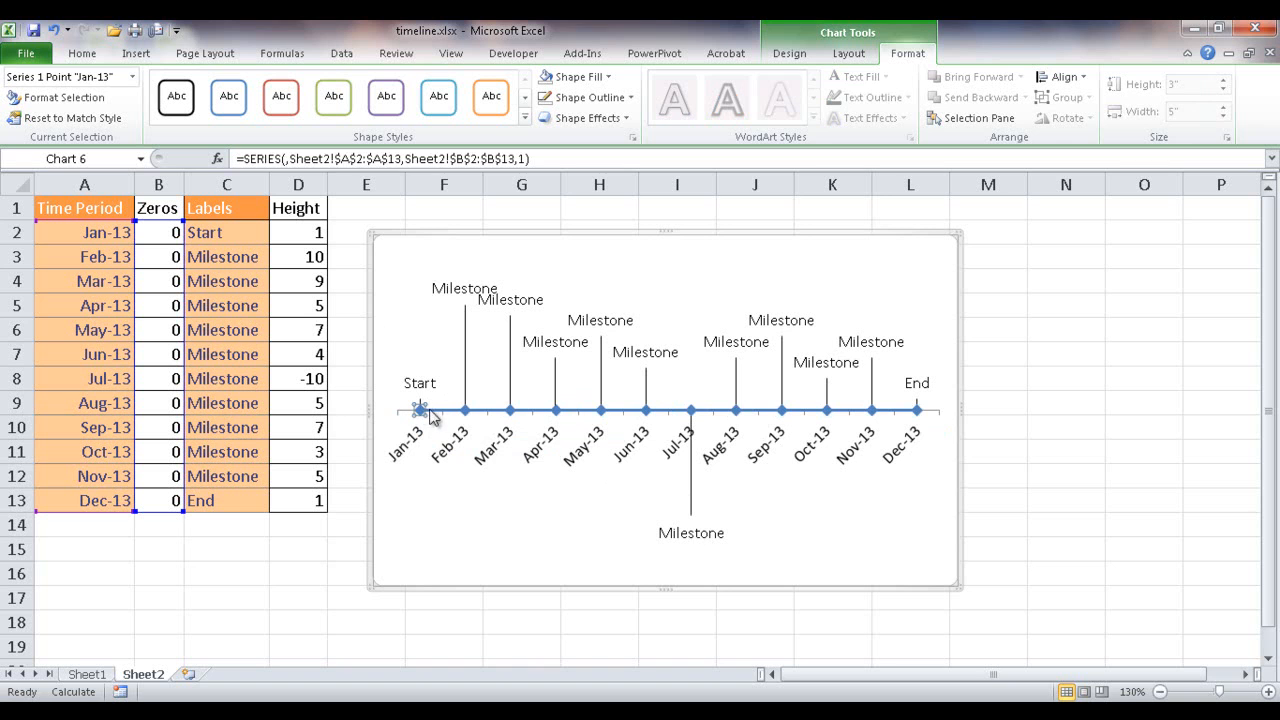
left_click(447, 412)
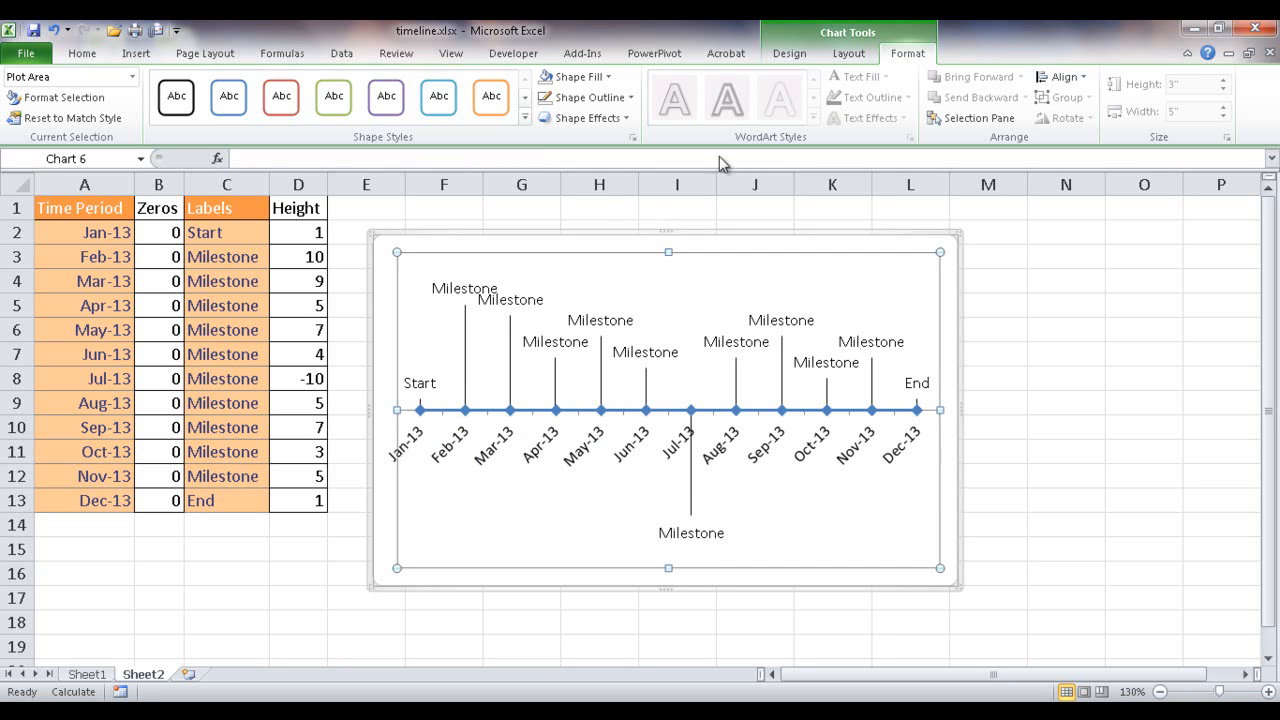
- Remove the connecting line of Series 1 by setting its line color to No line
left_click(849, 53)
left_click(907, 53)
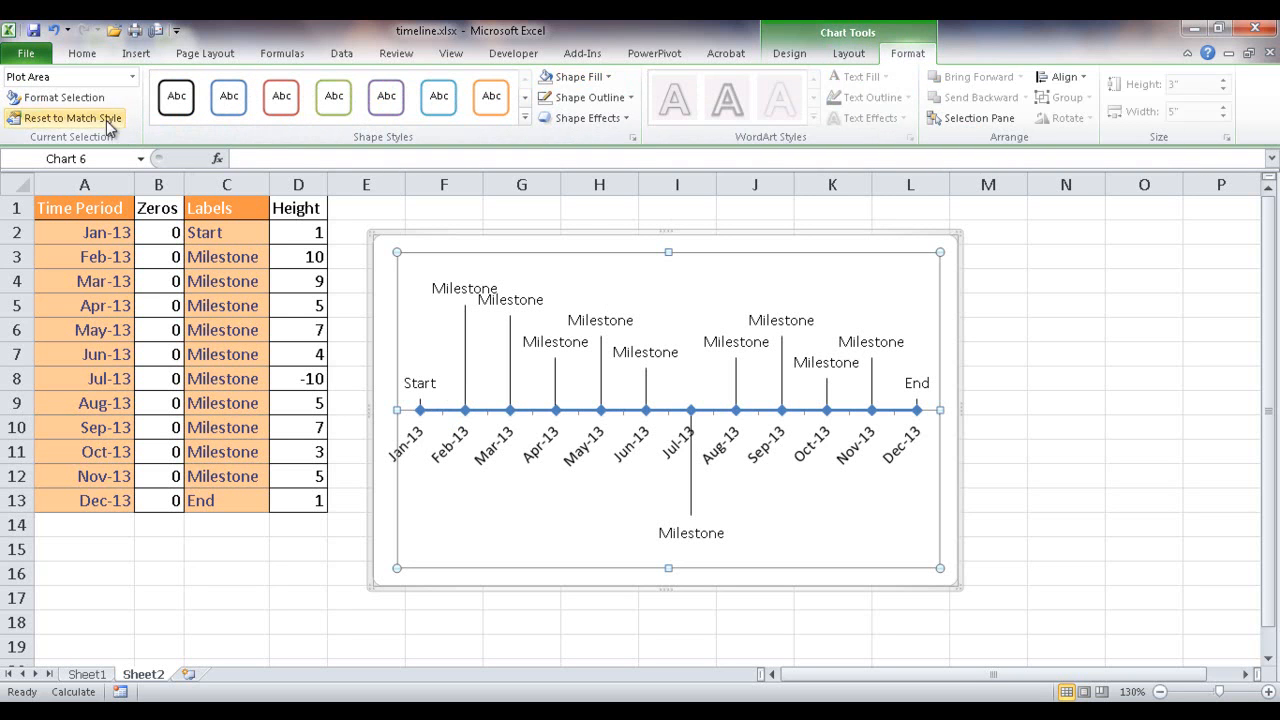
left_click(132, 78)
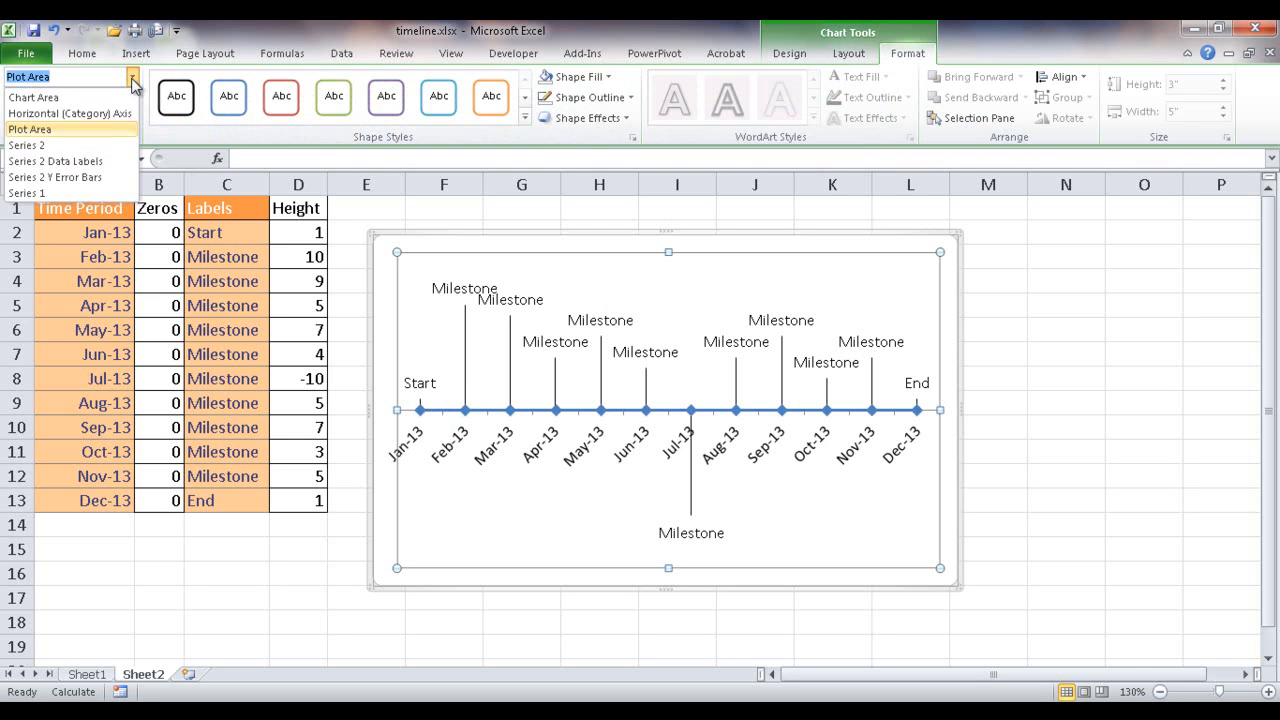
left_click(94, 193)
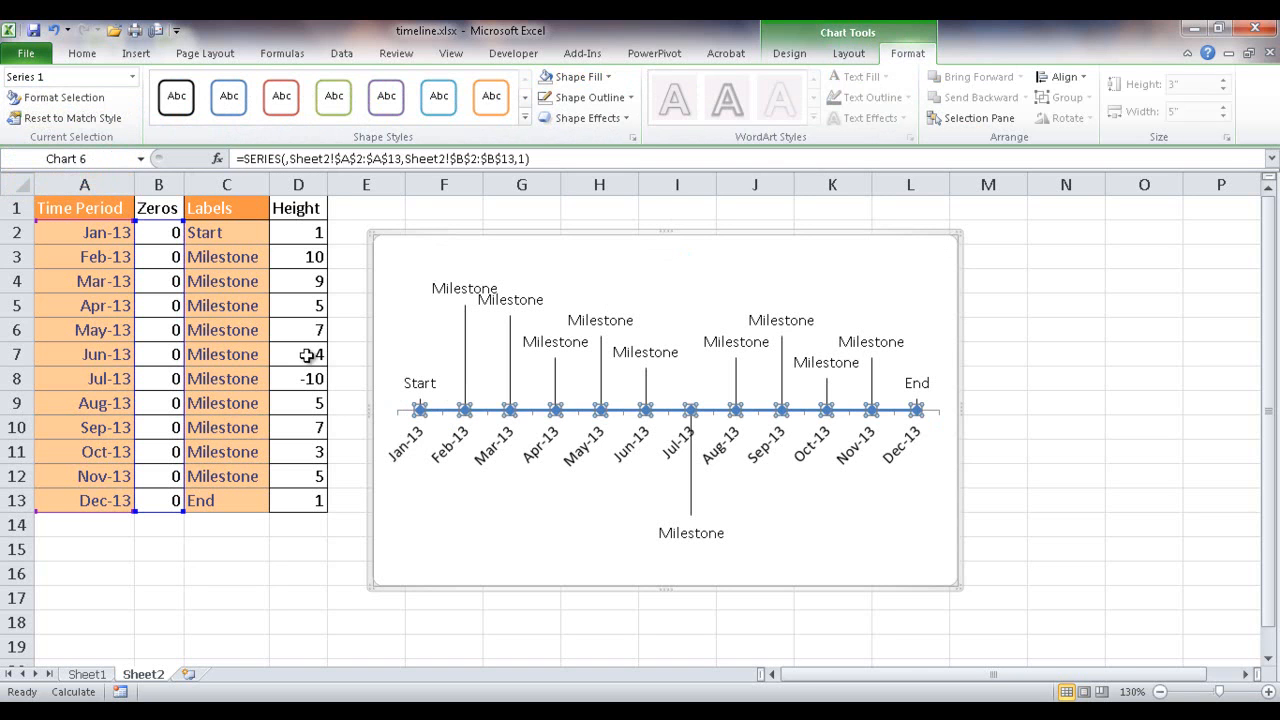
mouse_move(472, 402)
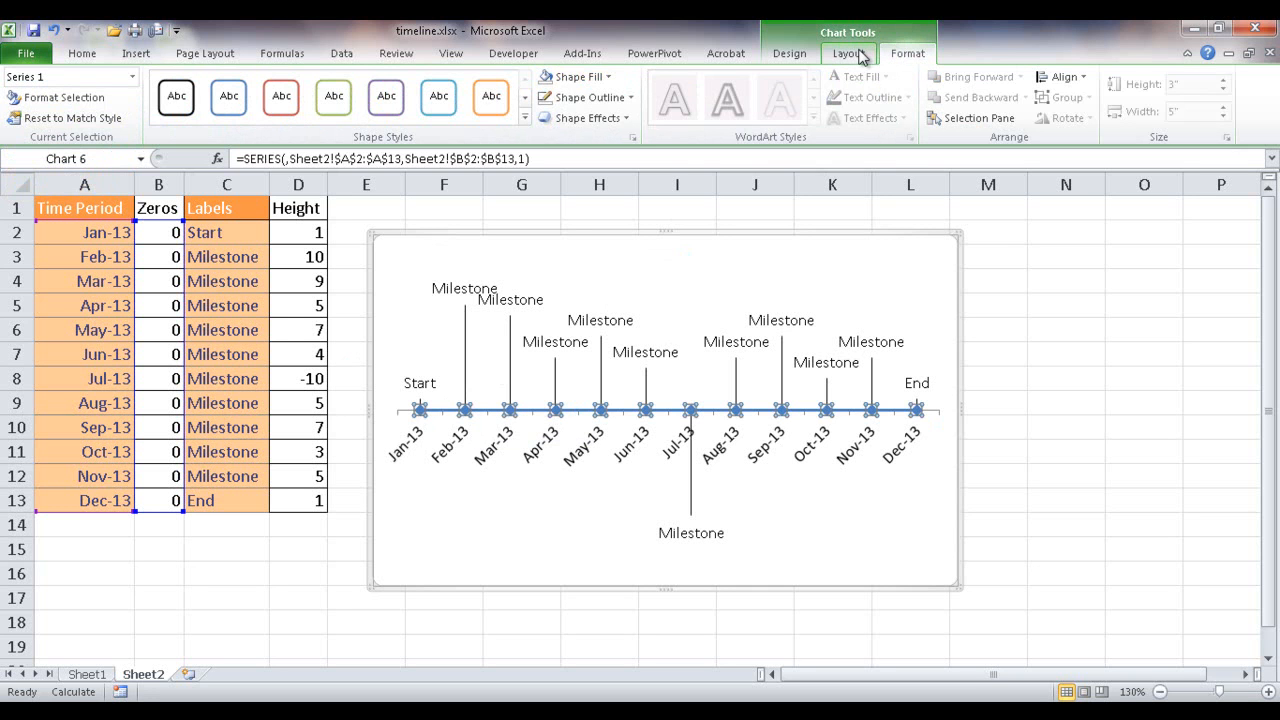
key("ctrl+1")
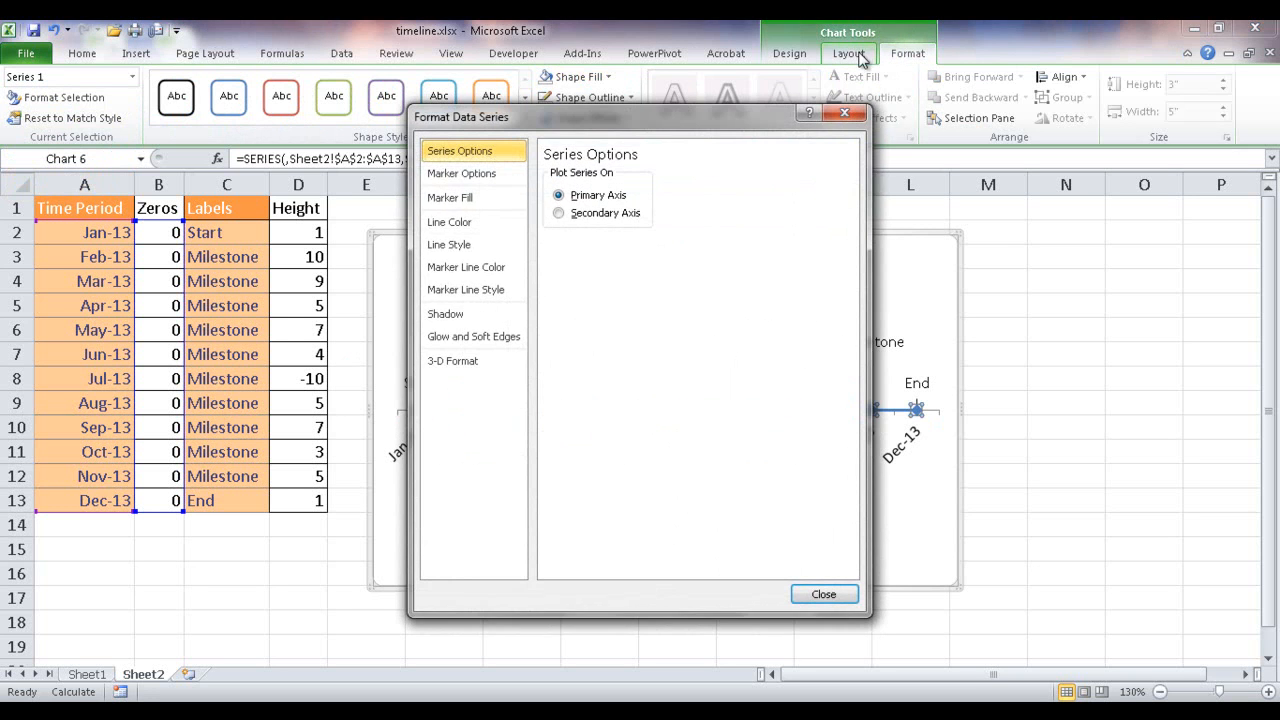
left_click_drag(700, 111, 1026, 119)
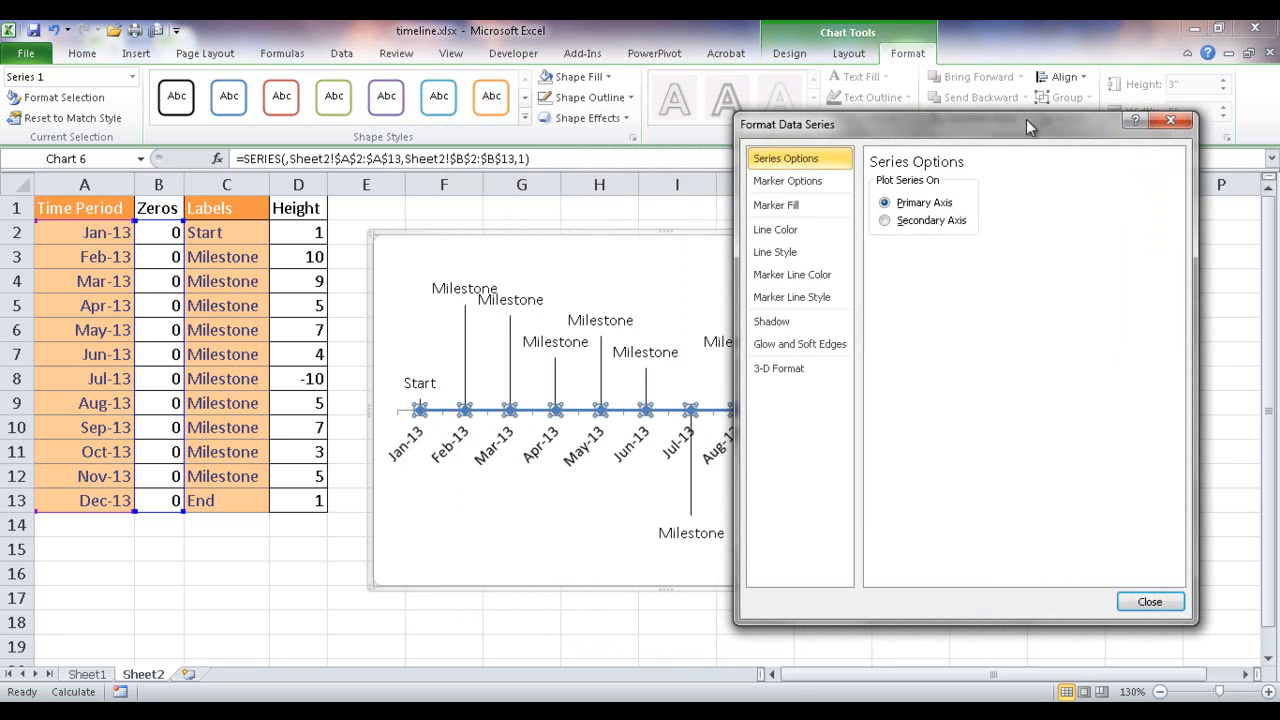
left_click(787, 235)
left_click(876, 185)
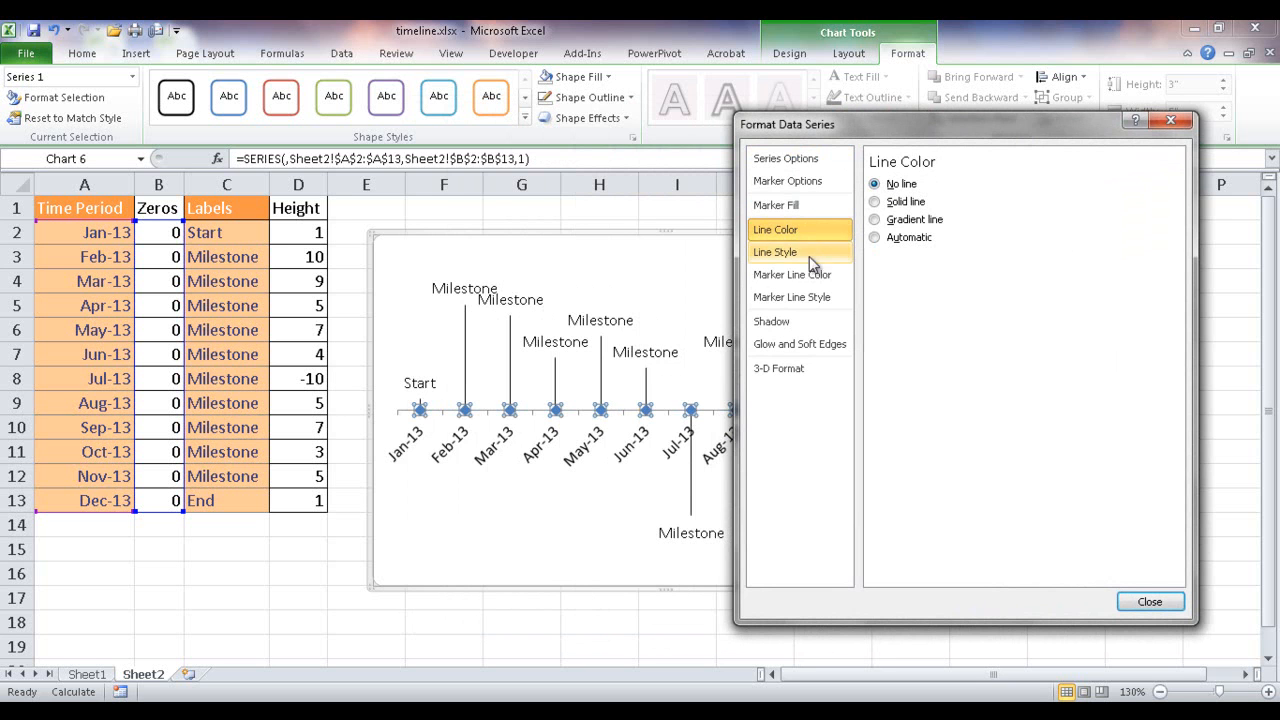
left_click(1150, 602)
left_click(905, 560)
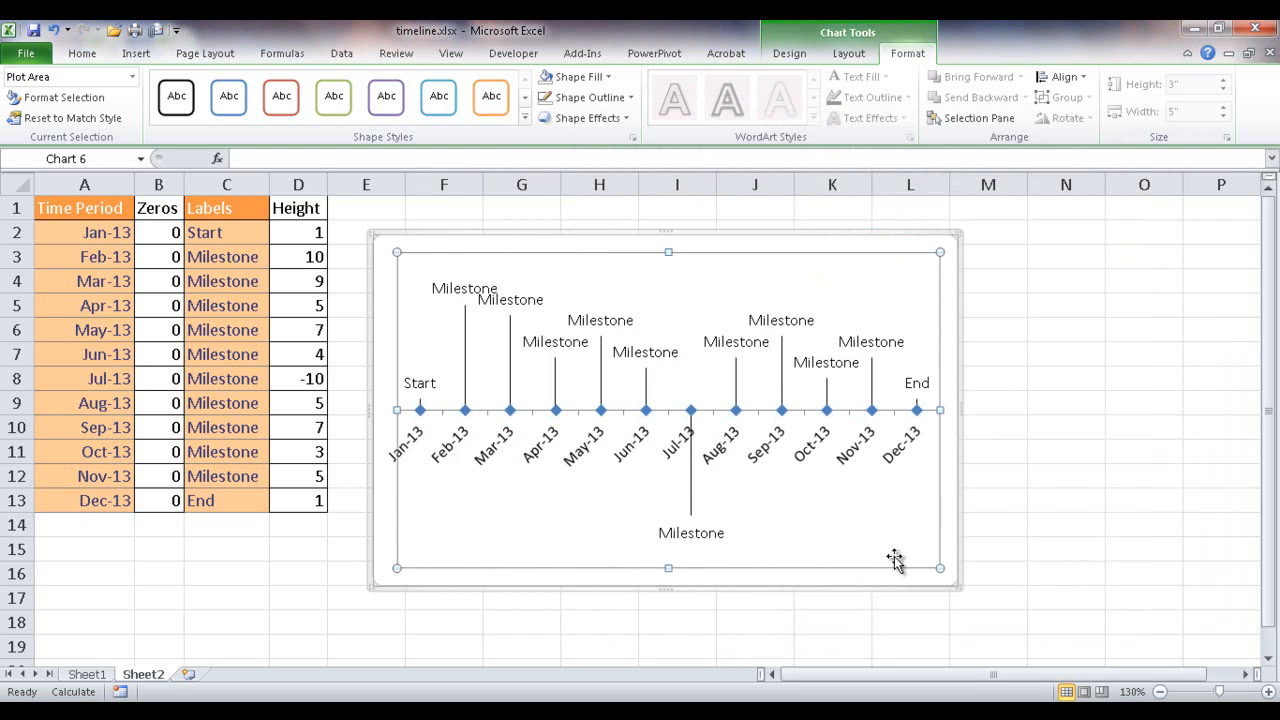
- Set the horizontal category axis labels' position to Low so the dates sit below the milestones
left_click(455, 452)
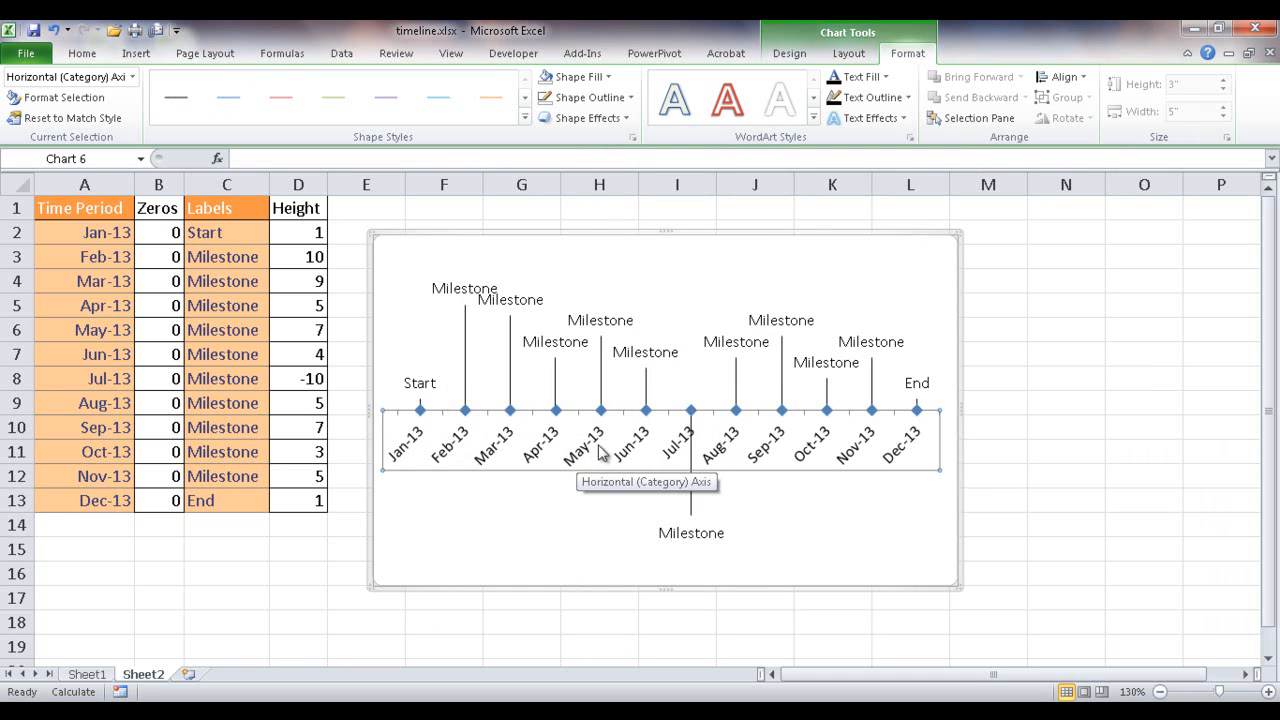
right_click(452, 448)
left_click(515, 630)
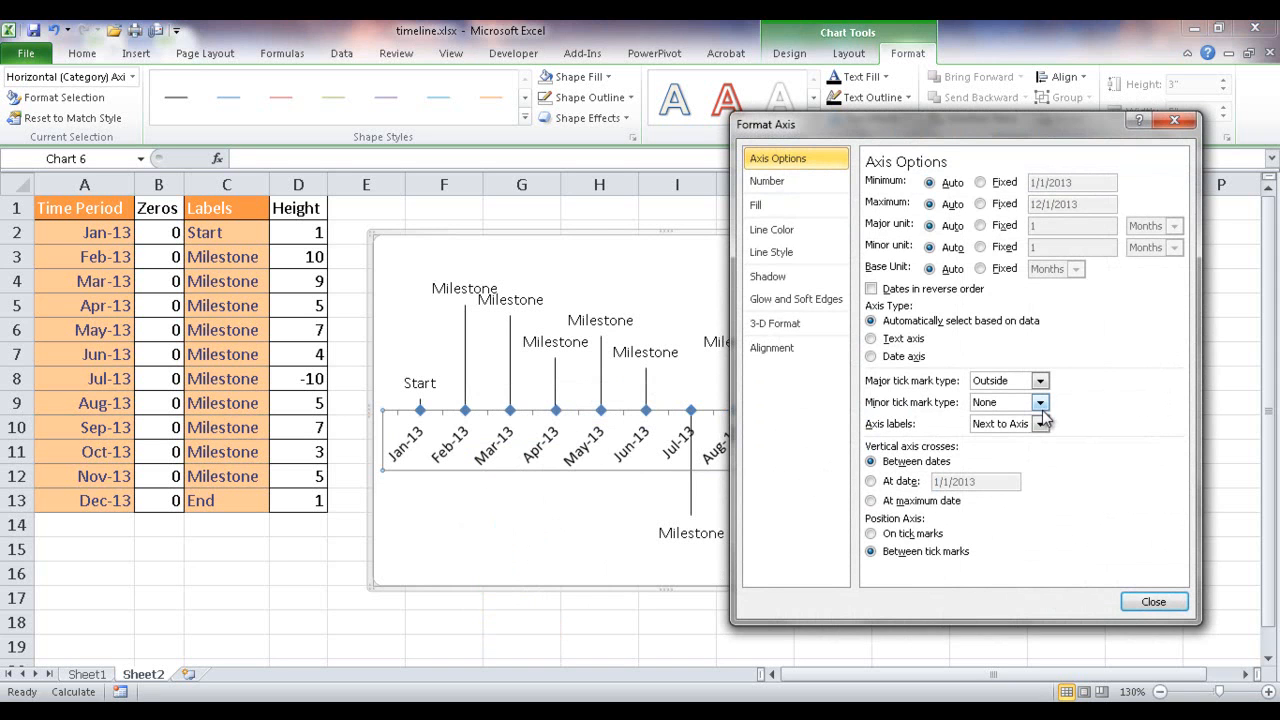
left_click(1040, 424)
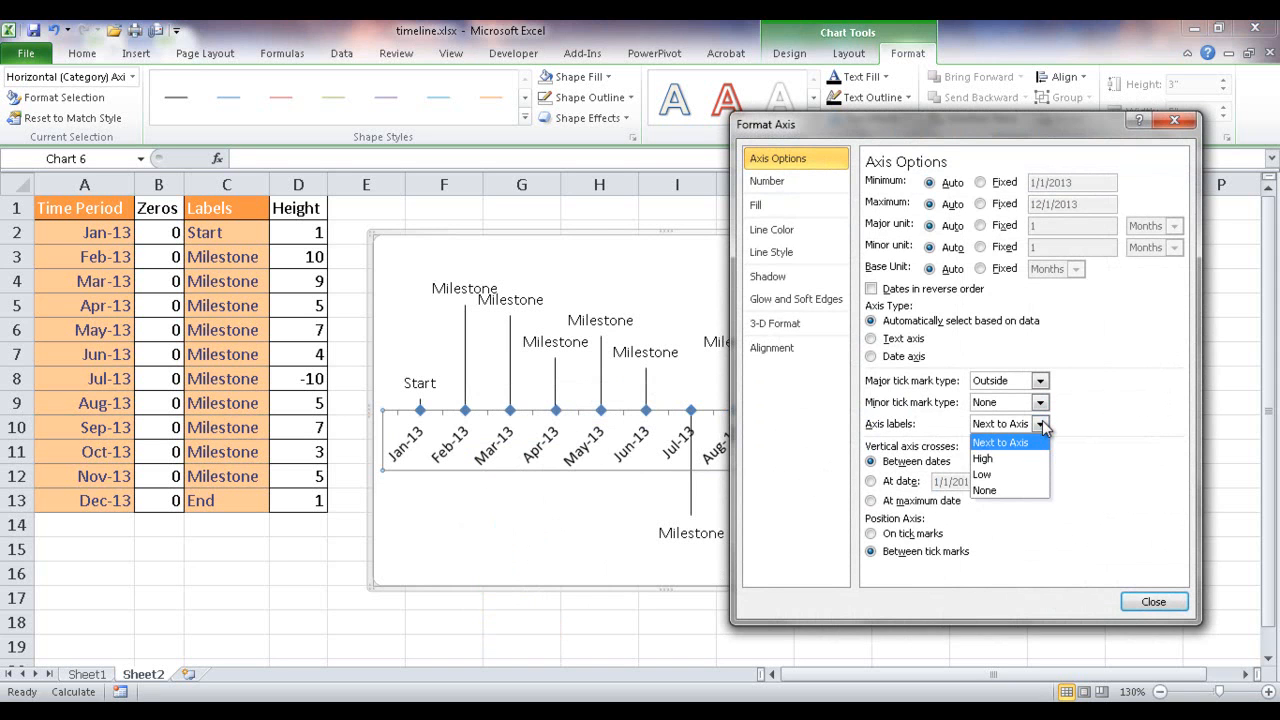
left_click(1010, 477)
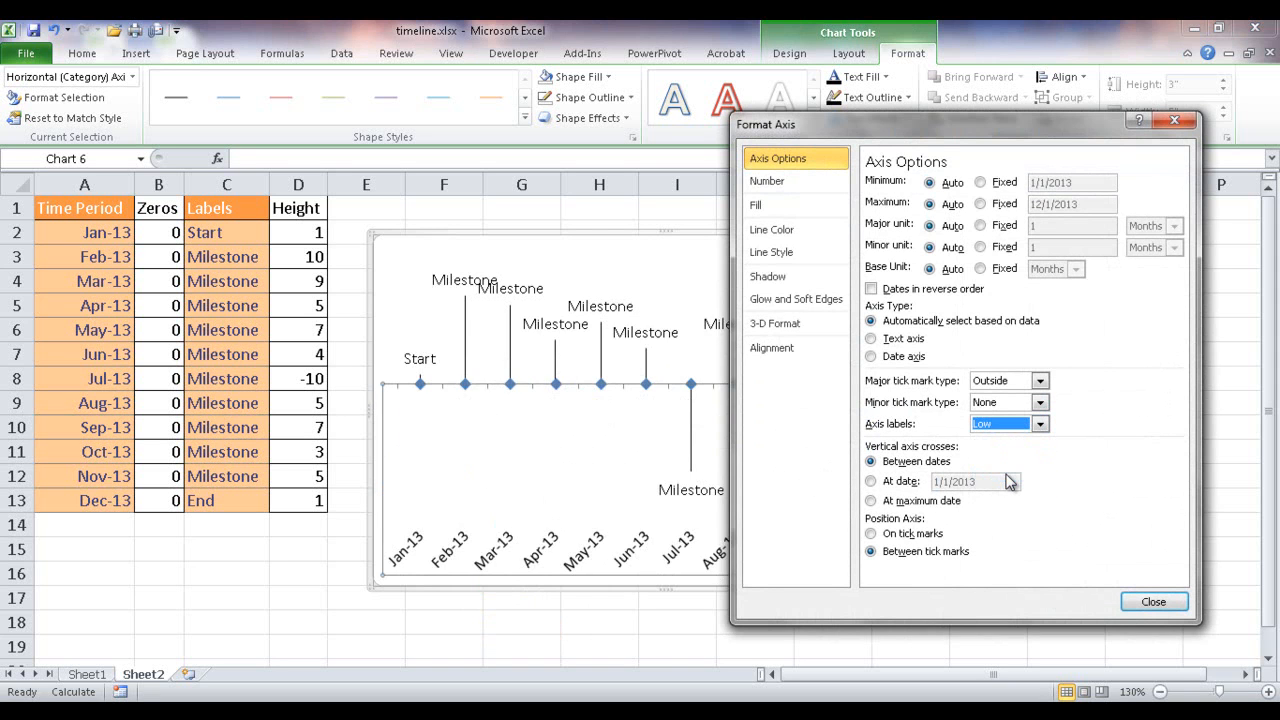
left_click(1148, 603)
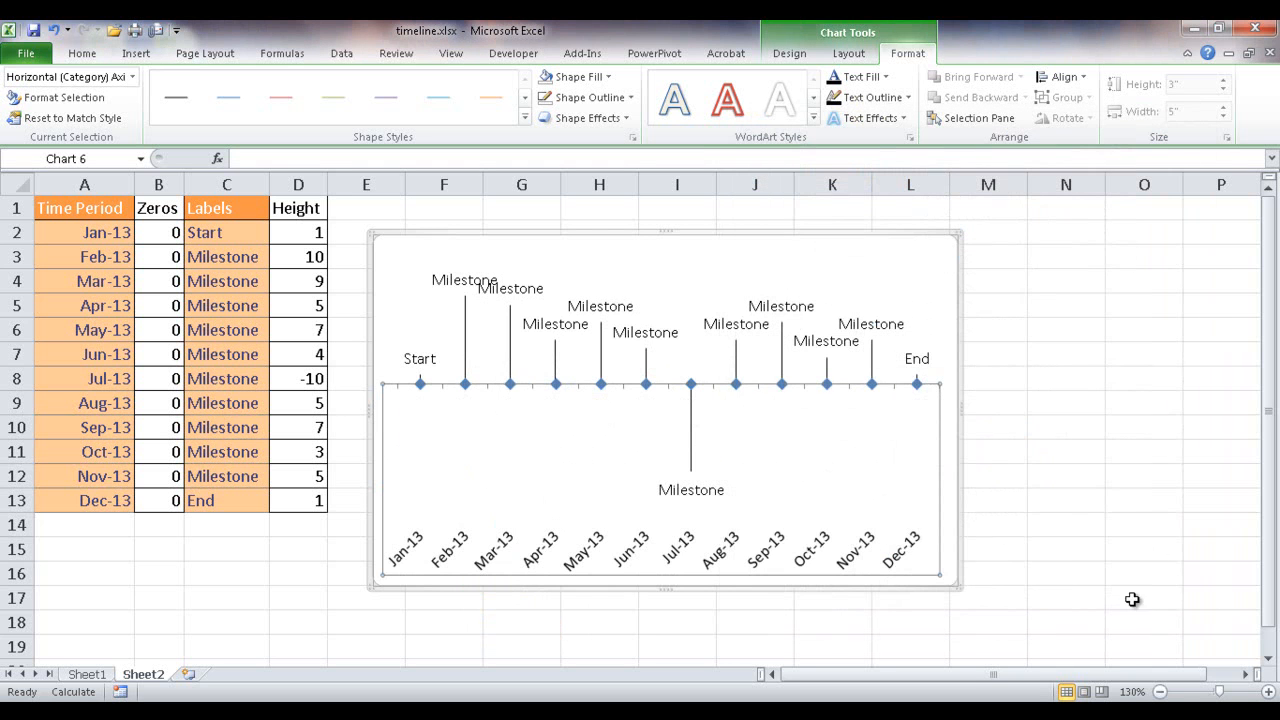
left_click(866, 494)
left_click(1003, 406)
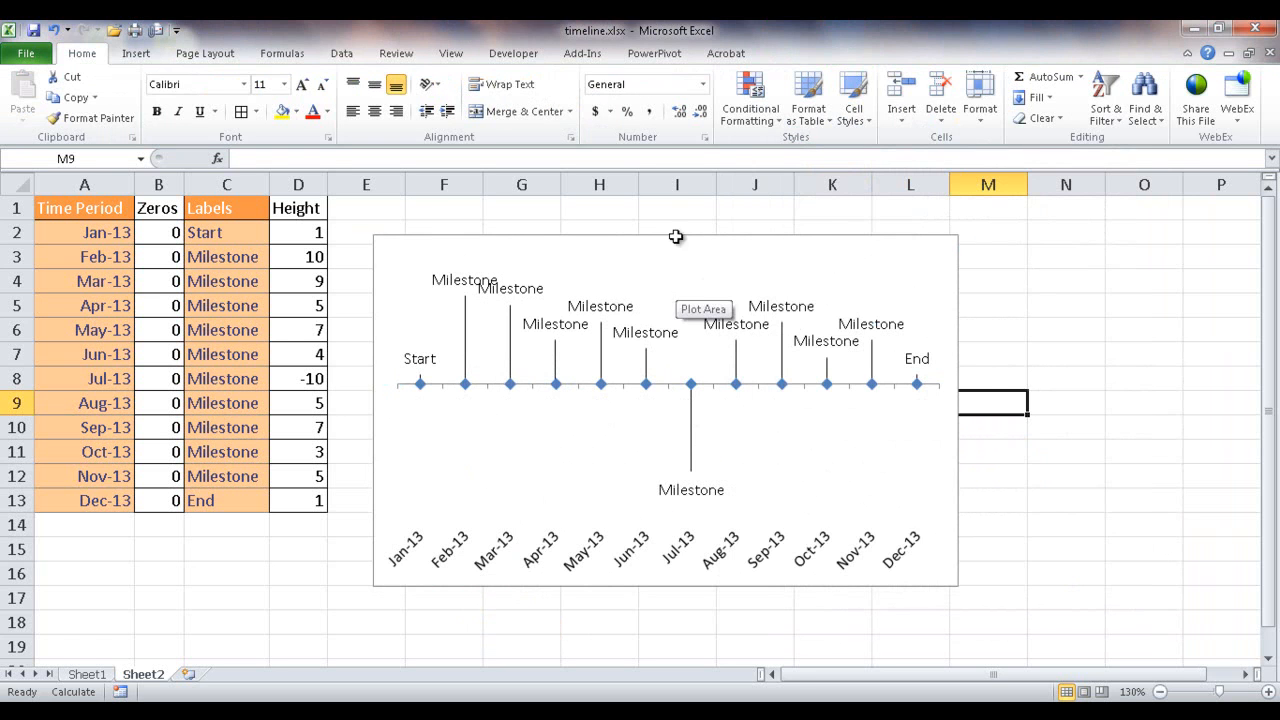
left_click(600, 622)
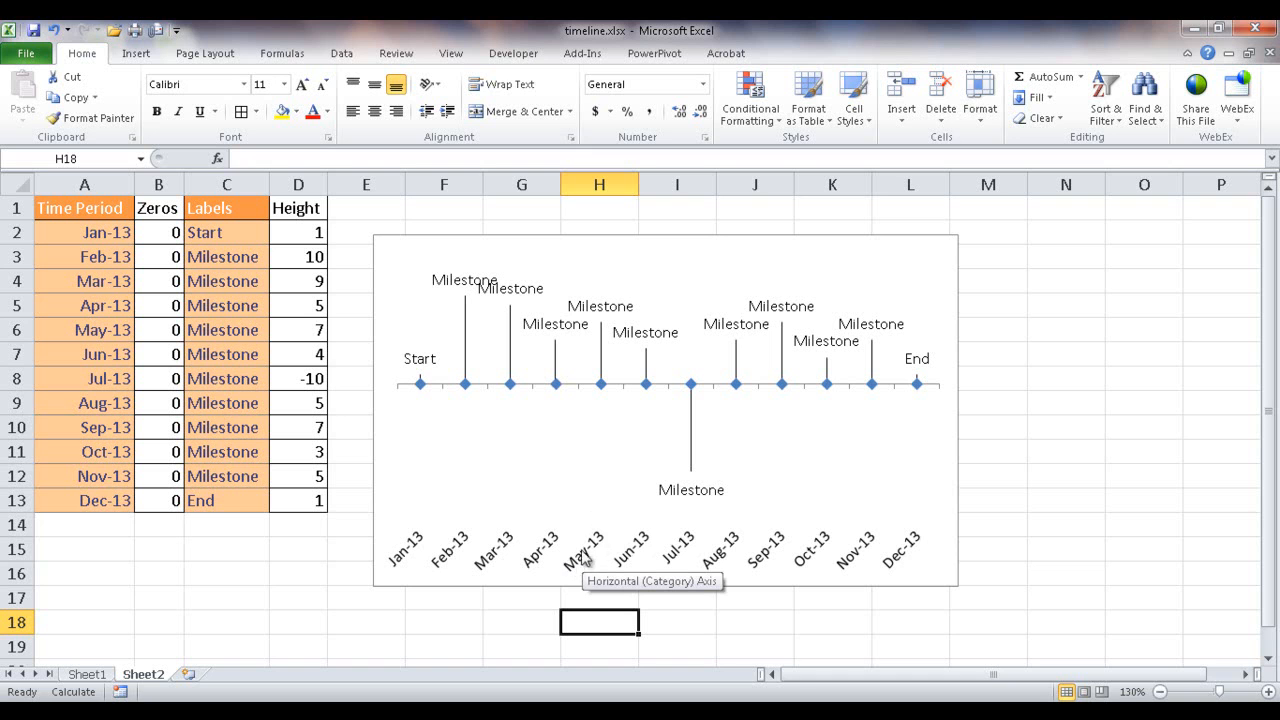
- Rotate all the date labels on the horizontal category axis by 270°
left_click(593, 548)
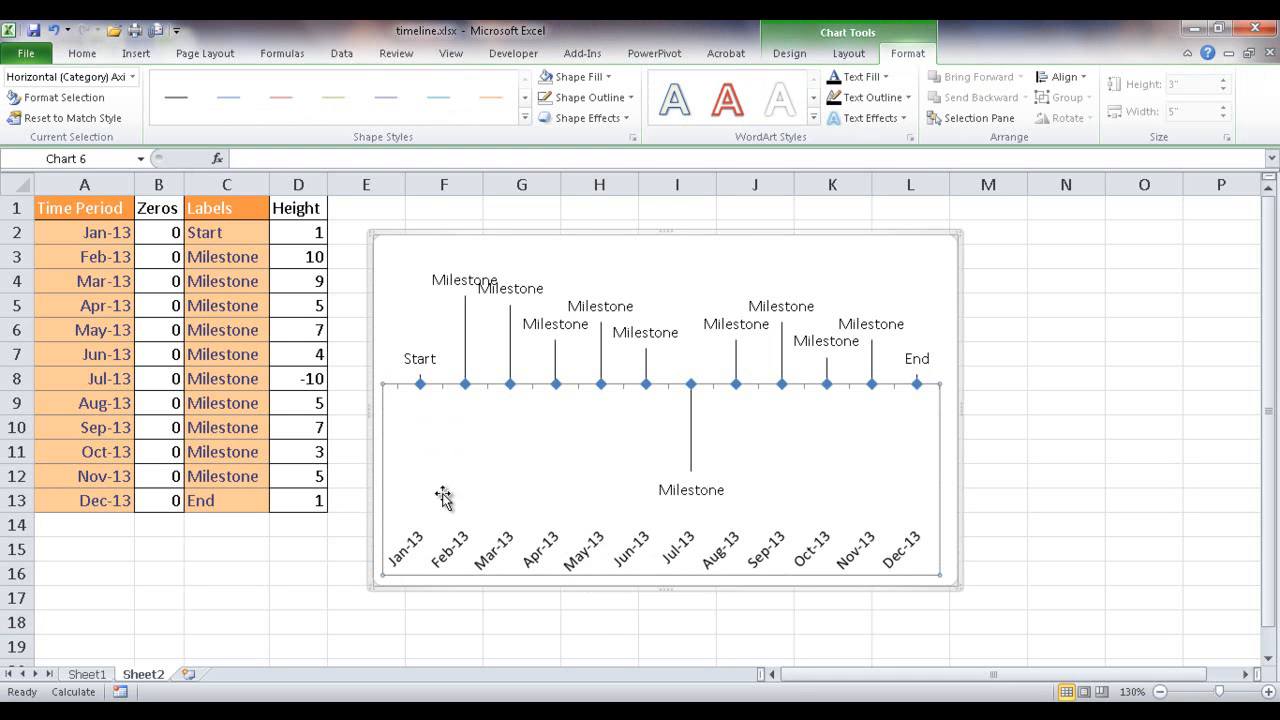
right_click(599, 547)
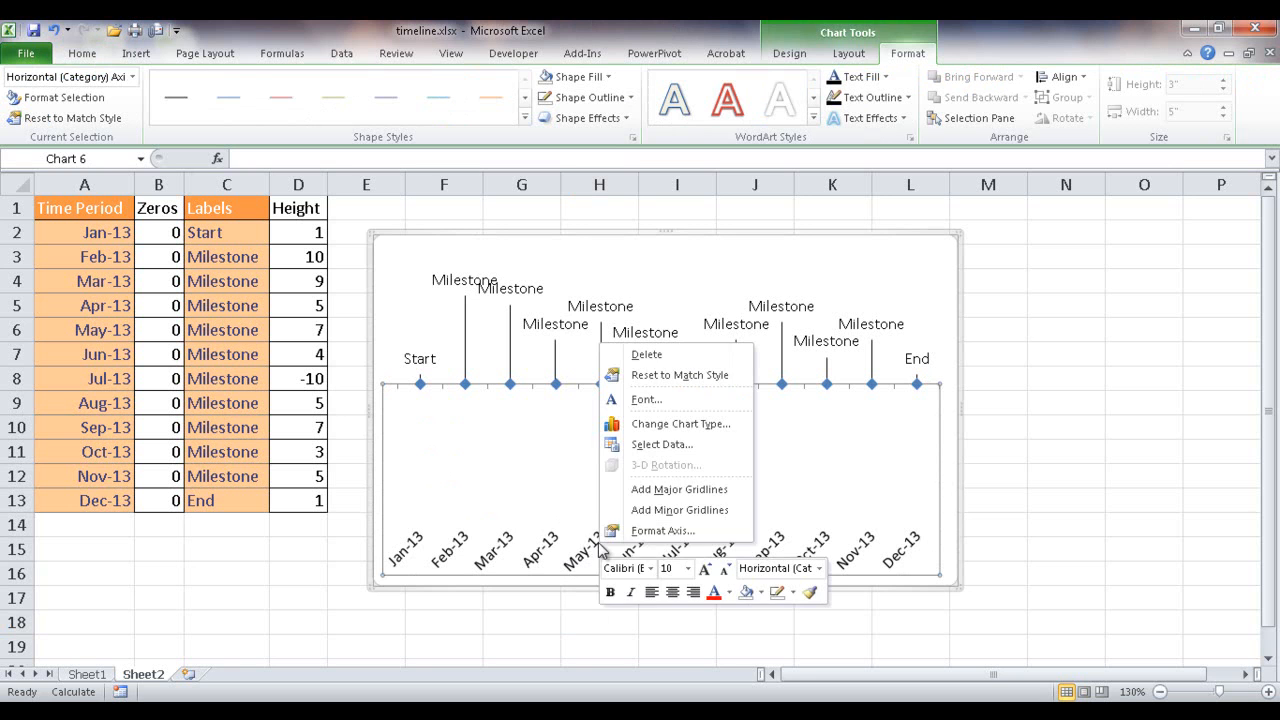
left_click(663, 531)
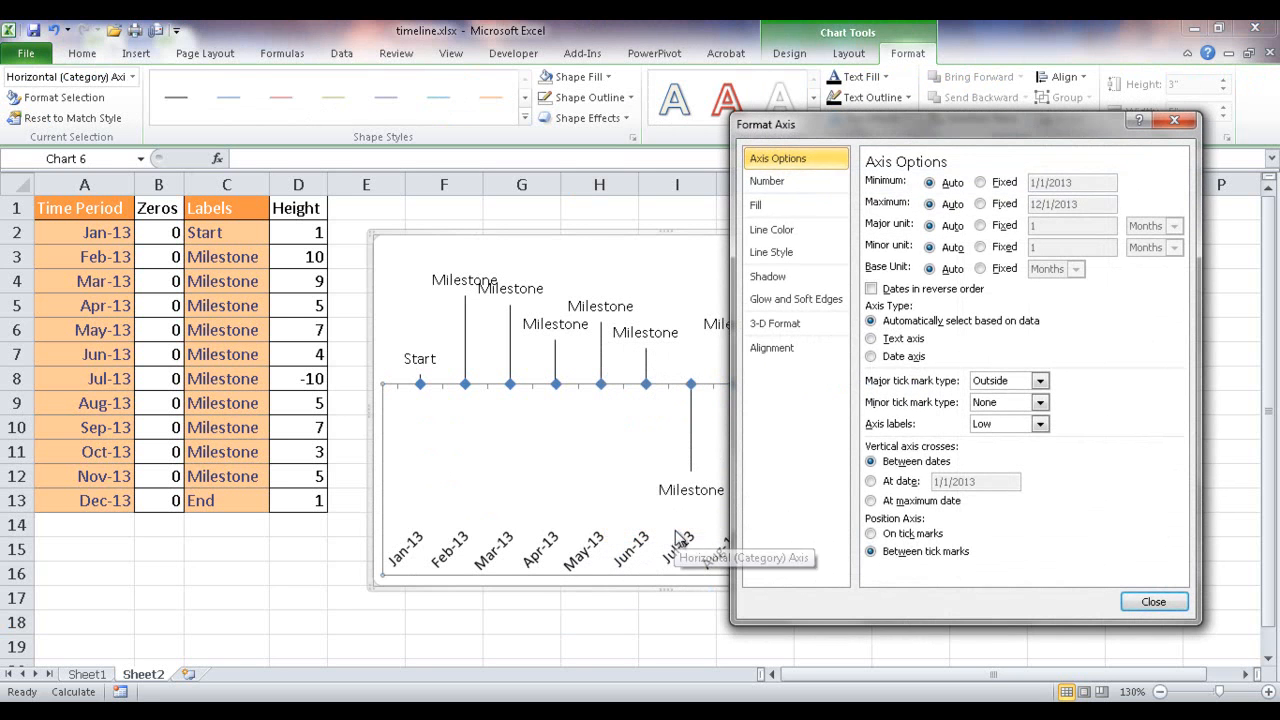
left_click(768, 348)
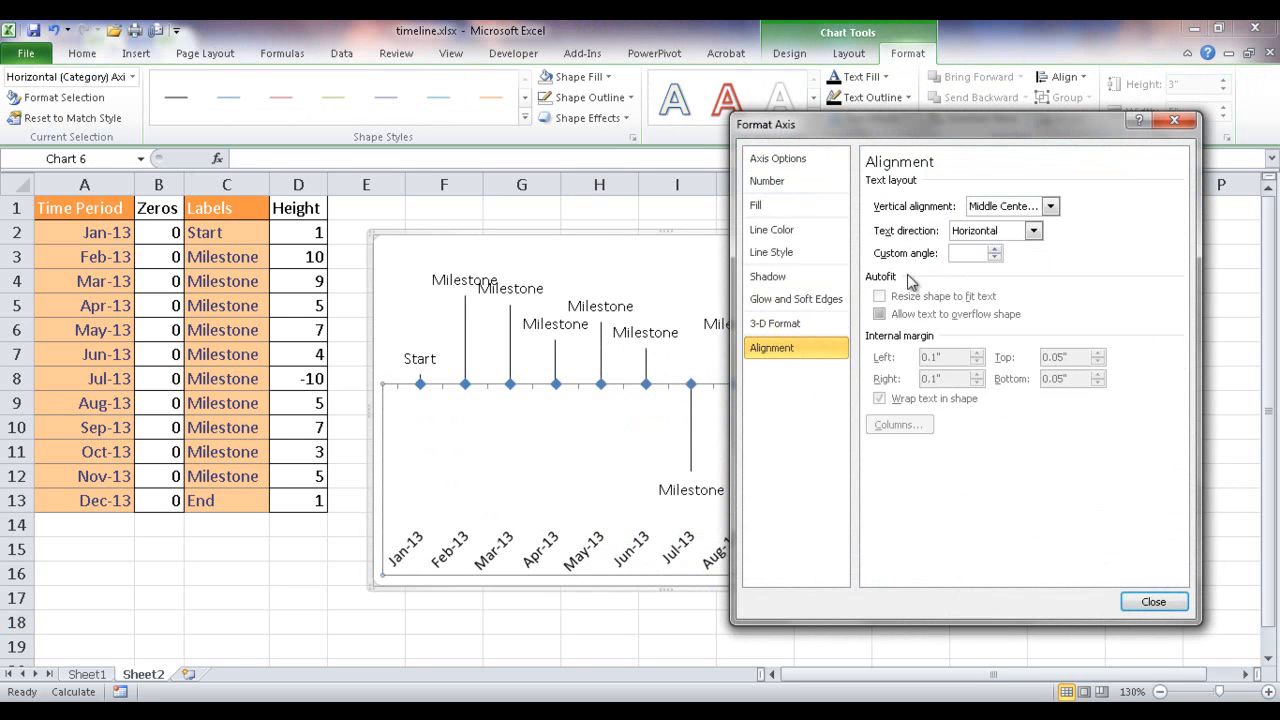
left_click(1030, 231)
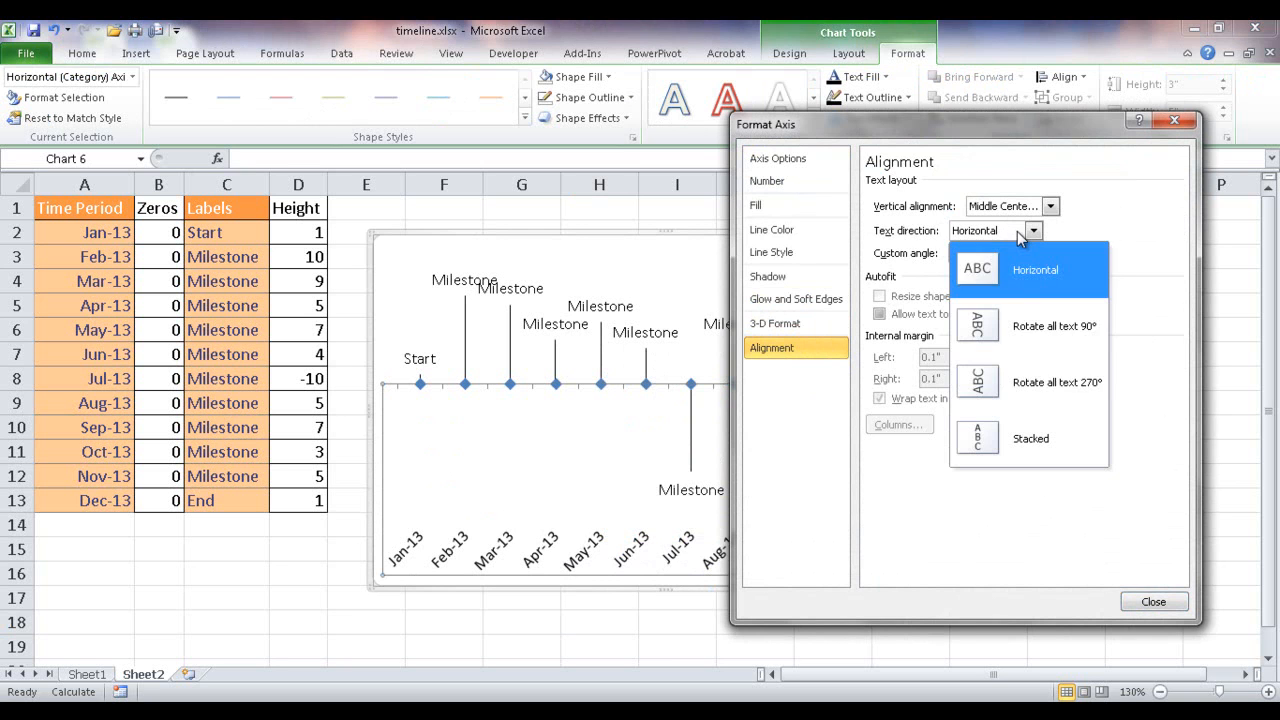
left_click(1055, 388)
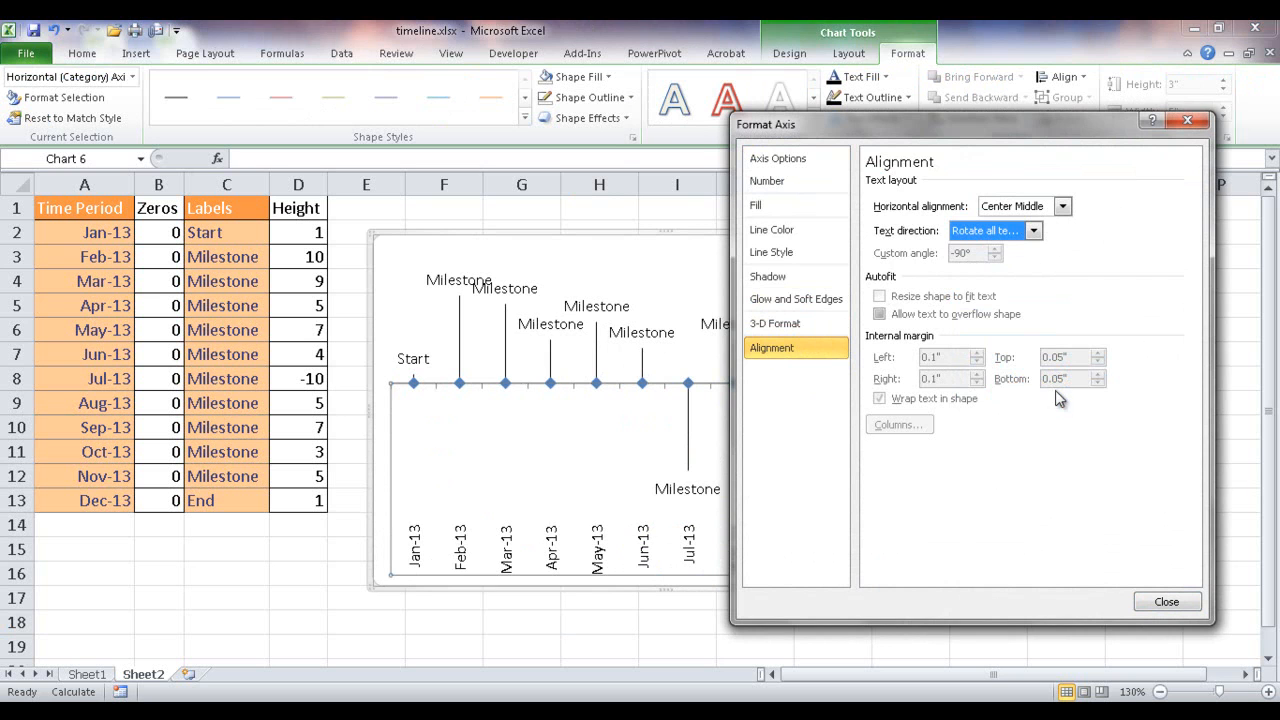
left_click(1166, 601)
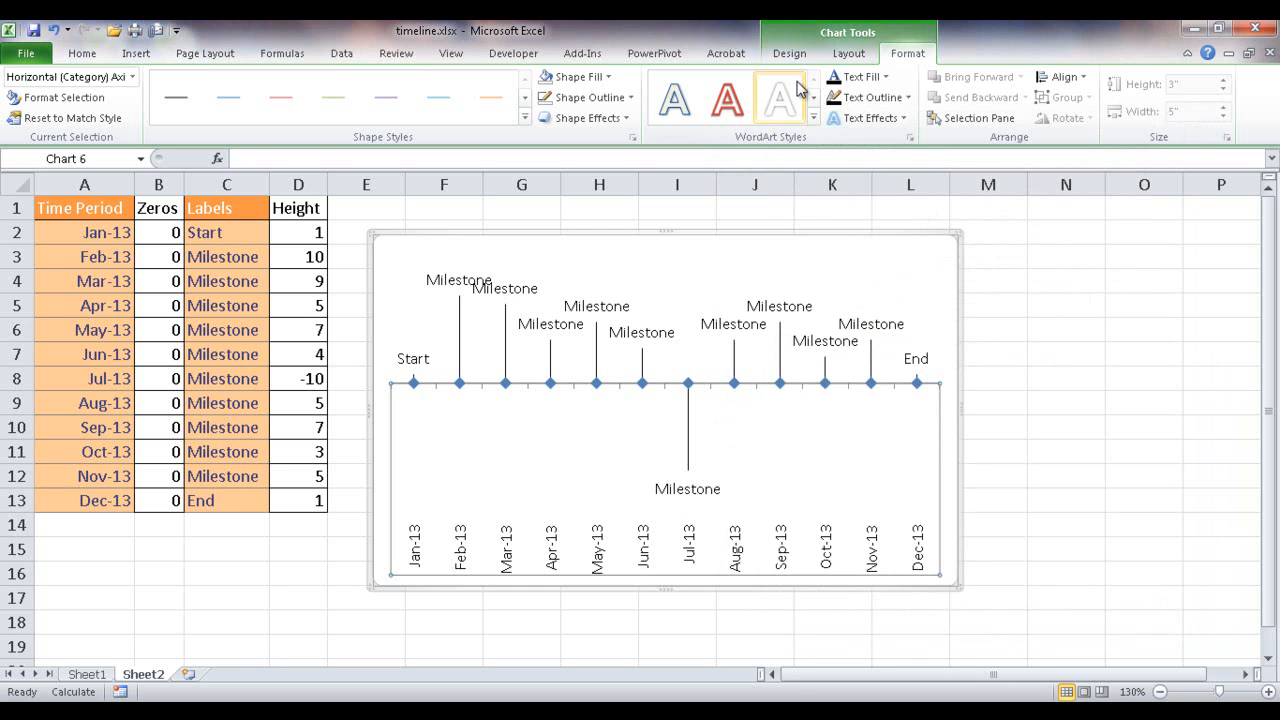
- Add a chart title above the chart reading "Timeline with Milestones"
left_click(848, 56)
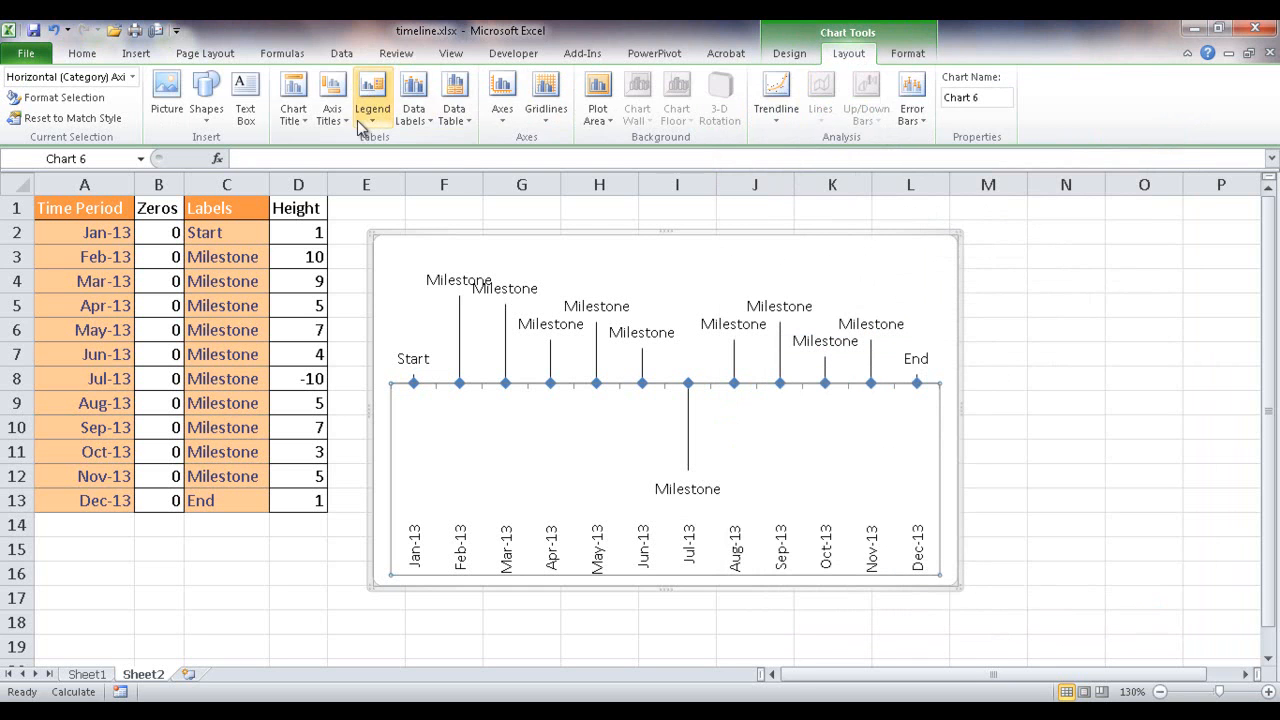
left_click(292, 116)
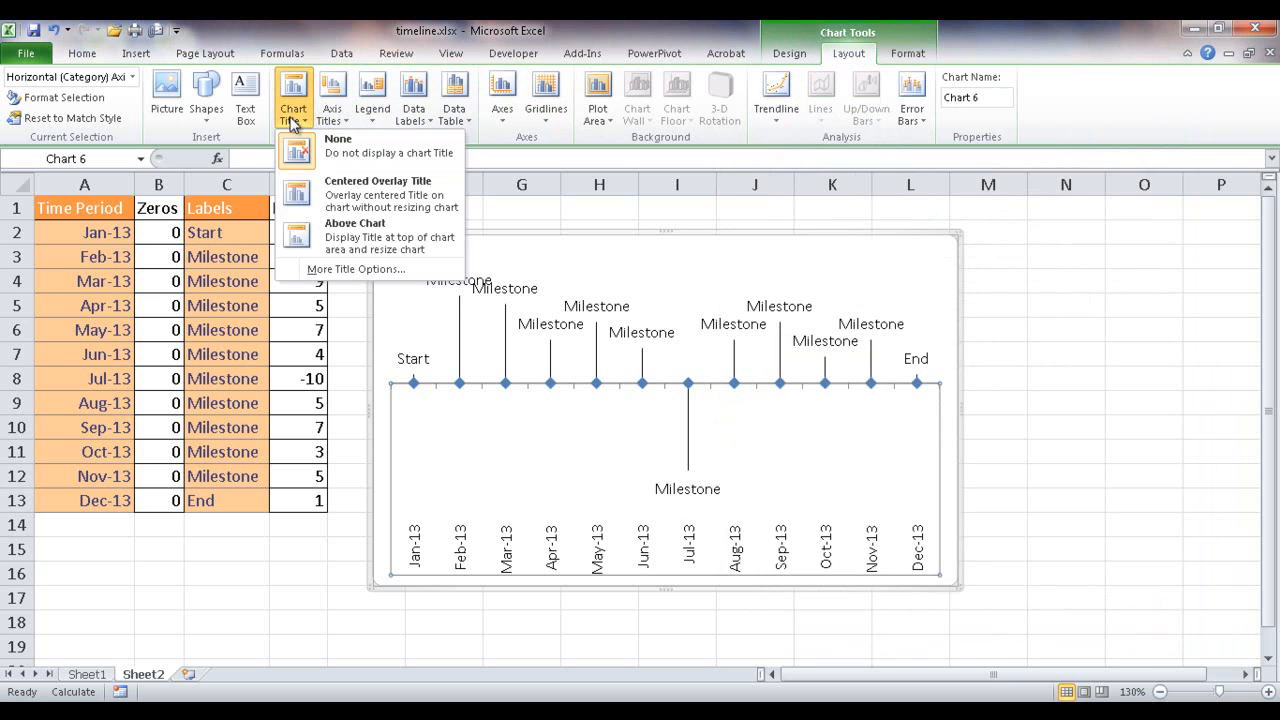
left_click(349, 243)
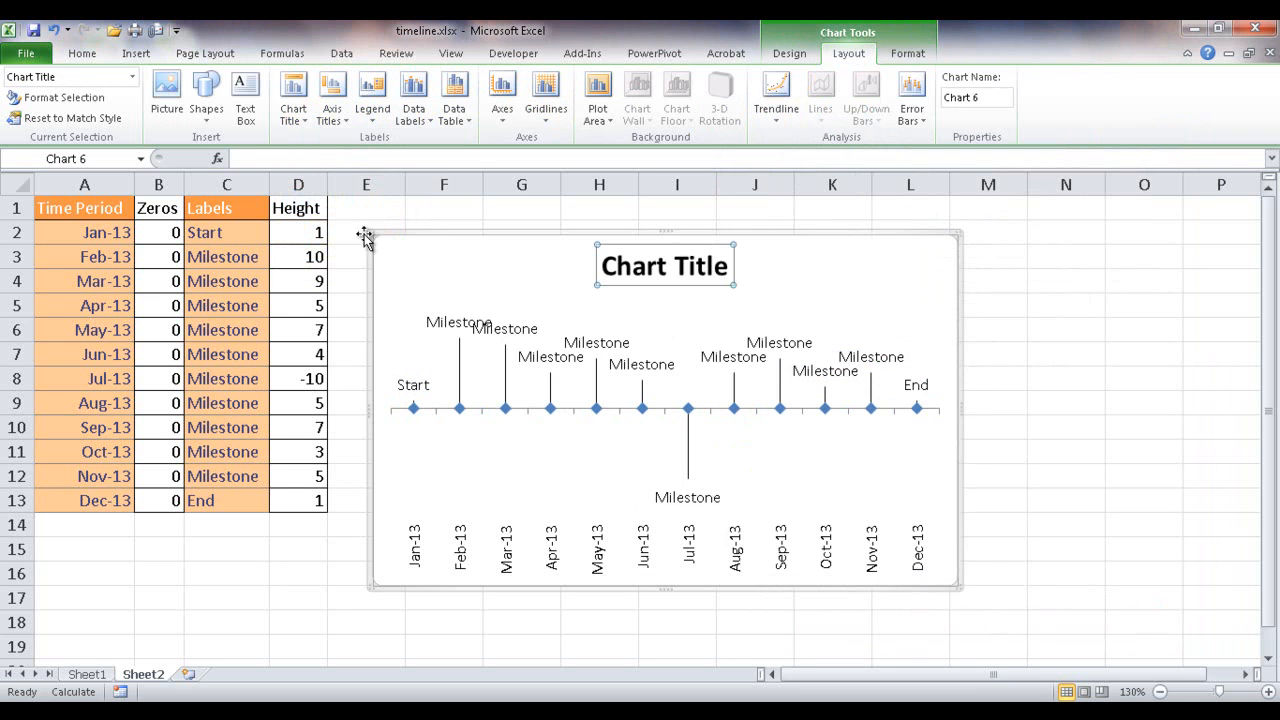
left_click(506, 159)
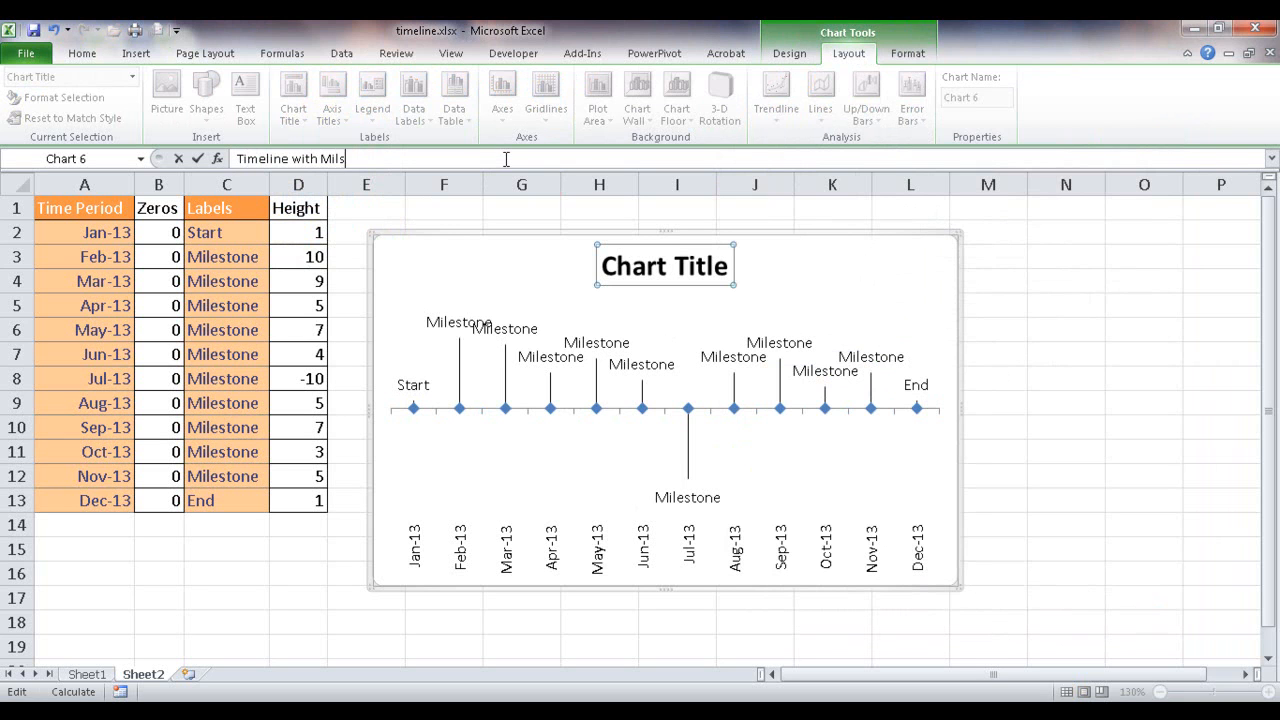
type("Timeline with Milestones")
key("Return")
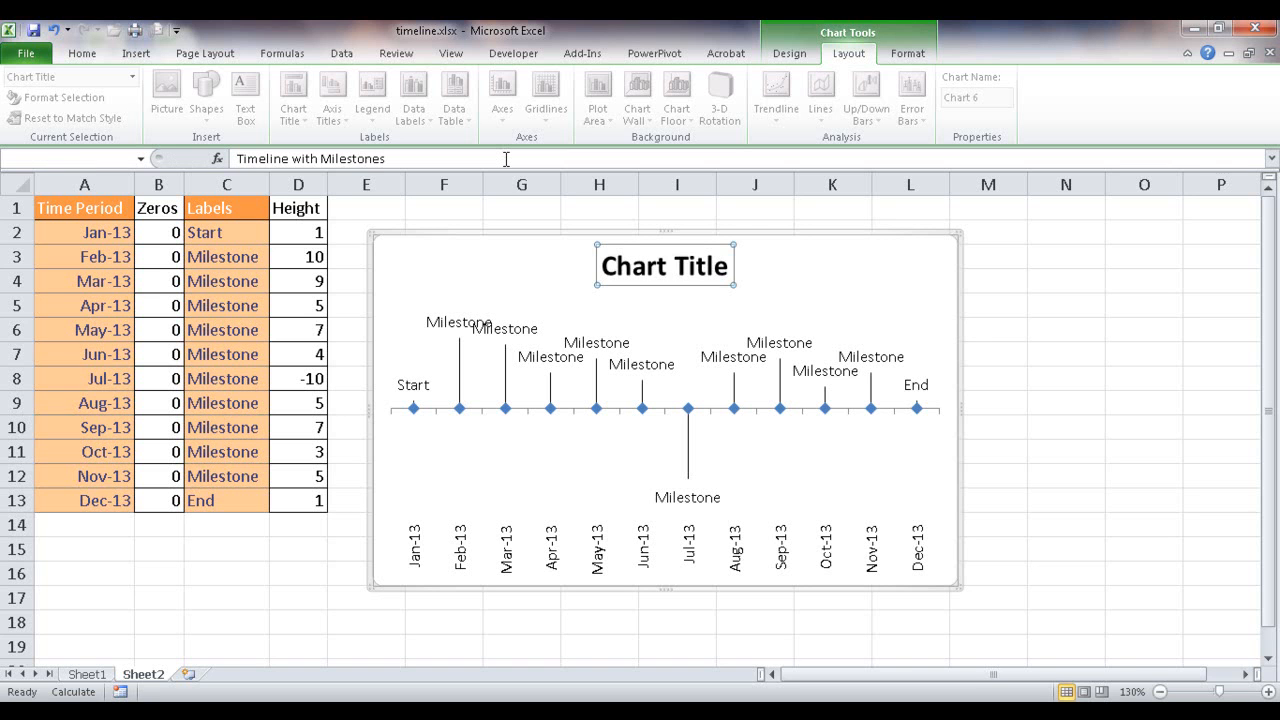
left_click(792, 462)
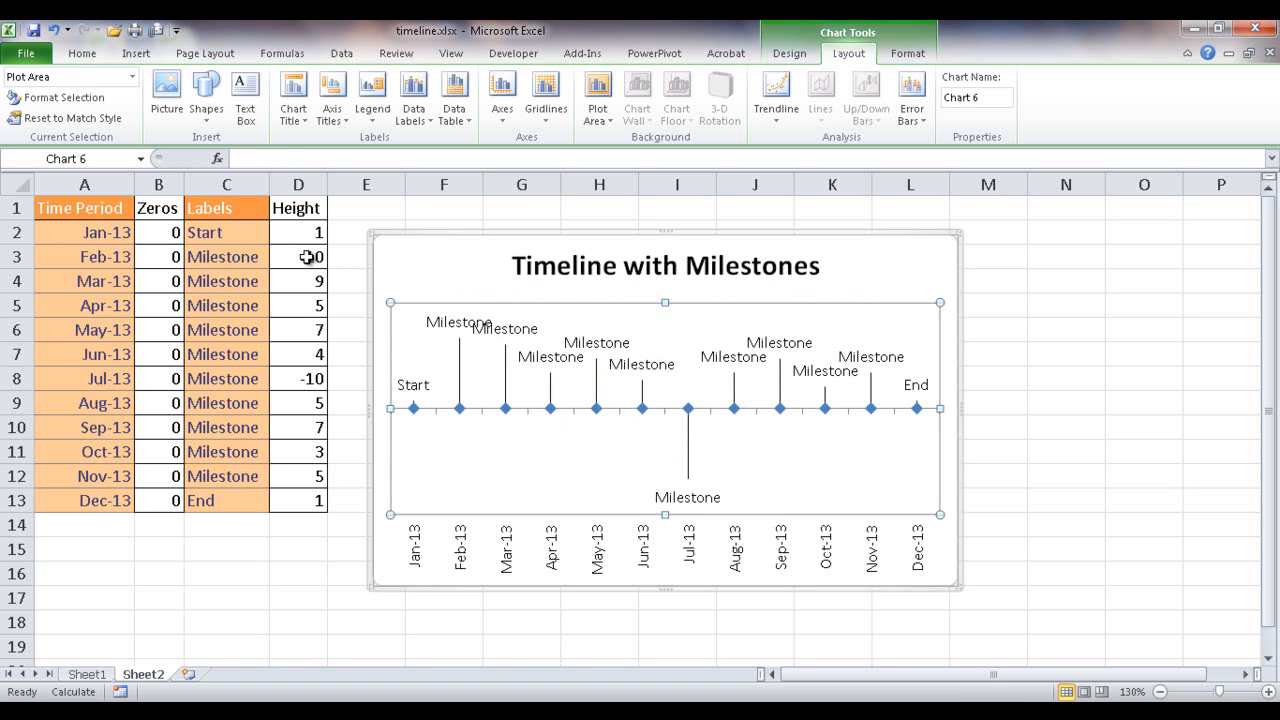
- Fill the Height cells D3:D12 with the formula =RANDBETWEEN(-10,10)
left_click_drag(307, 257, 308, 476)
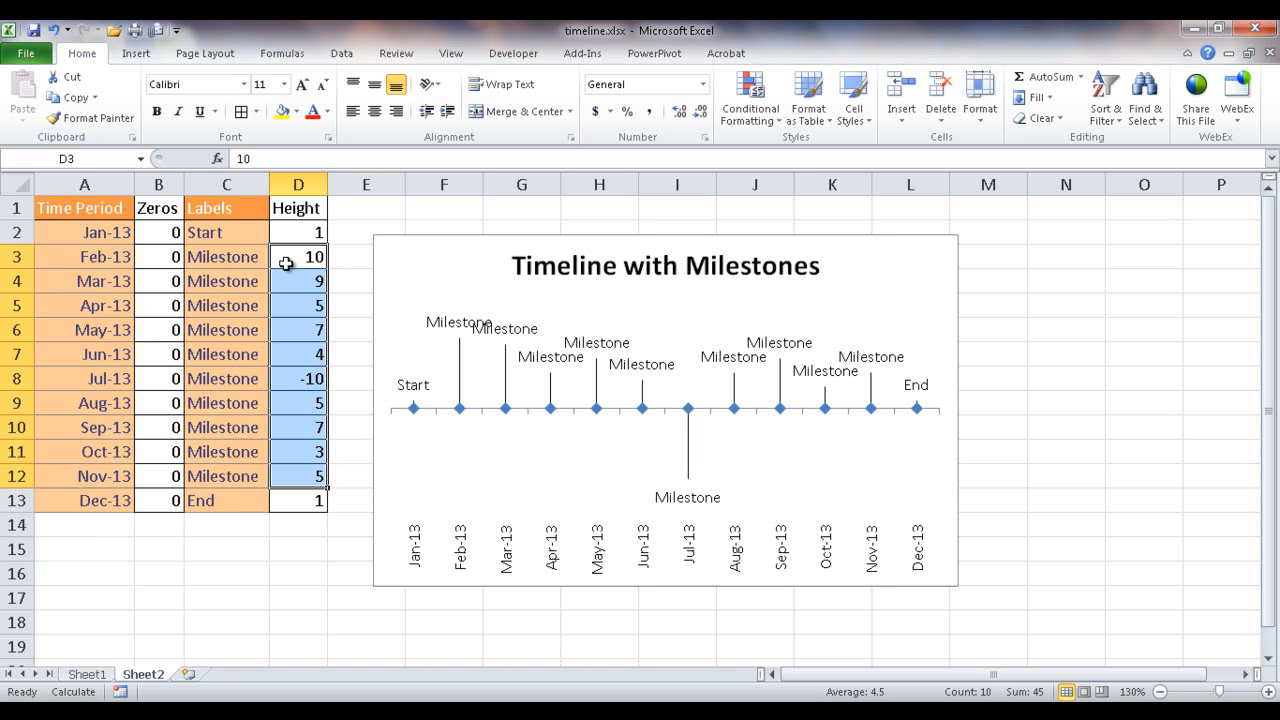
left_click(262, 159)
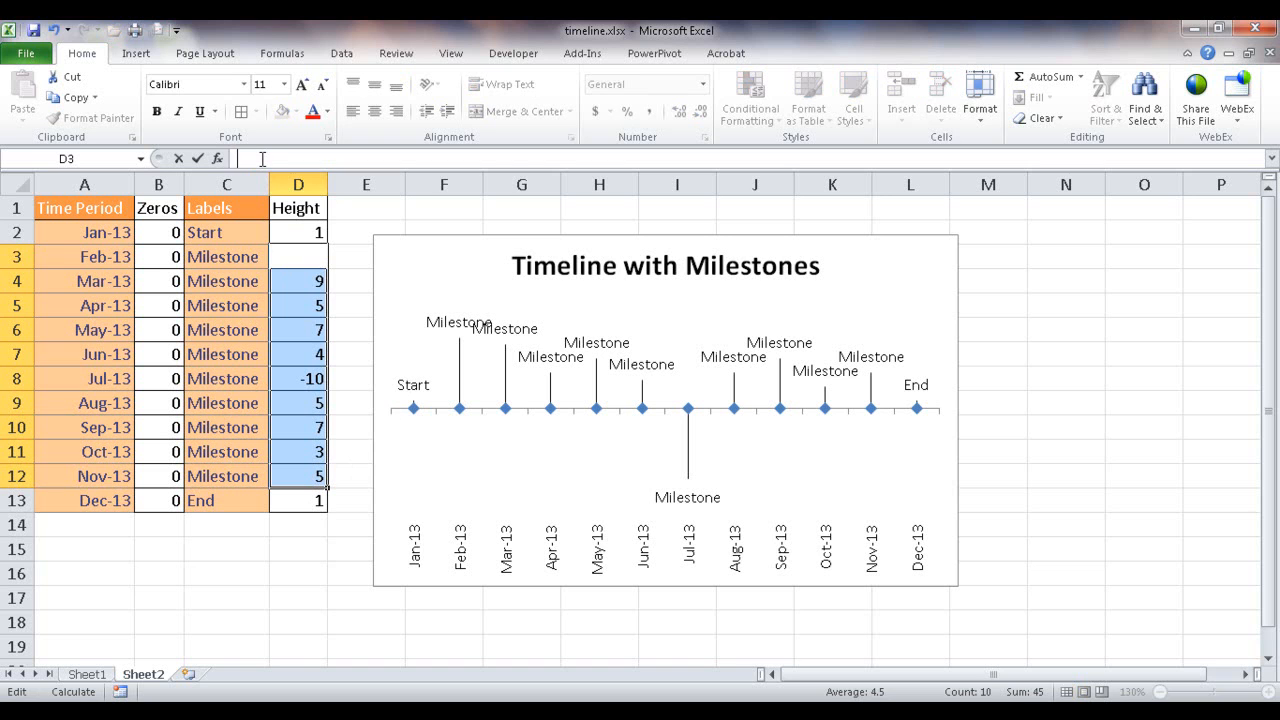
type("=rand")
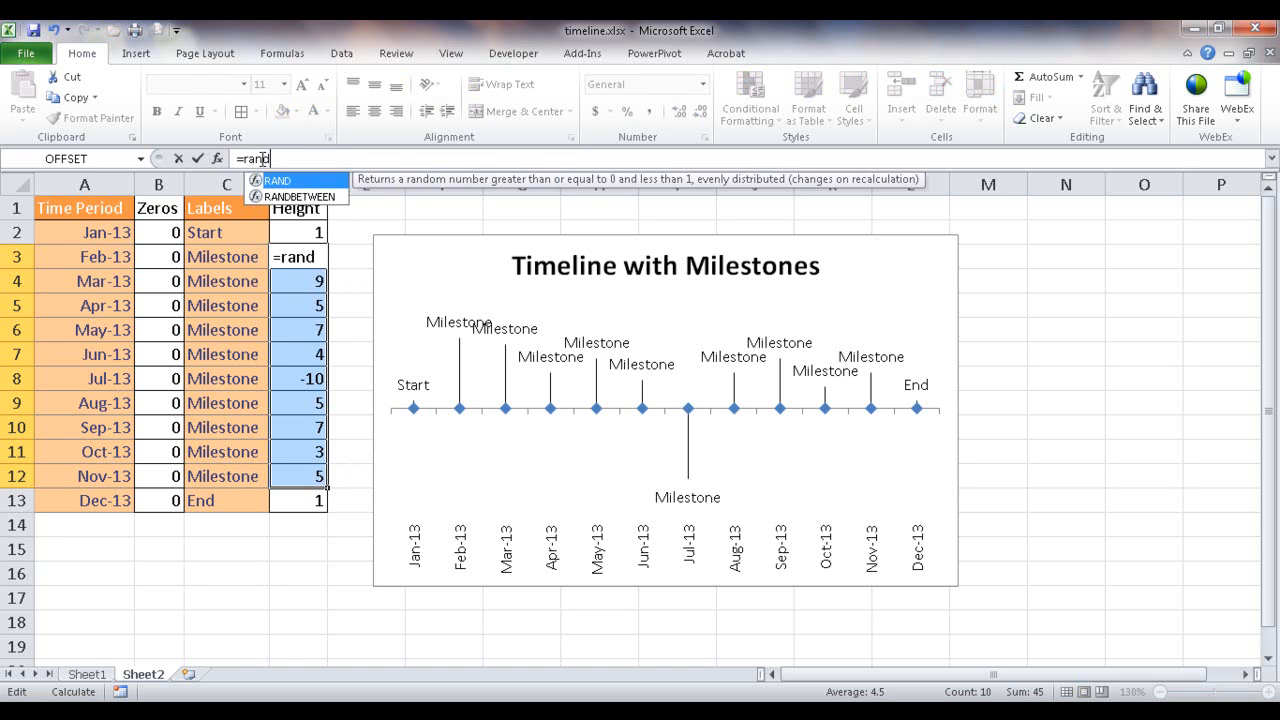
double_click(289, 197)
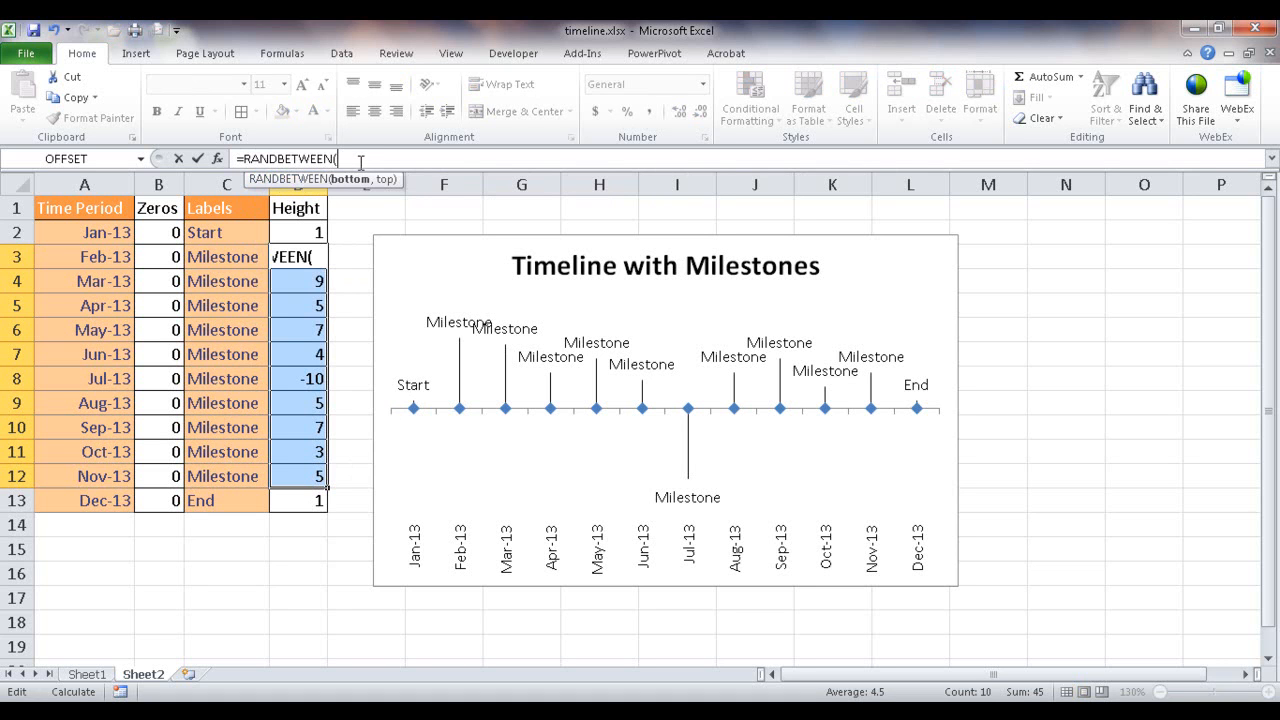
type("-10,10")
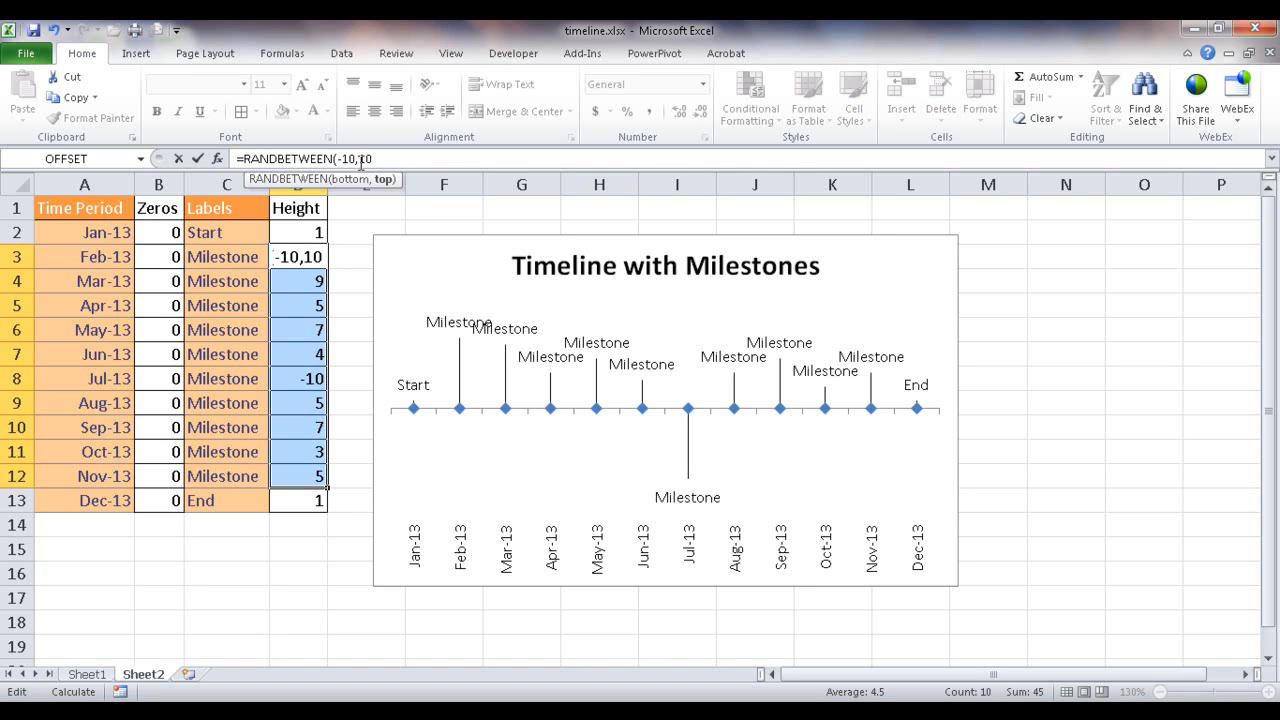
type(")")
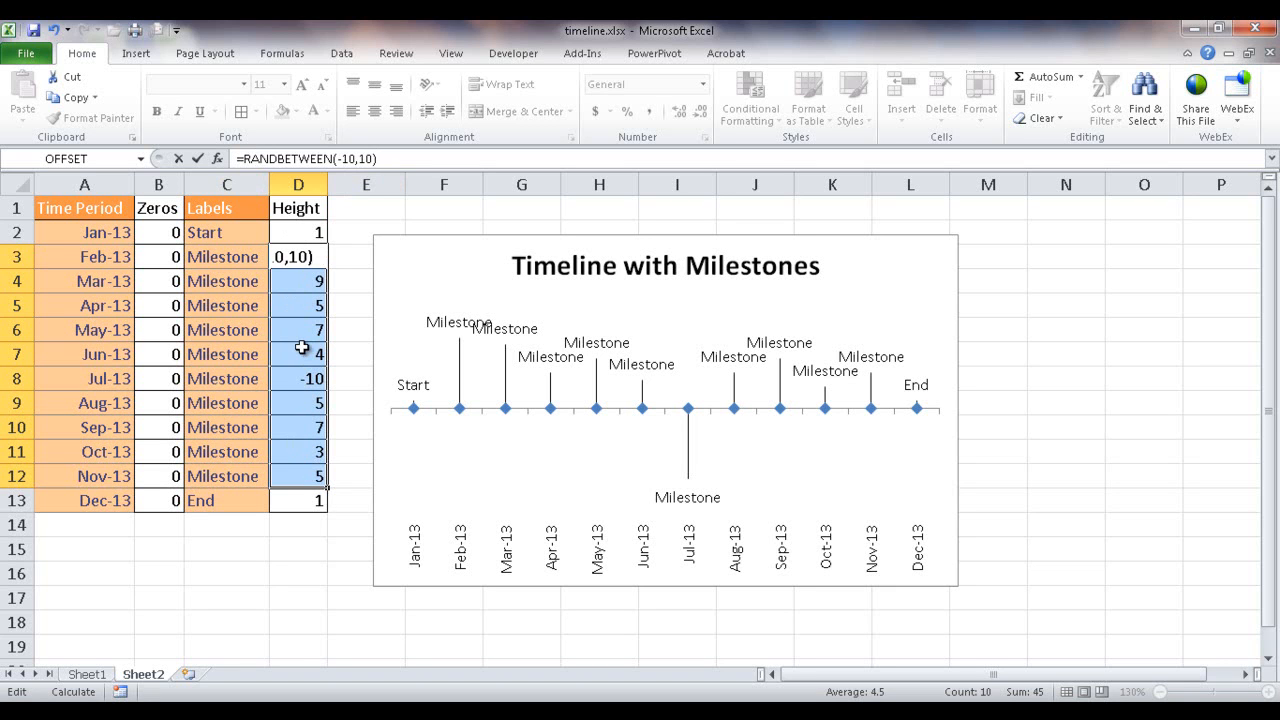
key("ctrl+Return")
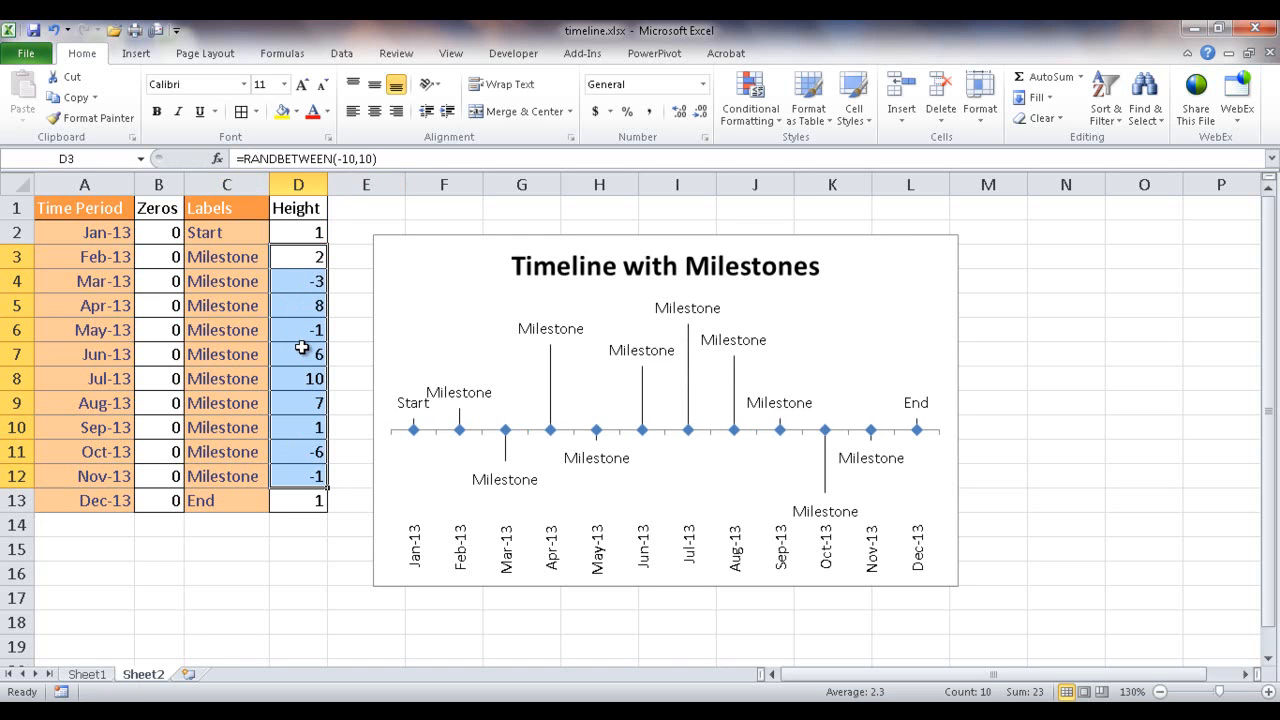
left_click(300, 258)
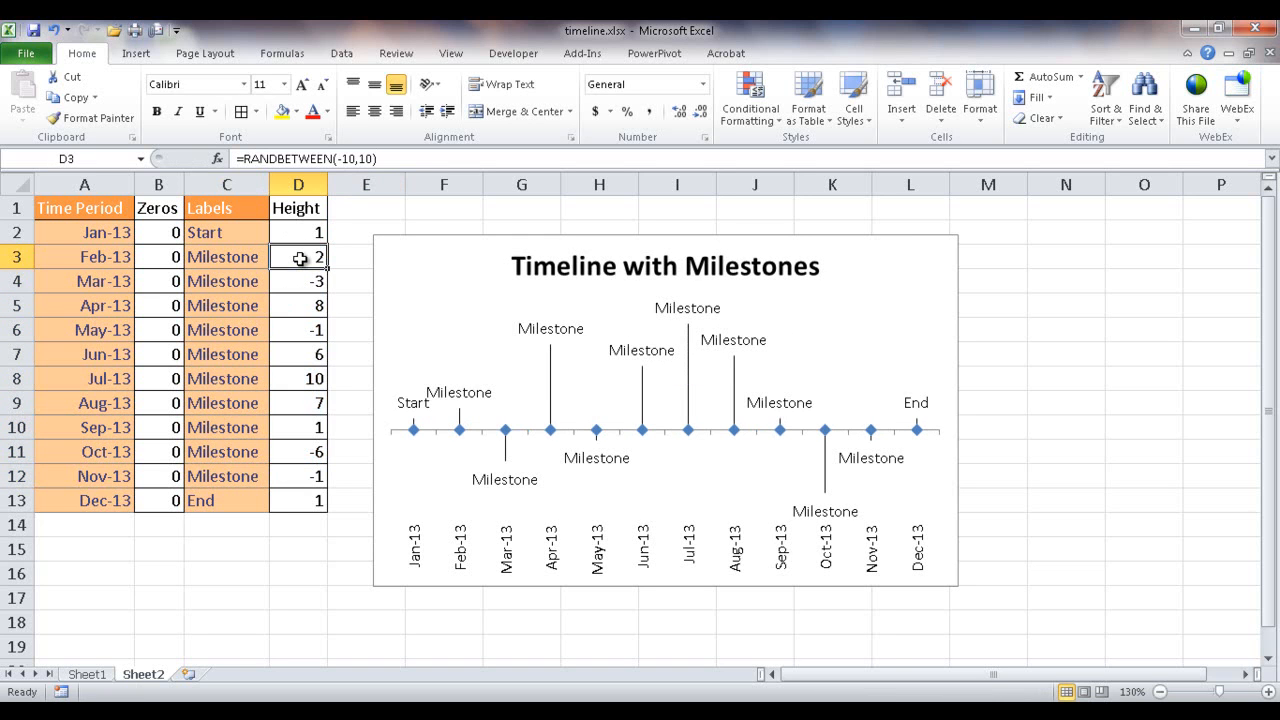
left_click(302, 305)
left_click(304, 378)
left_click(298, 404)
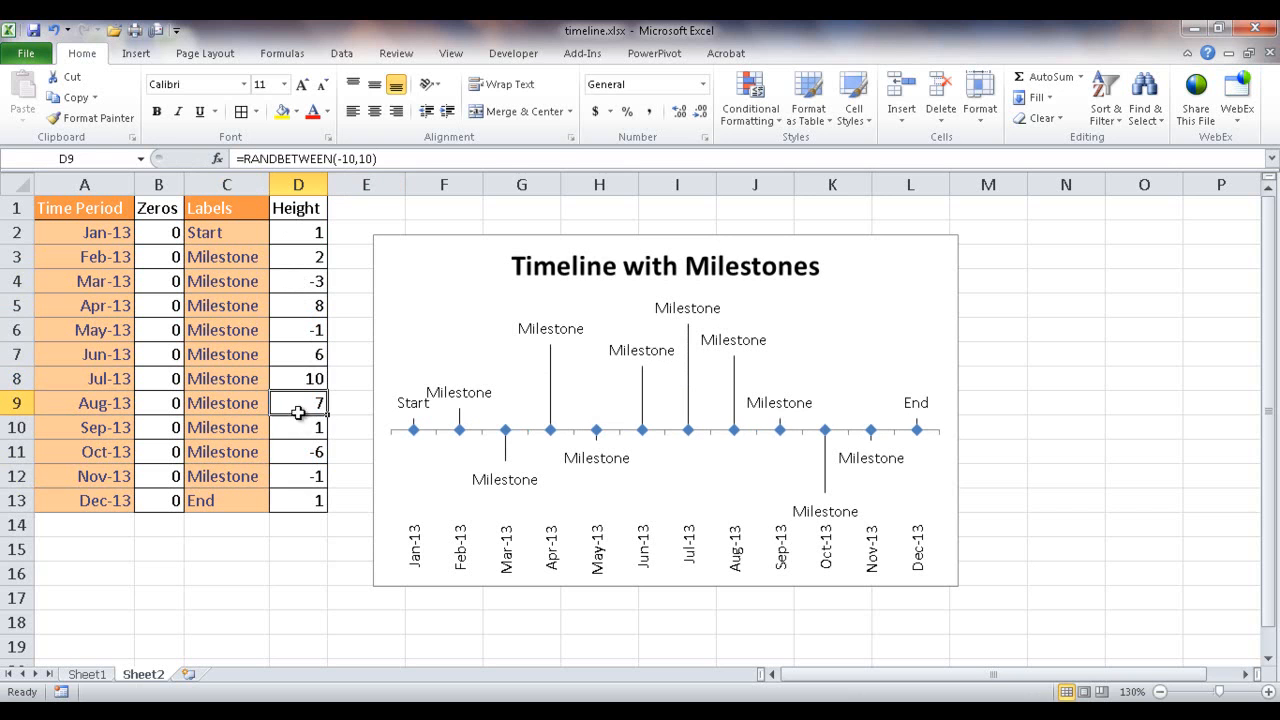
- Recalculate the workbook repeatedly to generate new random milestone heights until the labels in the timeline chart are well spread out
left_click(286, 56)
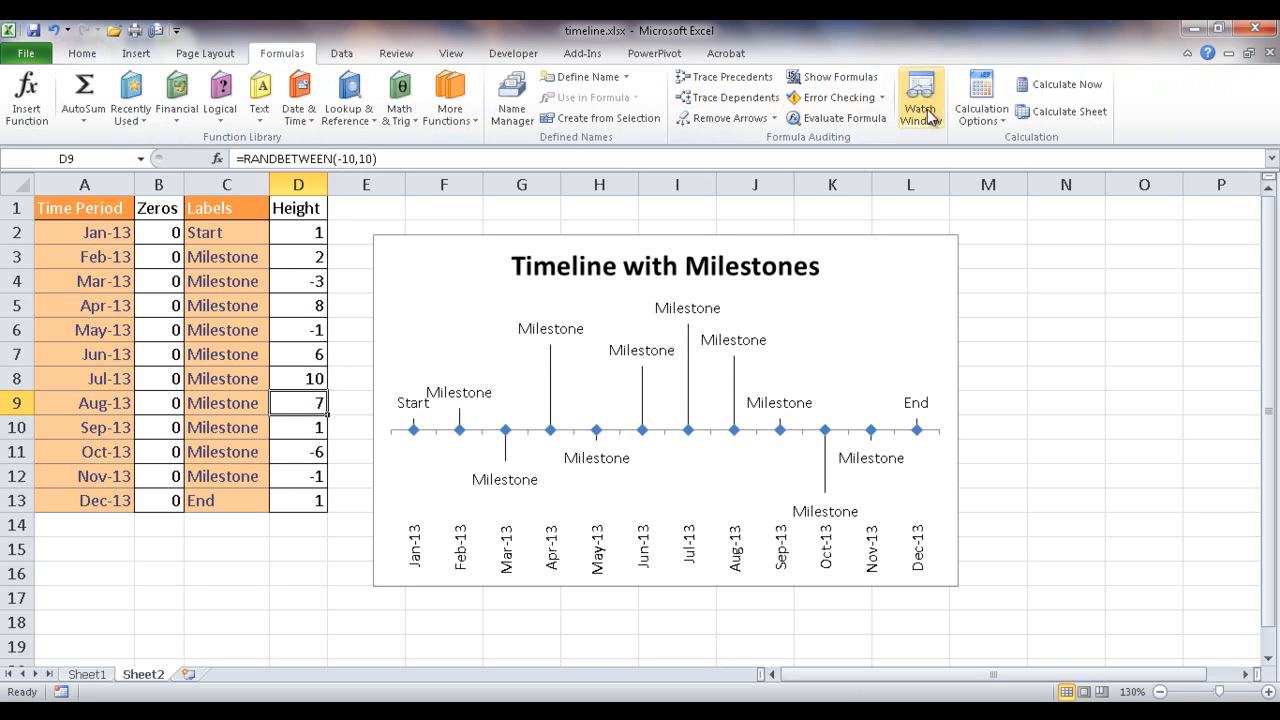
left_click(1075, 85)
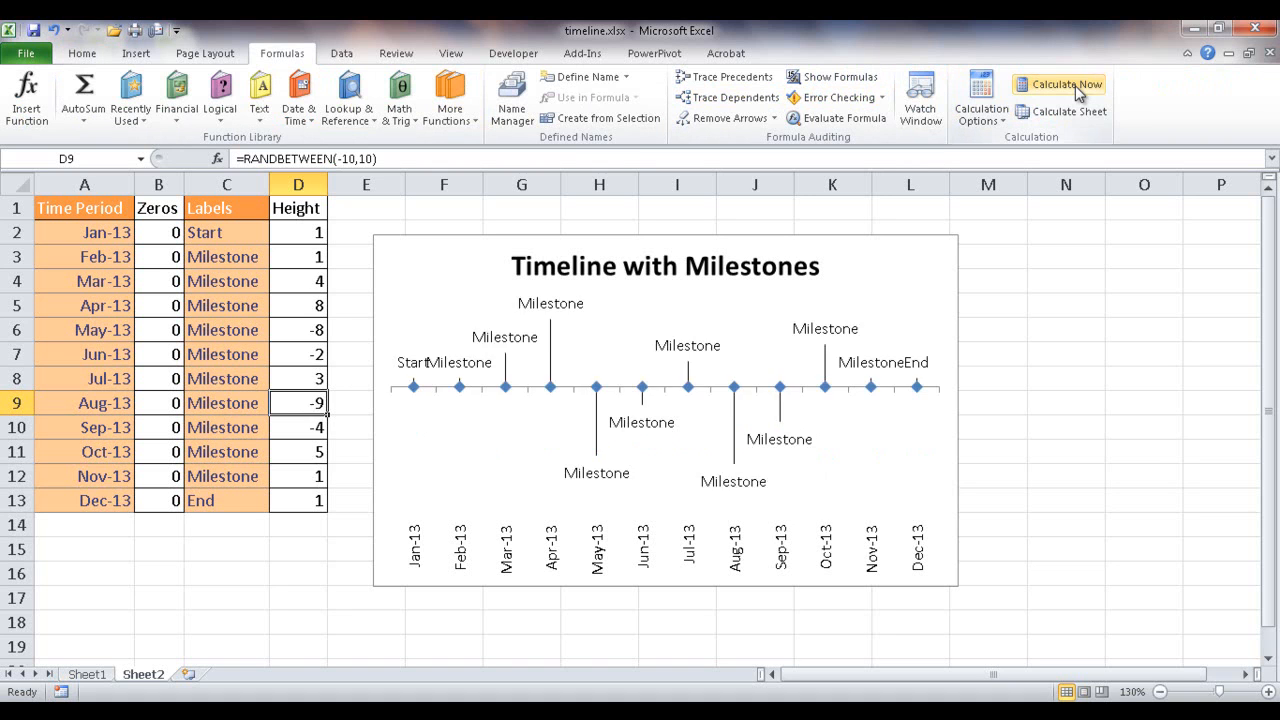
left_click(1075, 85)
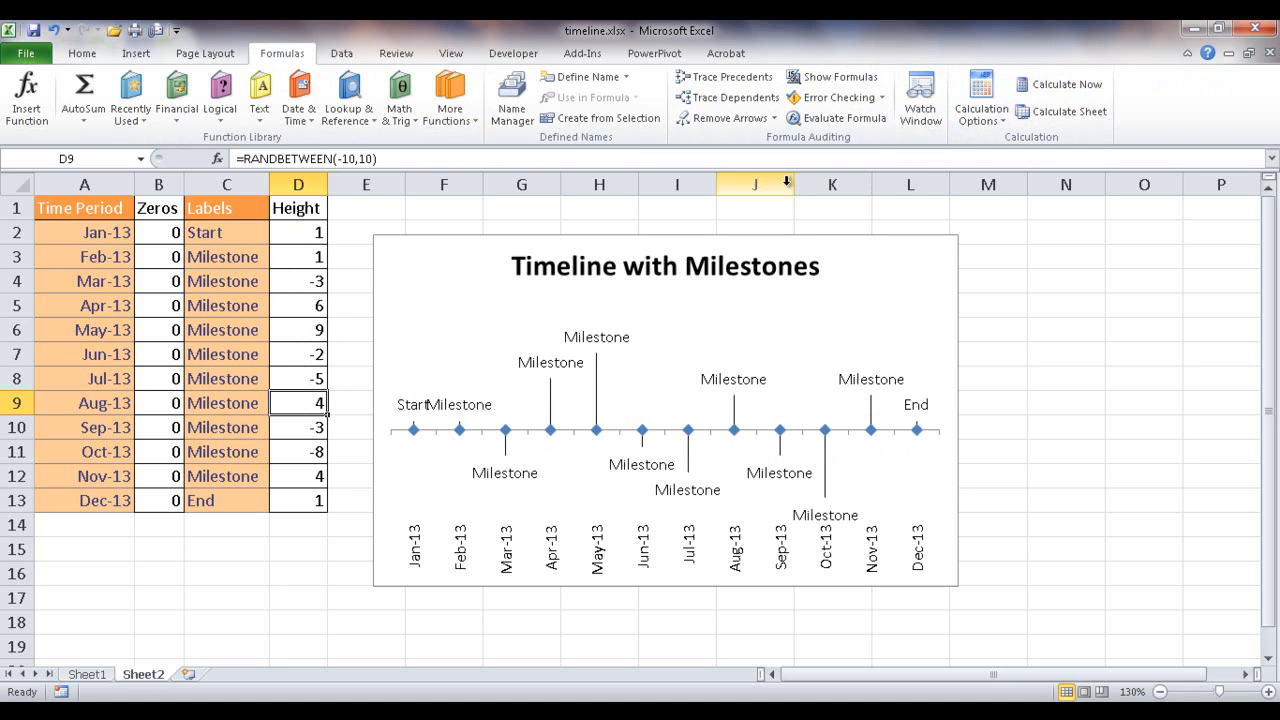
left_click(1074, 88)
left_click(1074, 88)
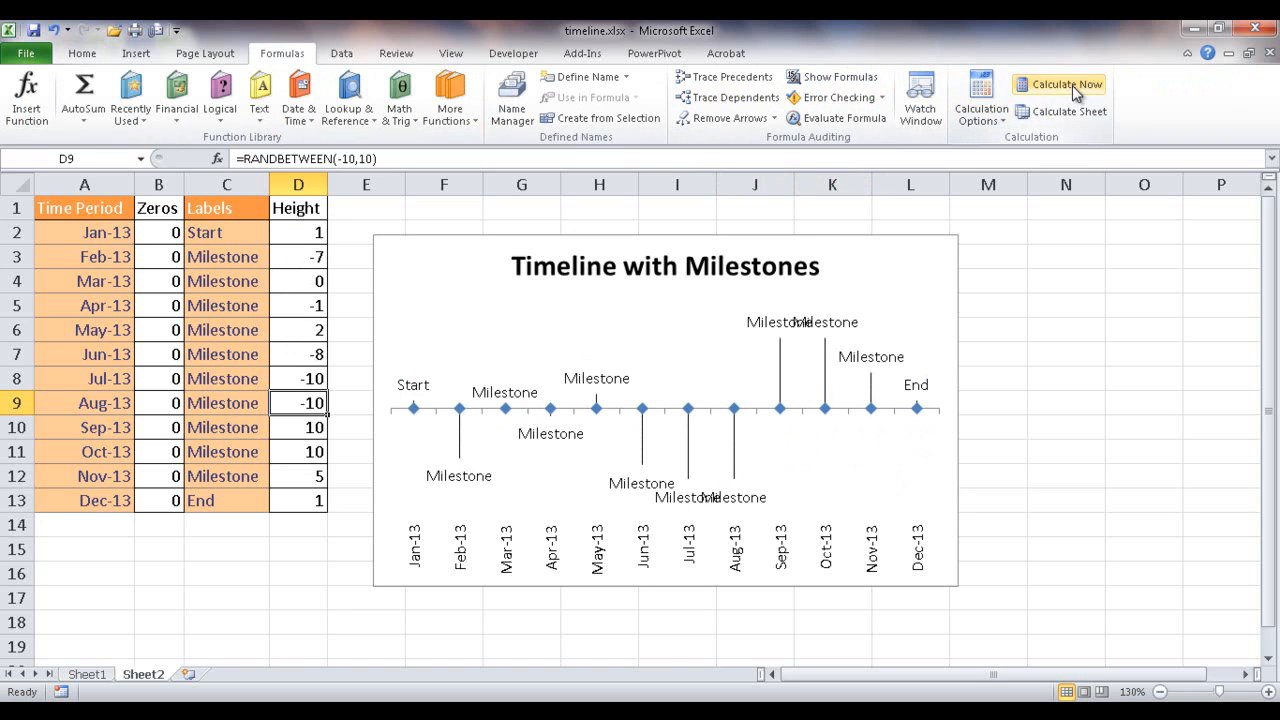
left_click(1074, 88)
left_click(1074, 88)
left_click(1072, 85)
left_click(1072, 85)
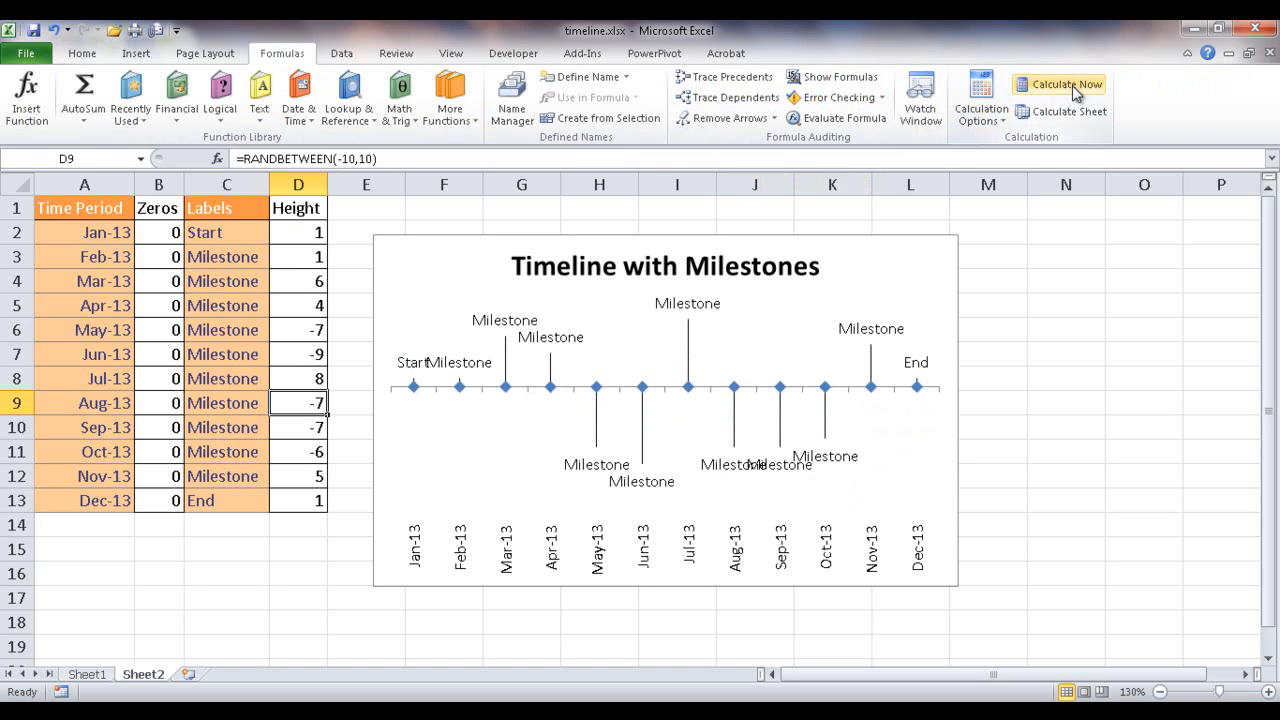
left_click(1072, 85)
left_click(1072, 85)
left_click(1072, 85)
left_click(1072, 85)
left_click(1072, 85)
left_click(1072, 85)
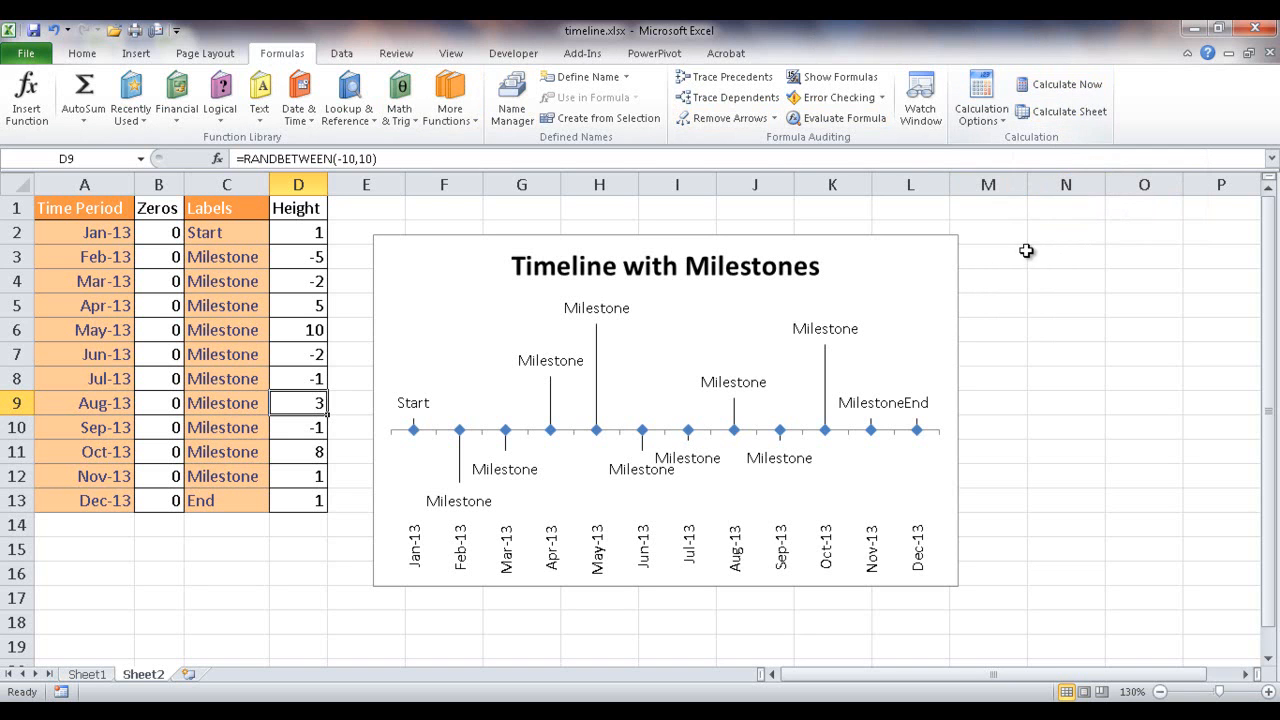
left_click(1068, 86)
left_click(1068, 86)
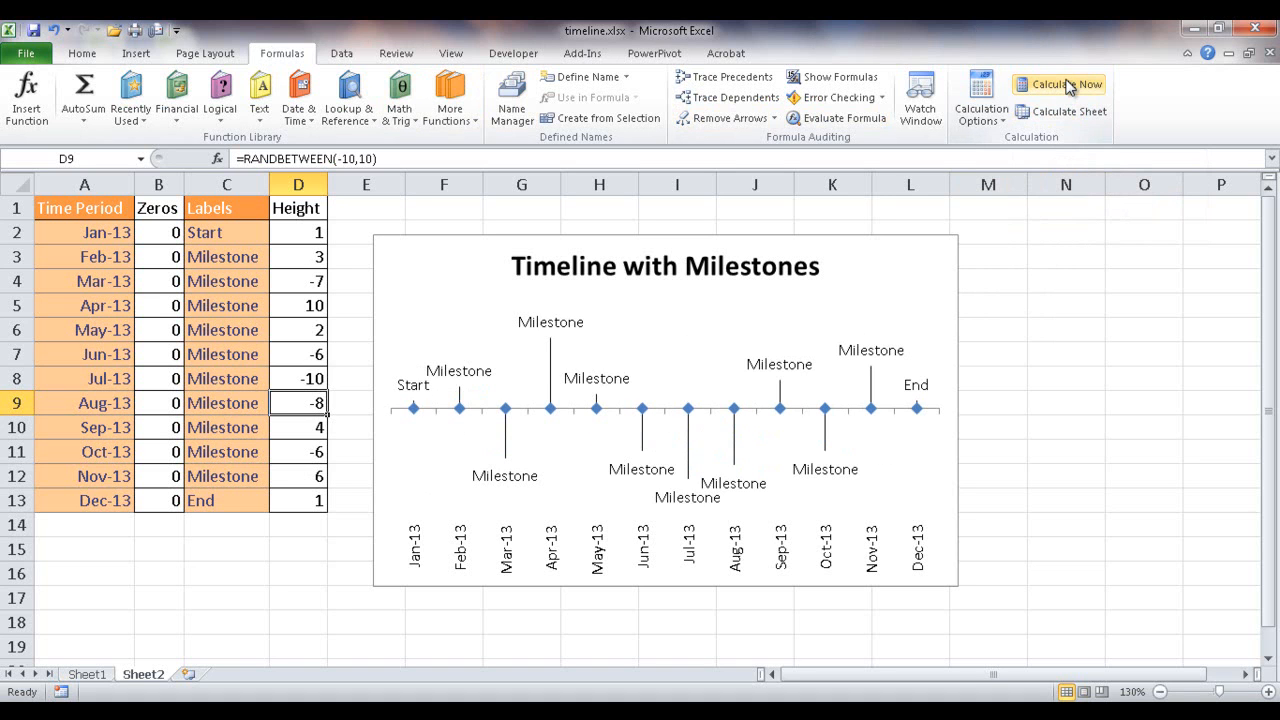
left_click(1068, 86)
left_click(1068, 86)
left_click(1068, 86)
left_click(1068, 86)
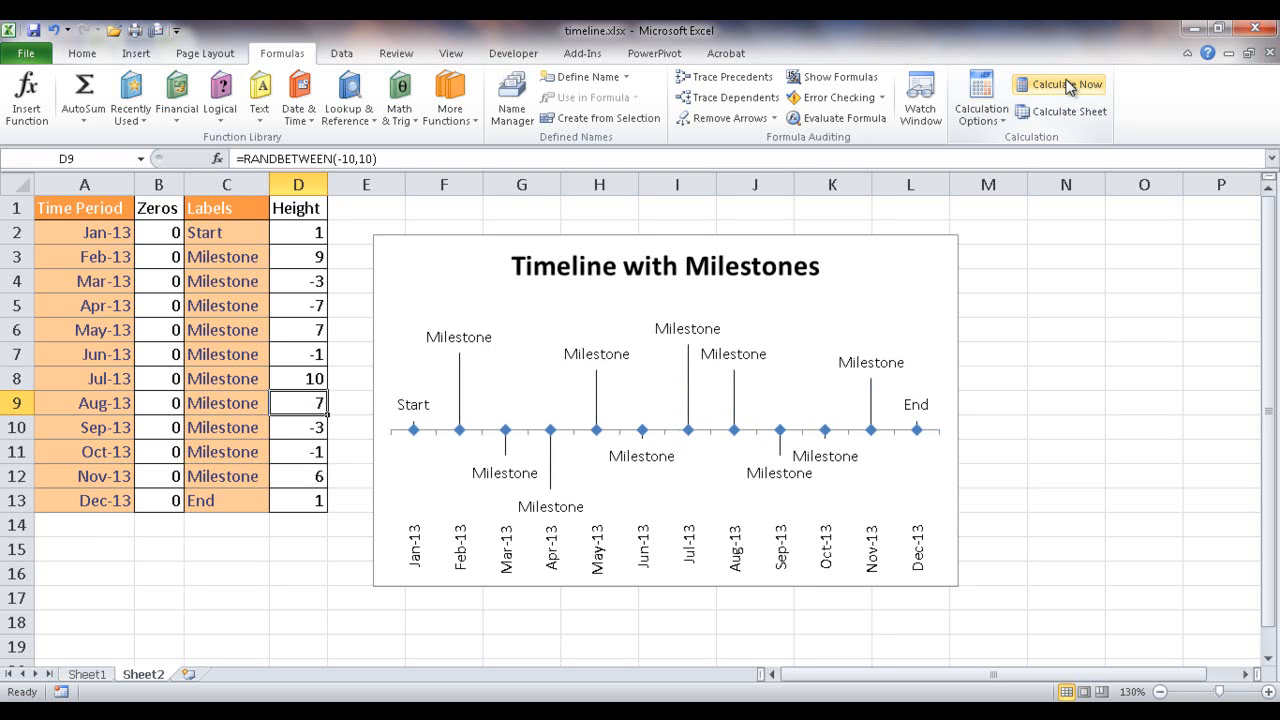